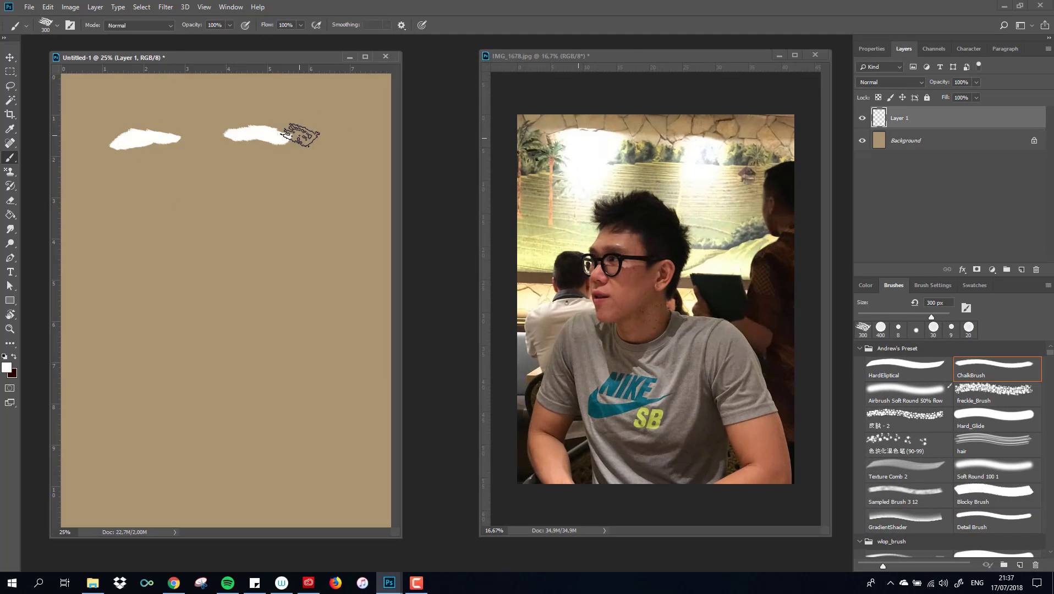
Block in dark hair, glasses and skin-tone face strokes with the 100 px ChalkBrush at 63%.
{"action": "mouse_move", "coordinate": [300, 135]}
{"action": "left_mouse_down"}
{"action": "mouse_move", "coordinate": [255, 207]}
{"action": "mouse_move", "coordinate": [224, 216]}
{"action": "mouse_move", "coordinate": [247, 263]}
{"action": "mouse_move", "coordinate": [146, 234]}
{"action": "mouse_move", "coordinate": [187, 220]}
{"action": "mouse_move", "coordinate": [201, 242]}
{"action": "mouse_move", "coordinate": [190, 242]}
{"action": "mouse_move", "coordinate": [190, 218]}
{"action": "mouse_move", "coordinate": [203, 225]}
{"action": "mouse_move", "coordinate": [158, 267]}
{"action": "mouse_move", "coordinate": [165, 292]}
{"action": "mouse_move", "coordinate": [201, 281]}
{"action": "mouse_move", "coordinate": [172, 275]}
{"action": "left_mouse_up"}
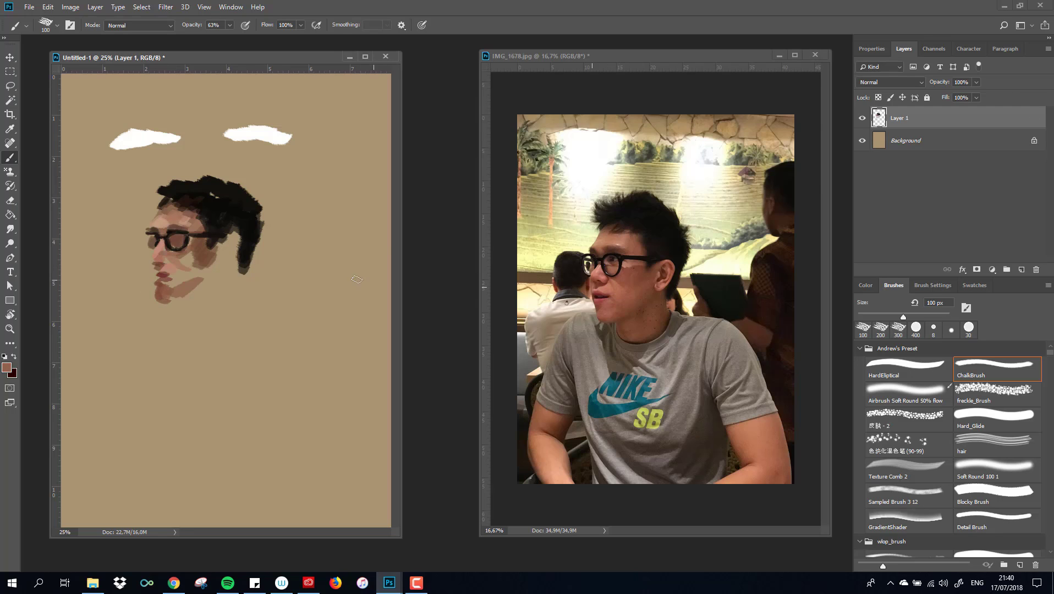
Add a light highlight on the glasses and pinkish skin tone on the cheek.
{"action": "scroll", "coordinate": [572, 245], "scroll_direction": "up", "scroll_amount": 3}
{"action": "scroll", "coordinate": [165, 237], "scroll_direction": "up", "scroll_amount": 2}
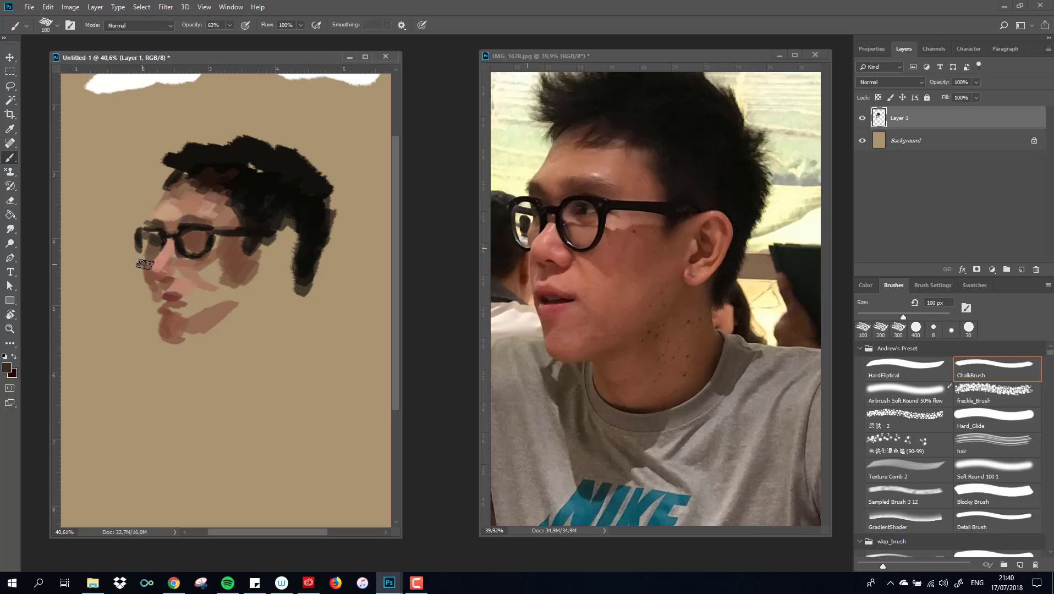
{"action": "left_click_drag", "start_coordinate": [140, 242], "coordinate": [147, 260]}
{"action": "left_click", "coordinate": [541, 232], "text": "alt"}
{"action": "scroll", "coordinate": [257, 281], "scroll_direction": "down", "scroll_amount": 1, "text": "alt"}
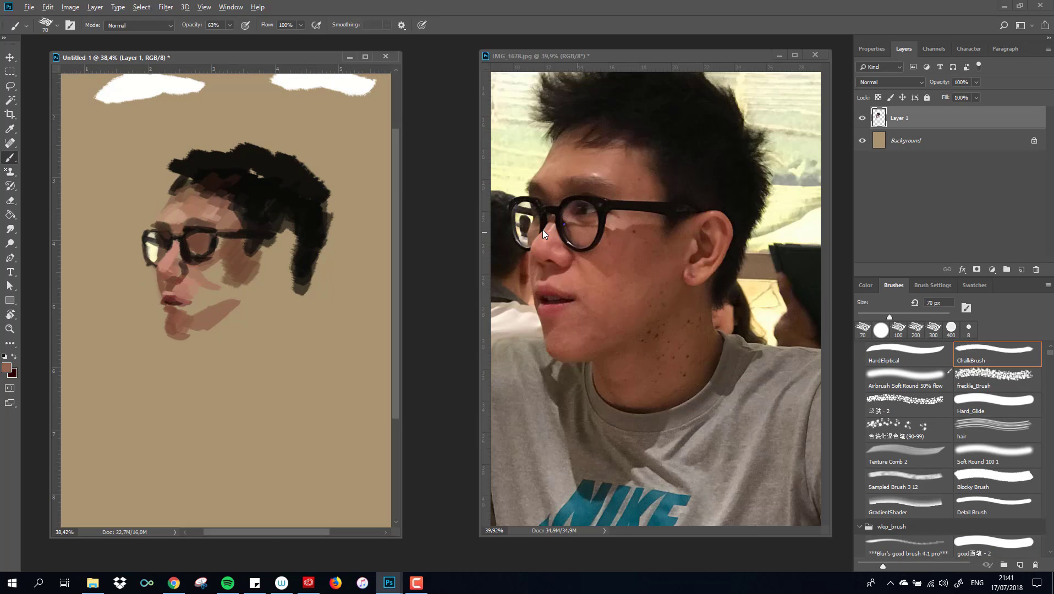
{"action": "mouse_move", "coordinate": [215, 253]}
{"action": "left_mouse_down"}
{"action": "mouse_move", "coordinate": [190, 268]}
{"action": "mouse_move", "coordinate": [225, 309]}
{"action": "left_mouse_up"}
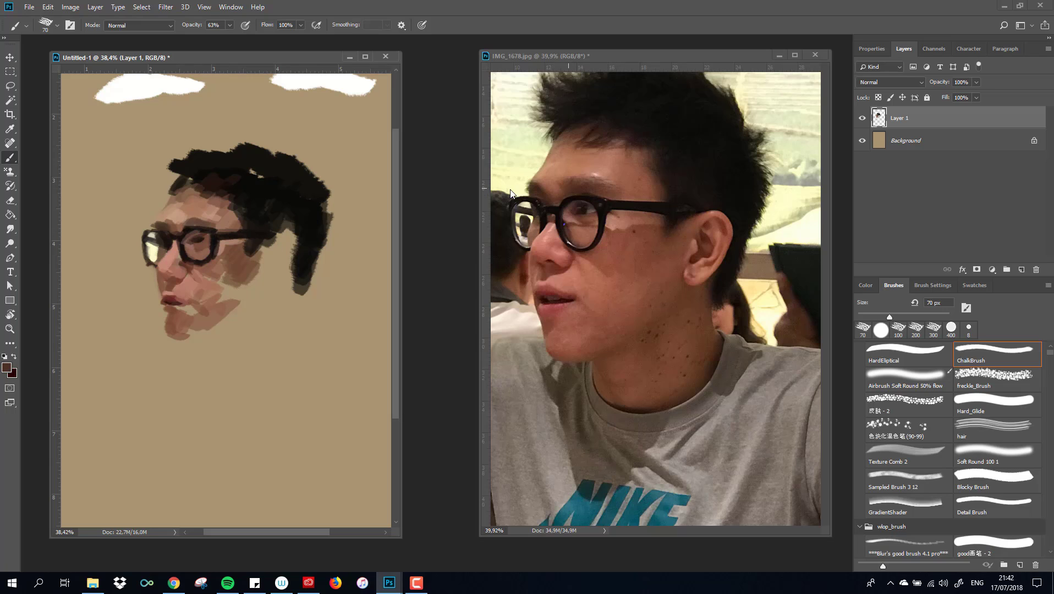
Repaint the top and right side of the hair, then sample brown and set the brush to 70 px.
{"action": "left_click_drag", "start_coordinate": [182, 155], "coordinate": [297, 176]}
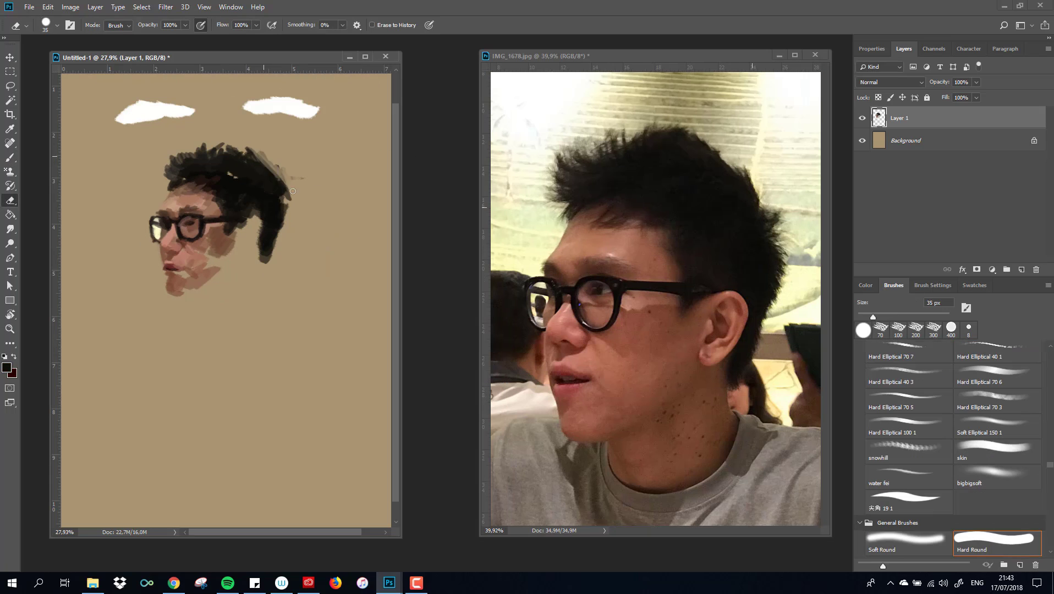
{"action": "mouse_move", "coordinate": [248, 147]}
{"action": "left_mouse_down"}
{"action": "mouse_move", "coordinate": [276, 241]}
{"action": "mouse_move", "coordinate": [211, 318]}
{"action": "mouse_move", "coordinate": [217, 264]}
{"action": "left_mouse_up"}
{"action": "left_click", "coordinate": [678, 343], "text": "alt"}
{"action": "key", "text": "bracketright"}
{"action": "key", "text": "bracketright"}
{"action": "key", "text": "bracketright"}
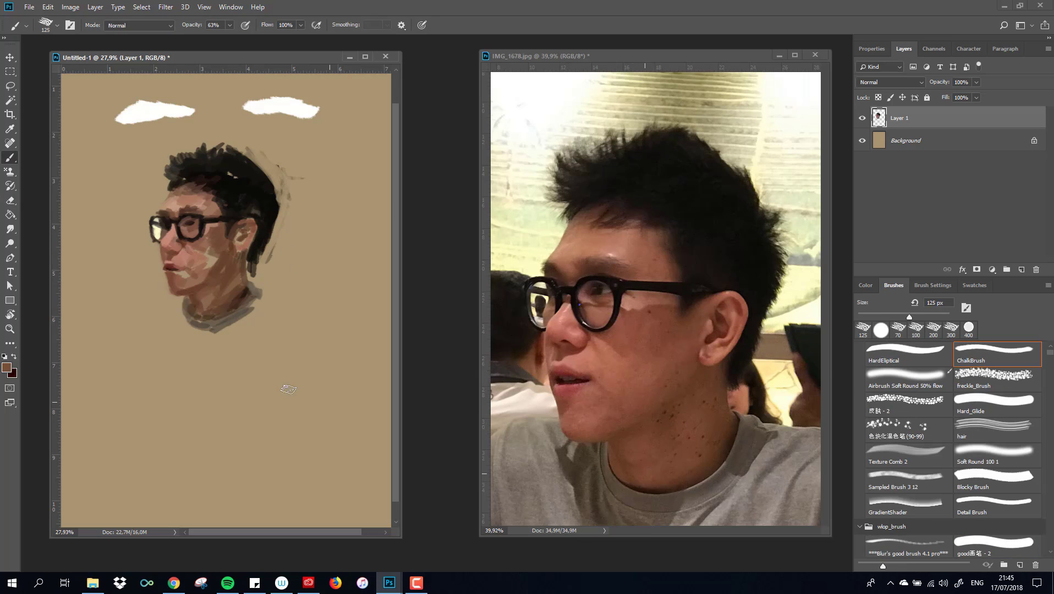
{"action": "key", "text": "bracketleft"}
{"action": "key", "text": "bracketleft"}
{"action": "key", "text": "bracketleft"}
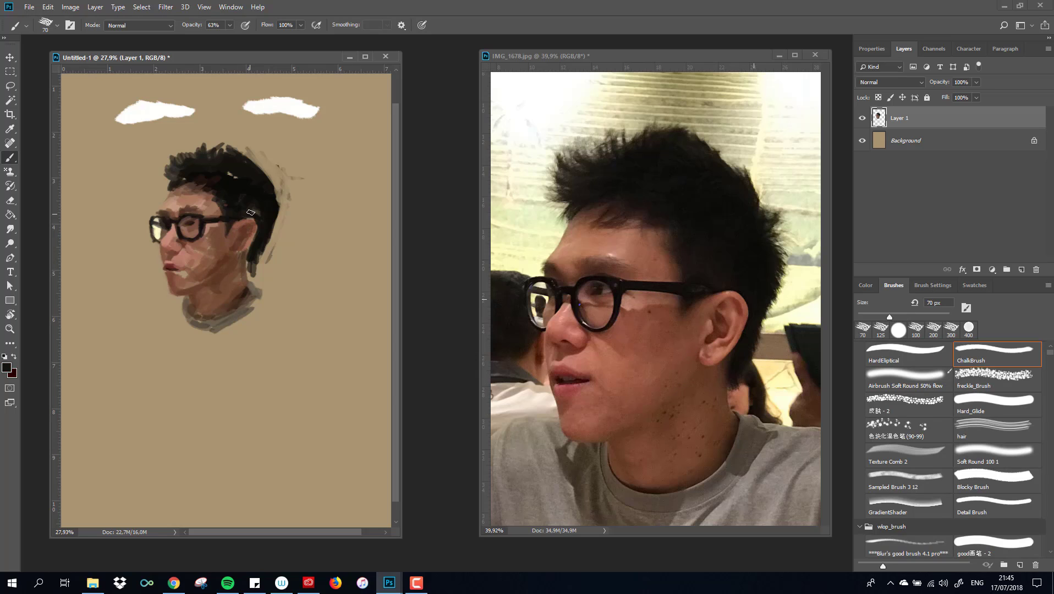
Paint grey shading below the neck and grey strokes across both shoulders.
{"action": "left_click_drag", "start_coordinate": [269, 288], "coordinate": [258, 331]}
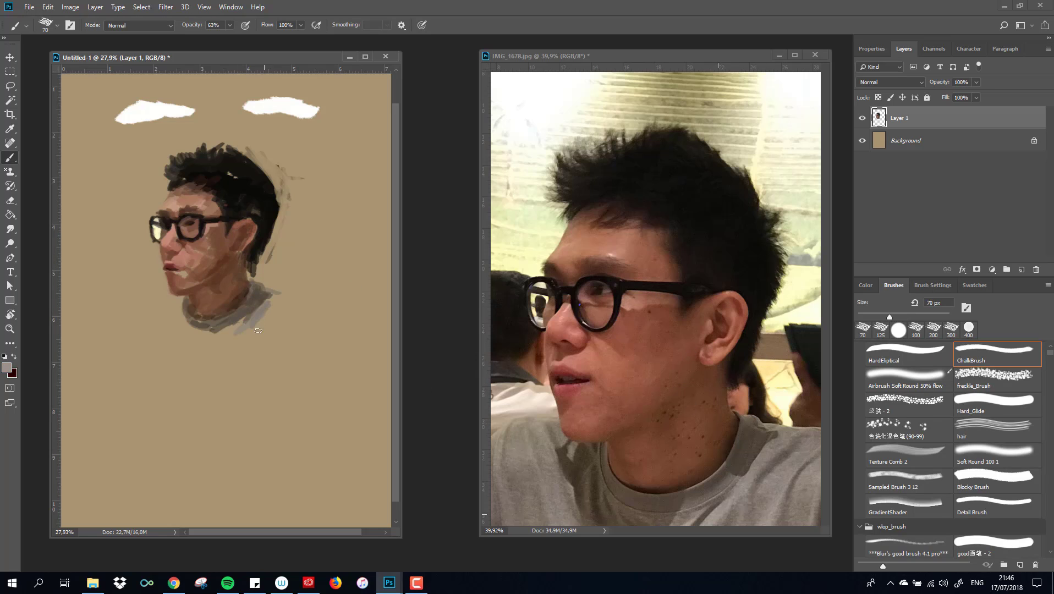
{"action": "left_click_drag", "start_coordinate": [263, 286], "coordinate": [226, 353]}
{"action": "scroll", "coordinate": [655, 297], "scroll_direction": "down", "scroll_amount": 2}
{"action": "key", "text": "bracketright"}
{"action": "key", "text": "bracketright"}
{"action": "key", "text": "bracketright"}
{"action": "mouse_move", "coordinate": [165, 286]}
{"action": "left_mouse_down"}
{"action": "mouse_move", "coordinate": [132, 347]}
{"action": "mouse_move", "coordinate": [156, 338]}
{"action": "mouse_move", "coordinate": [129, 386]}
{"action": "left_mouse_up"}
{"action": "left_click_drag", "start_coordinate": [132, 300], "coordinate": [110, 366]}
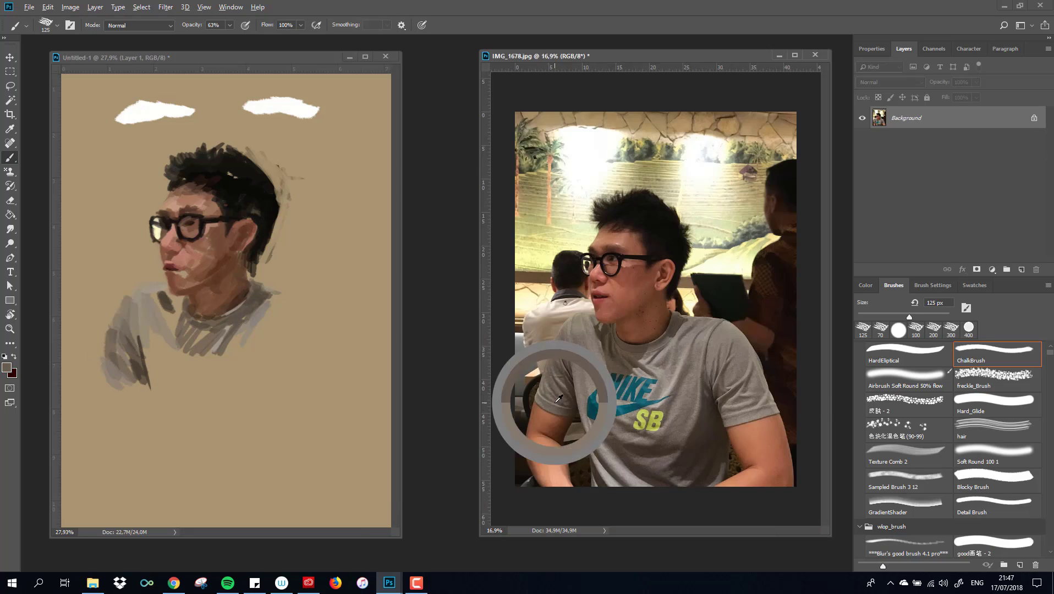
Paint dark and light grey sleeve strokes down the left arm.
{"action": "scroll", "coordinate": [561, 402], "scroll_direction": "down", "scroll_amount": 2}
{"action": "left_click_drag", "start_coordinate": [165, 388], "coordinate": [187, 452]}
{"action": "mouse_move", "coordinate": [149, 358]}
{"action": "left_mouse_down"}
{"action": "mouse_move", "coordinate": [259, 448]}
{"action": "mouse_move", "coordinate": [154, 496]}
{"action": "left_mouse_up"}
{"action": "left_click_drag", "start_coordinate": [159, 408], "coordinate": [201, 498]}
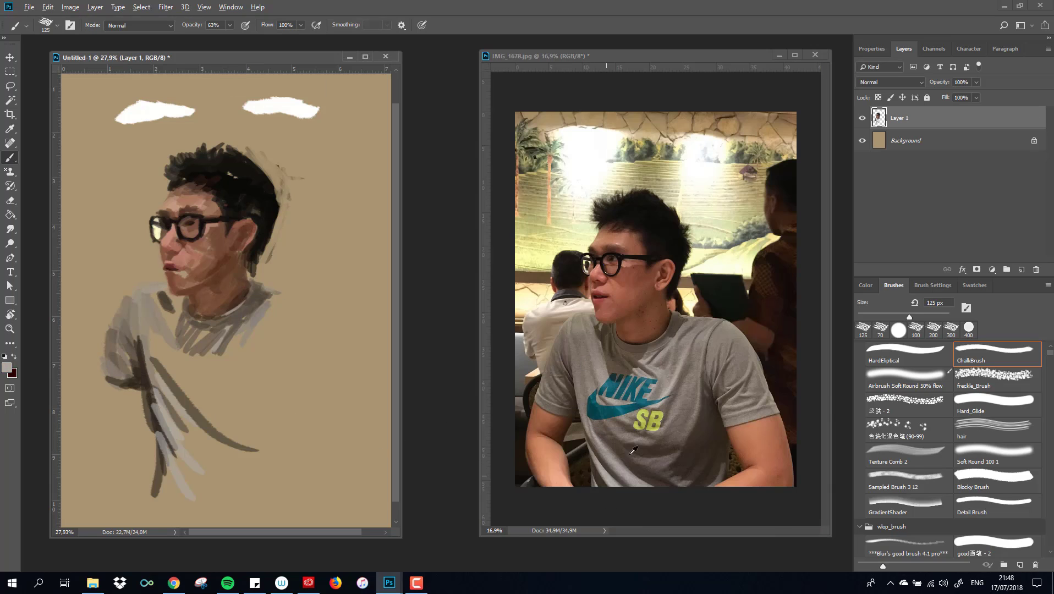
{"action": "left_click_drag", "start_coordinate": [140, 355], "coordinate": [210, 443]}
Paint grey and light grey strokes across the right shoulder and chest.
{"action": "left_click_drag", "start_coordinate": [297, 289], "coordinate": [283, 347]}
{"action": "left_click_drag", "start_coordinate": [272, 303], "coordinate": [236, 374]}
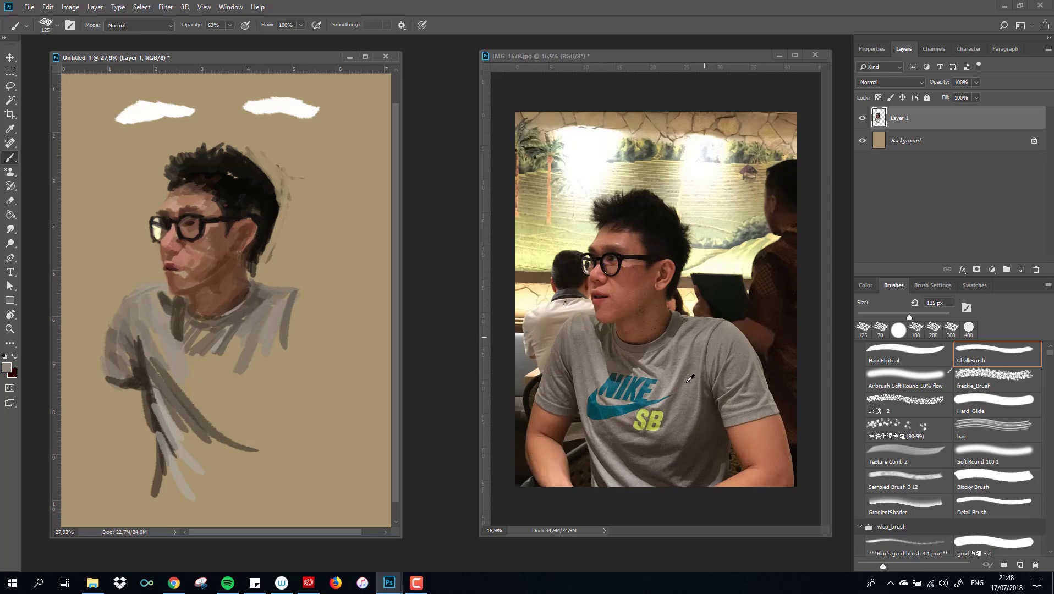
{"action": "left_click_drag", "start_coordinate": [264, 327], "coordinate": [203, 399]}
{"action": "scroll", "coordinate": [638, 321], "scroll_direction": "up", "scroll_amount": 3}
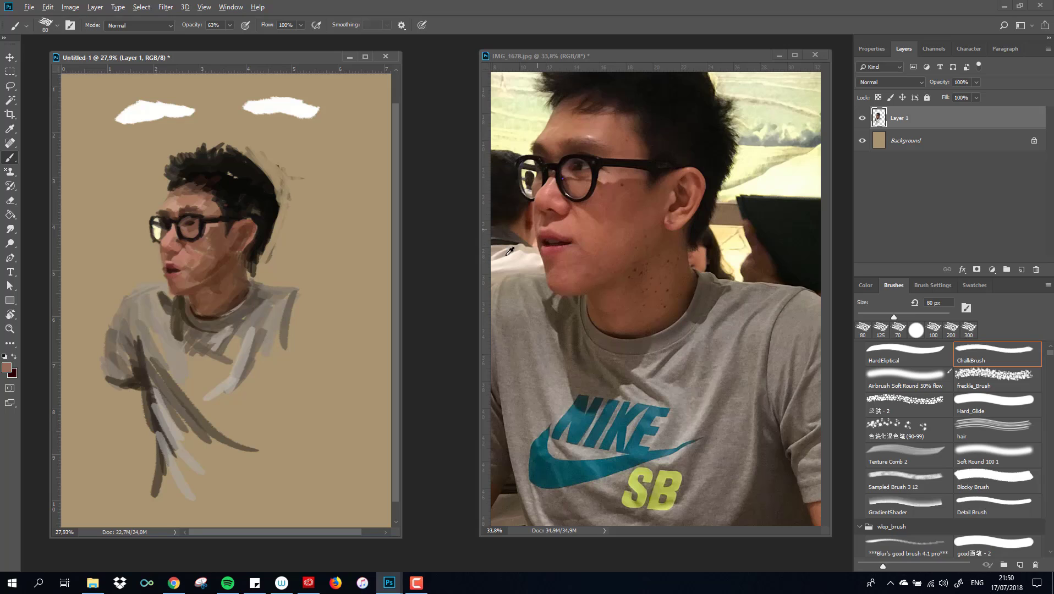
Shrink the brush to 25-35 px and sample skin and dark hair browns for facial detail.
{"action": "key", "text": "bracketleft"}
{"action": "key", "text": "bracketleft"}
{"action": "key", "text": "bracketleft"}
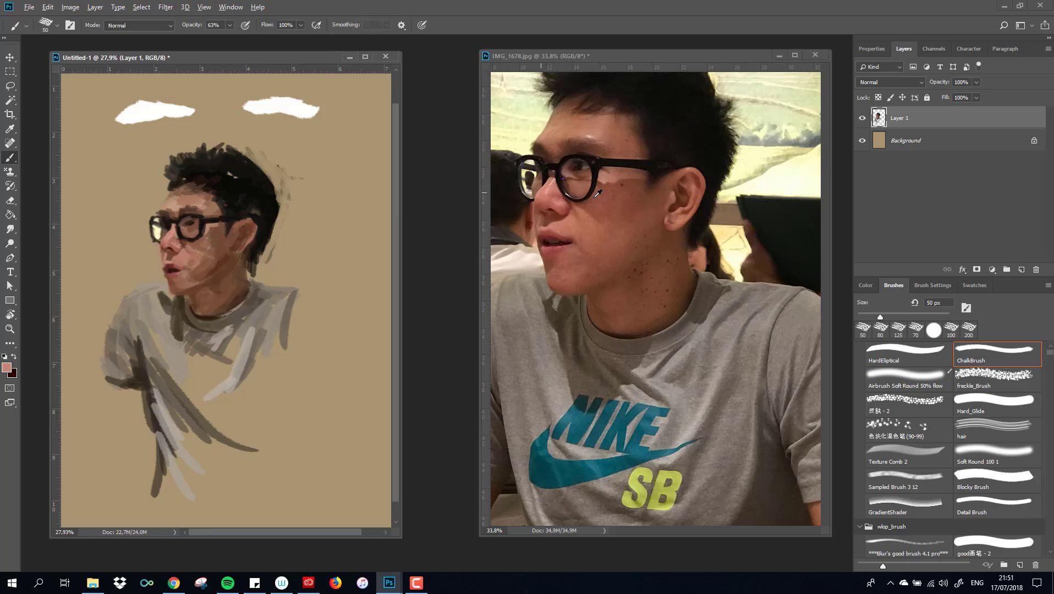
{"action": "key", "text": "bracketleft"}
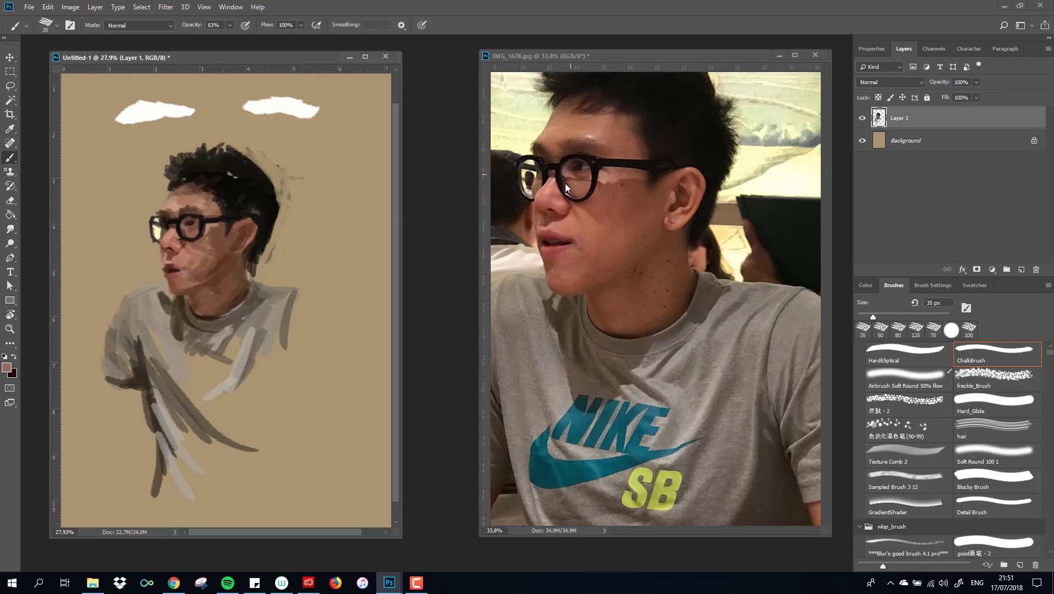
{"action": "key", "text": "bracketleft"}
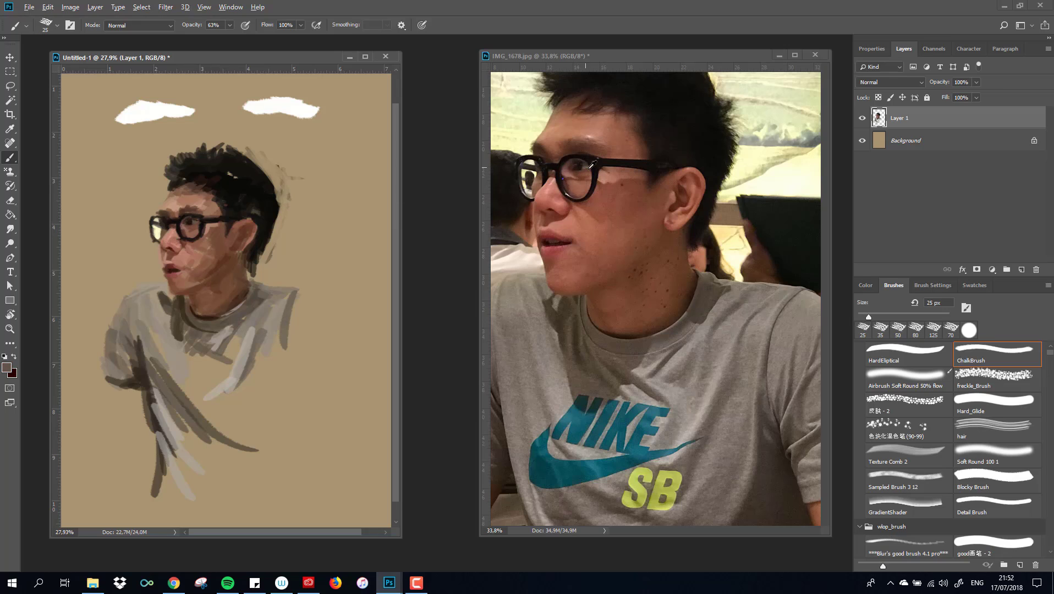
{"action": "left_click", "coordinate": [577, 146], "text": "alt"}
{"action": "key", "text": "bracketright"}
{"action": "key", "text": "bracketright"}
{"action": "left_click", "coordinate": [233, 207], "text": "alt"}
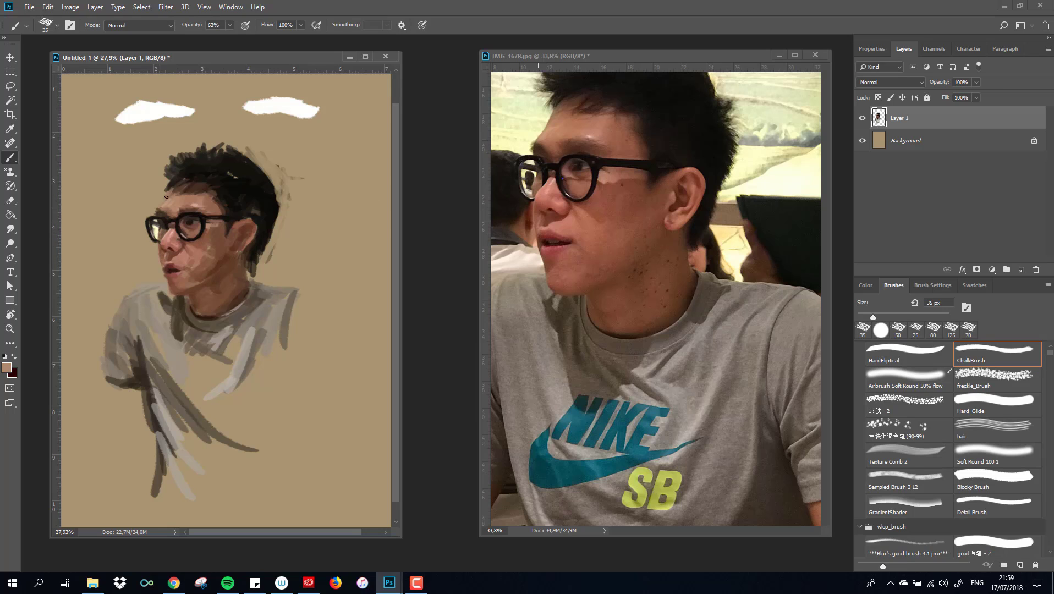
Apply a Hue/Saturation adjustment shifting the painting darker and more olive.
{"action": "key", "text": "alt+i"}
{"action": "key", "text": "j"}
{"action": "key", "text": "h"}
{"action": "key", "text": "Return"}
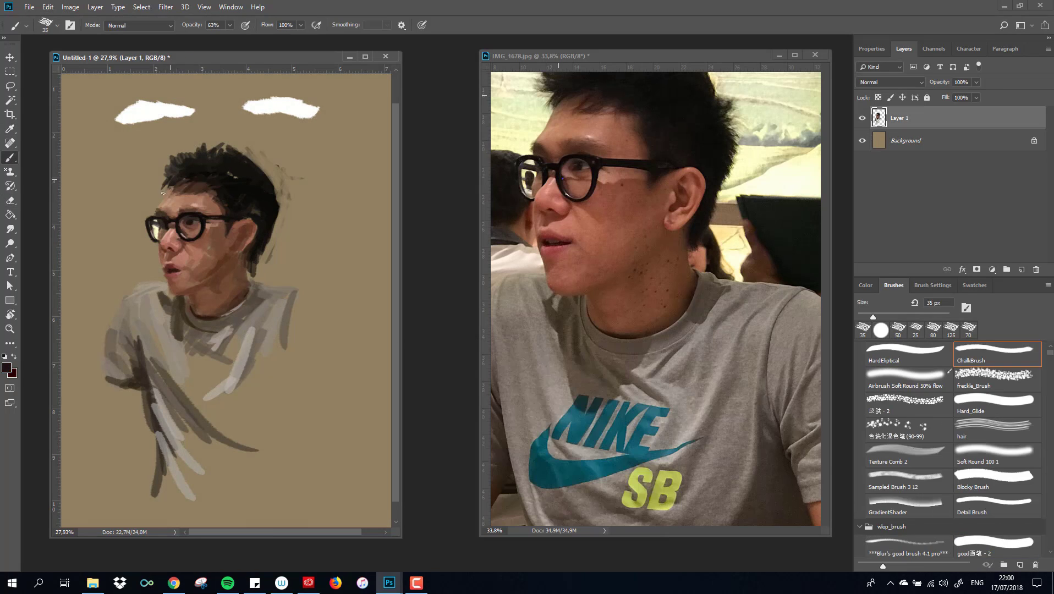
Paint dark strokes along the top of the hair and lighten the ear edge with brown skin tone.
{"action": "key", "text": "bracketright"}
{"action": "mouse_move", "coordinate": [163, 170]}
{"action": "left_mouse_down"}
{"action": "mouse_move", "coordinate": [193, 146]}
{"action": "mouse_move", "coordinate": [269, 168]}
{"action": "mouse_move", "coordinate": [274, 225]}
{"action": "mouse_move", "coordinate": [251, 267]}
{"action": "left_mouse_up"}
{"action": "left_click", "coordinate": [258, 250], "text": "alt"}
{"action": "mouse_move", "coordinate": [272, 209]}
{"action": "left_mouse_down"}
{"action": "mouse_move", "coordinate": [258, 254]}
{"action": "mouse_move", "coordinate": [248, 239]}
{"action": "left_mouse_up"}
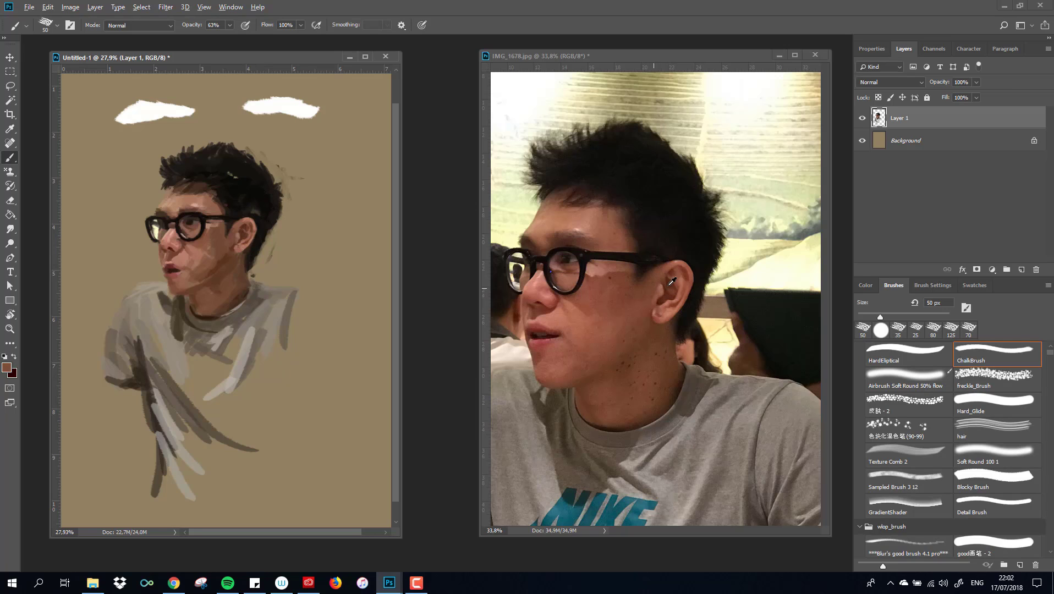
{"action": "key", "text": "bracketright"}
{"action": "key", "text": "bracketright"}
{"action": "key", "text": "bracketright"}
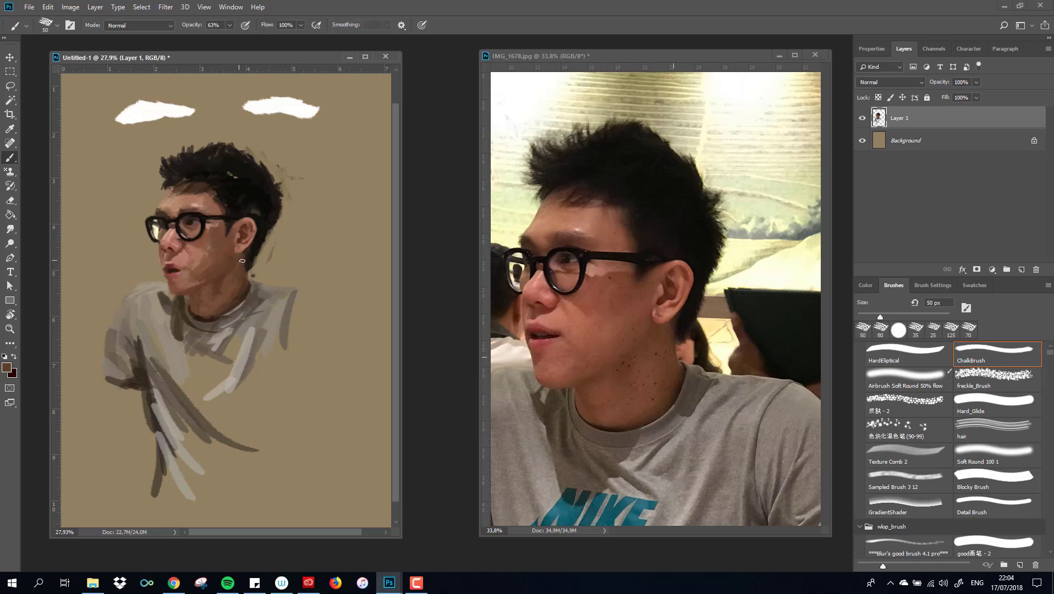
{"action": "key", "text": "e"}
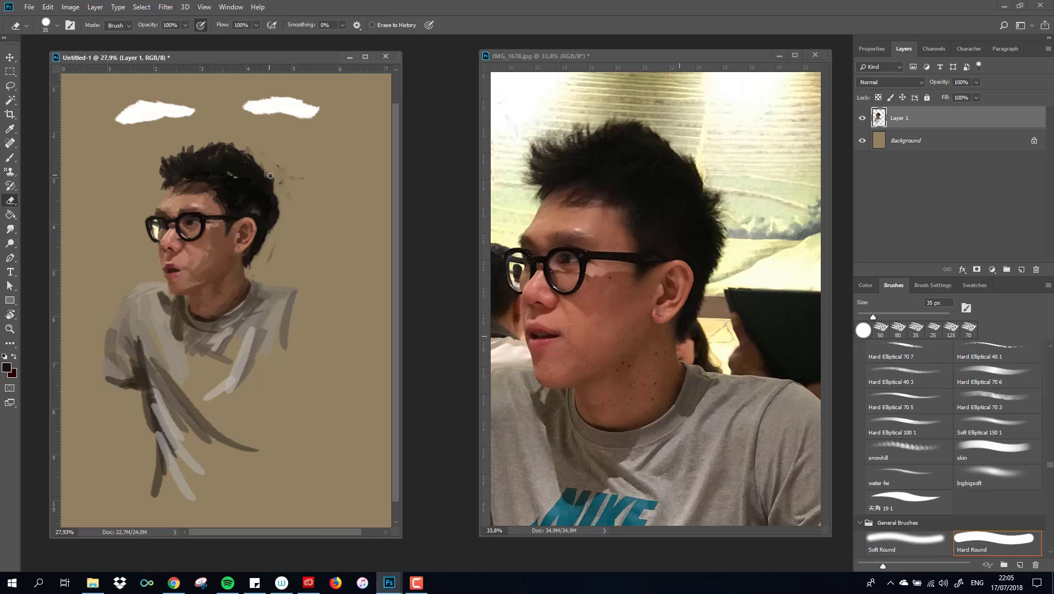
{"action": "key", "text": "b"}
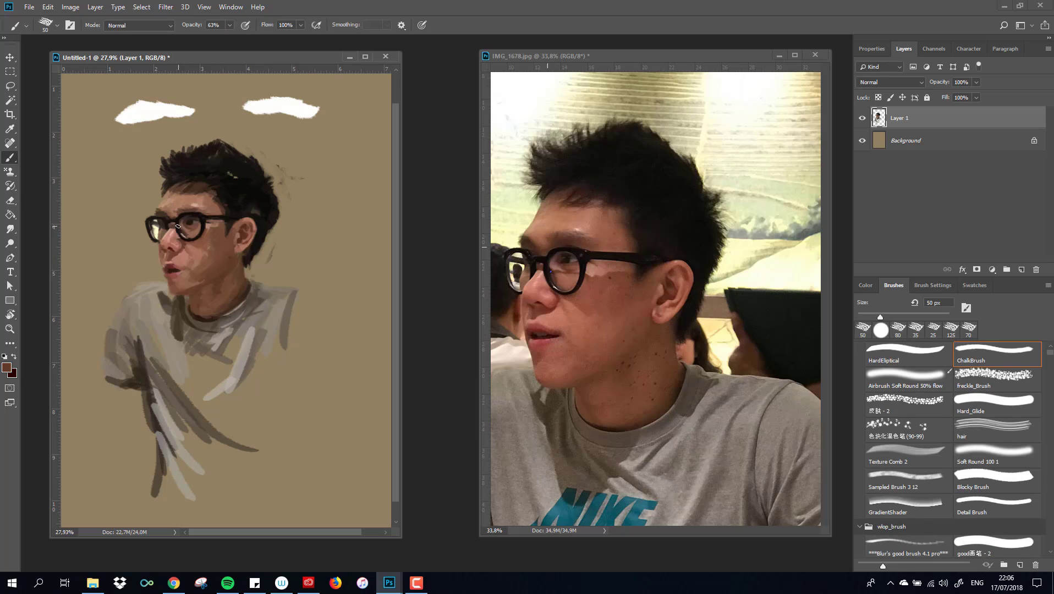
{"action": "key", "text": "ctrl+0"}
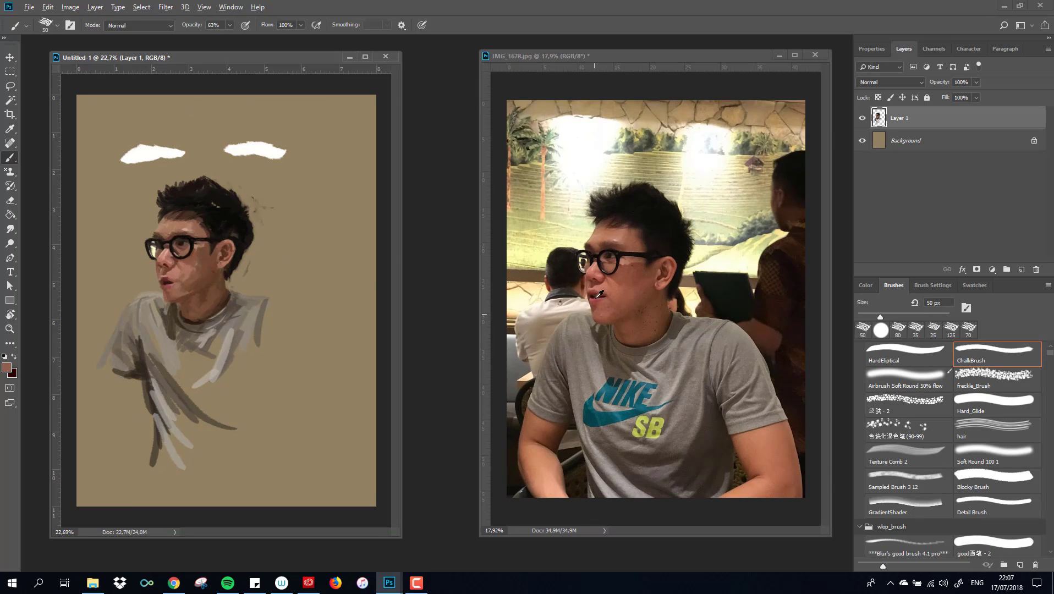
With the 80-150 px chalk brush, paint dark maroon strokes down the left of the shirt.
{"action": "left_click", "coordinate": [189, 299]}
{"action": "left_click", "coordinate": [595, 290], "text": "alt"}
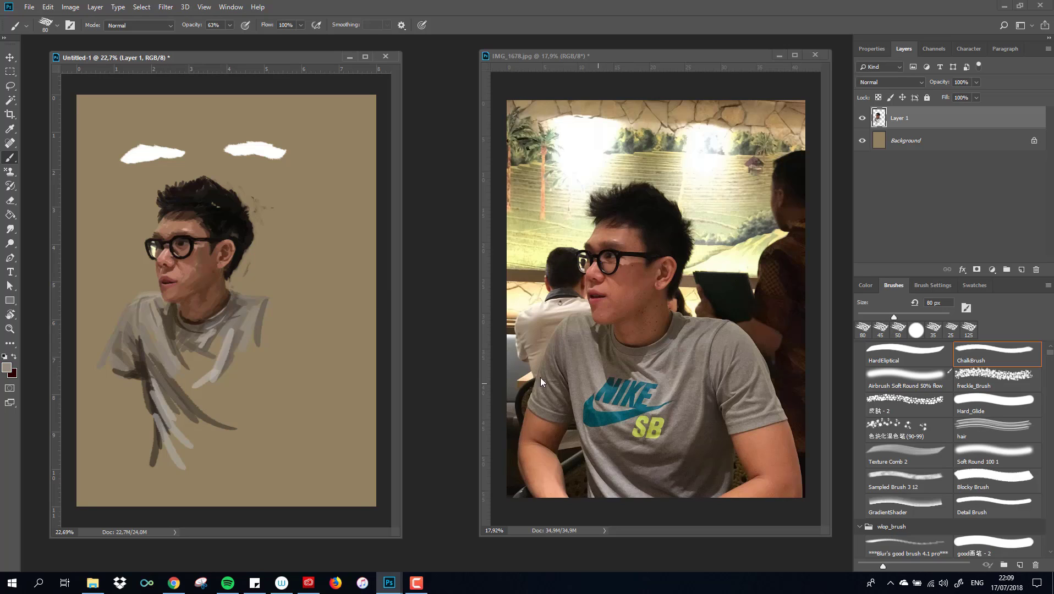
{"action": "mouse_move", "coordinate": [135, 344]}
{"action": "left_mouse_down"}
{"action": "mouse_move", "coordinate": [124, 372]}
{"action": "mouse_move", "coordinate": [165, 462]}
{"action": "left_mouse_up"}
{"action": "left_click_drag", "start_coordinate": [163, 410], "coordinate": [187, 490]}
{"action": "key", "text": "ctrl+minus"}
{"action": "left_click_drag", "start_coordinate": [170, 421], "coordinate": [187, 470]}
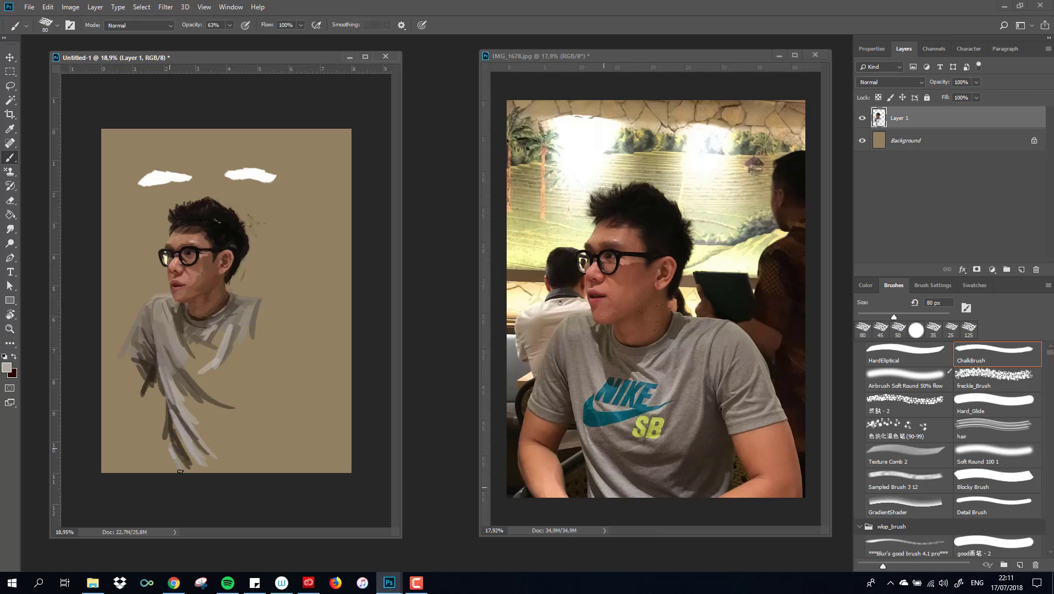
{"action": "key", "text": "bracketright"}
{"action": "key", "text": "bracketright"}
{"action": "key", "text": "bracketright"}
{"action": "mouse_move", "coordinate": [160, 375]}
{"action": "left_mouse_down"}
{"action": "mouse_move", "coordinate": [170, 468]}
{"action": "mouse_move", "coordinate": [118, 429]}
{"action": "left_mouse_up"}
Paint lighter grey and brown skin tones on the left arm.
{"action": "left_click", "coordinate": [549, 395], "text": "alt"}
{"action": "left_click_drag", "start_coordinate": [135, 344], "coordinate": [116, 435]}
{"action": "left_click", "coordinate": [562, 422], "text": "alt"}
{"action": "left_click_drag", "start_coordinate": [133, 385], "coordinate": [118, 408]}
{"action": "key", "text": "e"}
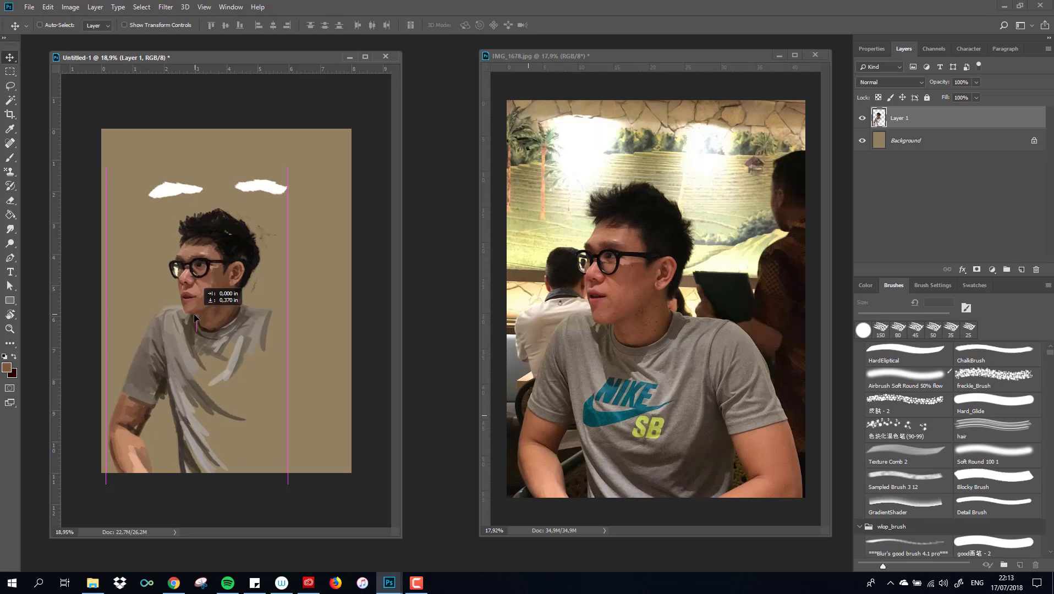
Shade the lower-right shirt in dark grey and add skin tone to the arm.
{"action": "mouse_move", "coordinate": [256, 427]}
{"action": "left_mouse_down"}
{"action": "mouse_move", "coordinate": [209, 471]}
{"action": "mouse_move", "coordinate": [193, 441]}
{"action": "left_mouse_up"}
{"action": "left_click_drag", "start_coordinate": [265, 352], "coordinate": [220, 408]}
{"action": "left_click_drag", "start_coordinate": [278, 385], "coordinate": [251, 464]}
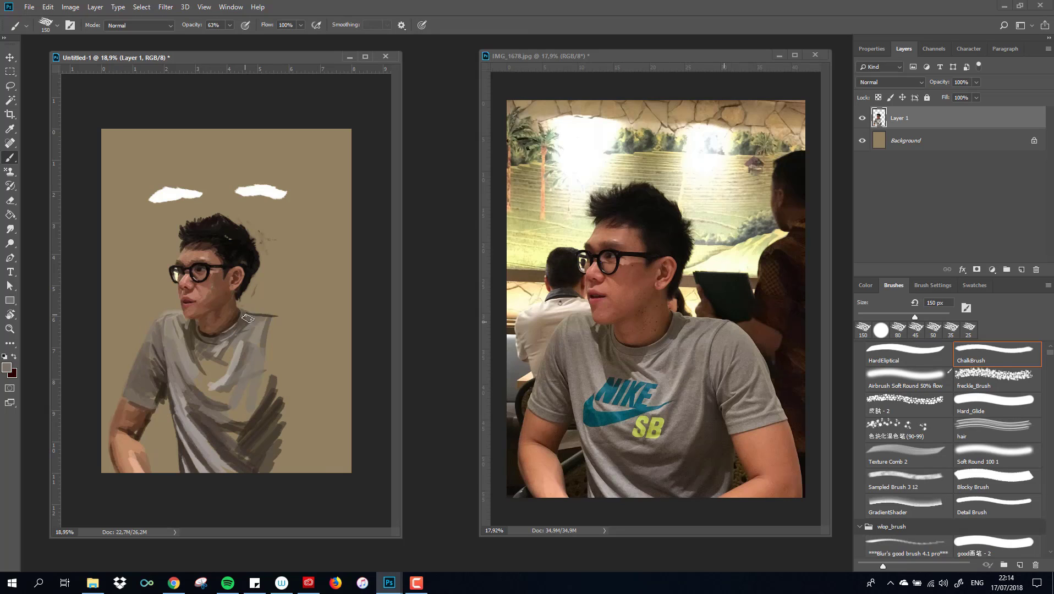
{"action": "mouse_move", "coordinate": [292, 360]}
{"action": "left_mouse_down"}
{"action": "mouse_move", "coordinate": [273, 413]}
{"action": "mouse_move", "coordinate": [325, 457]}
{"action": "mouse_move", "coordinate": [270, 471]}
{"action": "left_mouse_up"}
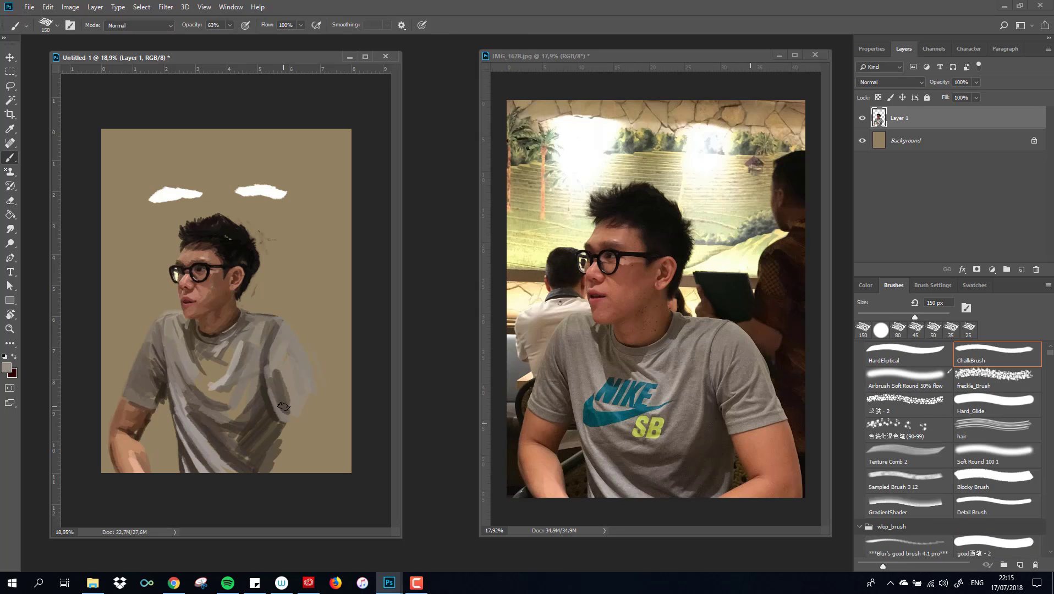
{"action": "left_click_drag", "start_coordinate": [275, 407], "coordinate": [307, 400]}
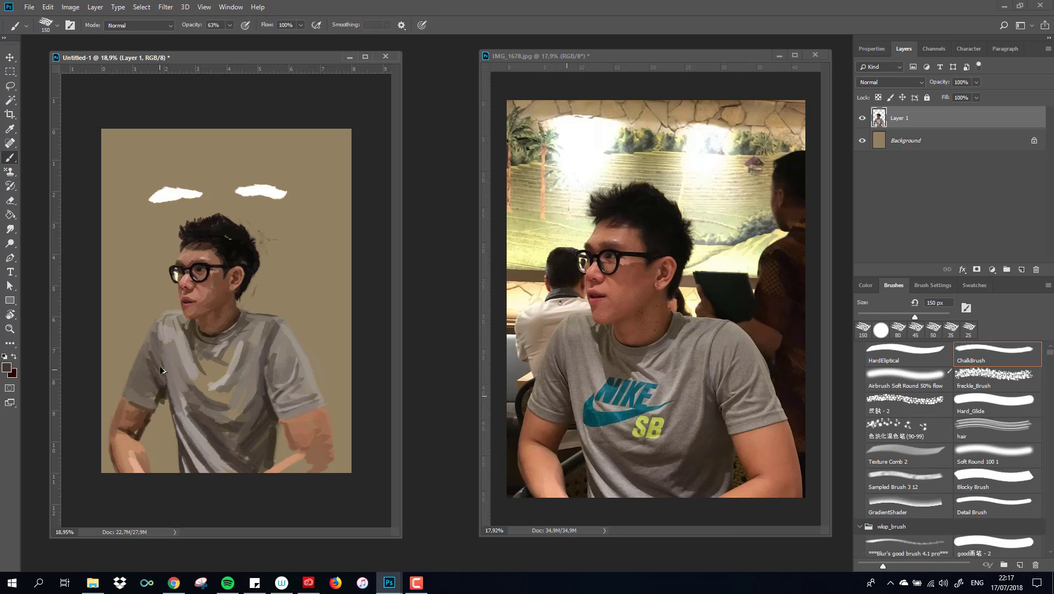
Paint strokes on the shirt sleeve with a 125 px brush.
{"action": "key", "text": "e"}
{"action": "key", "text": "b"}
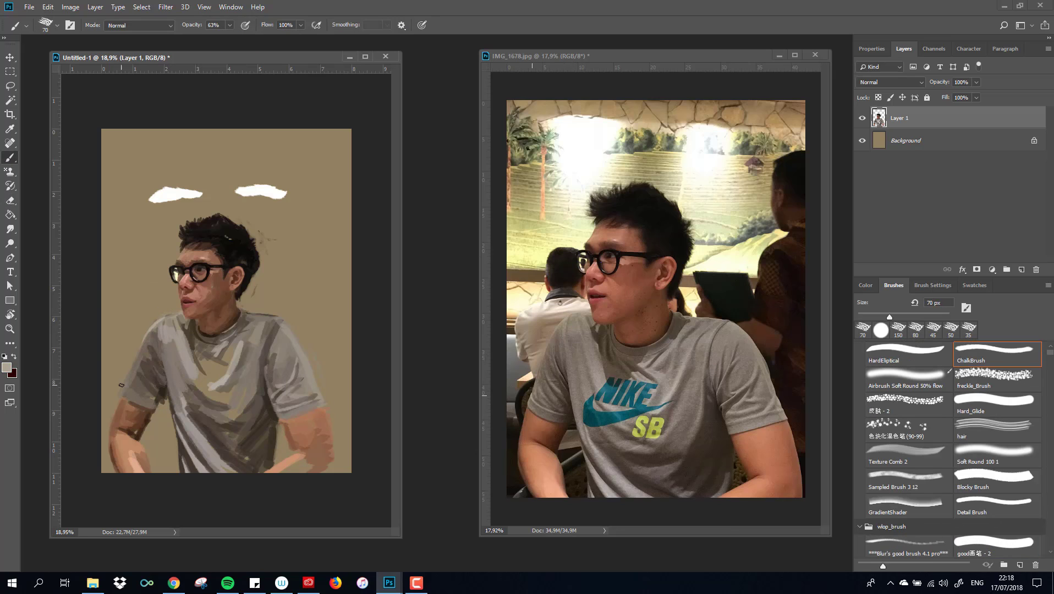
{"action": "scroll", "coordinate": [208, 337], "scroll_direction": "up", "scroll_amount": 2}
{"action": "key", "text": "bracketright"}
{"action": "key", "text": "bracketright"}
{"action": "key", "text": "bracketright"}
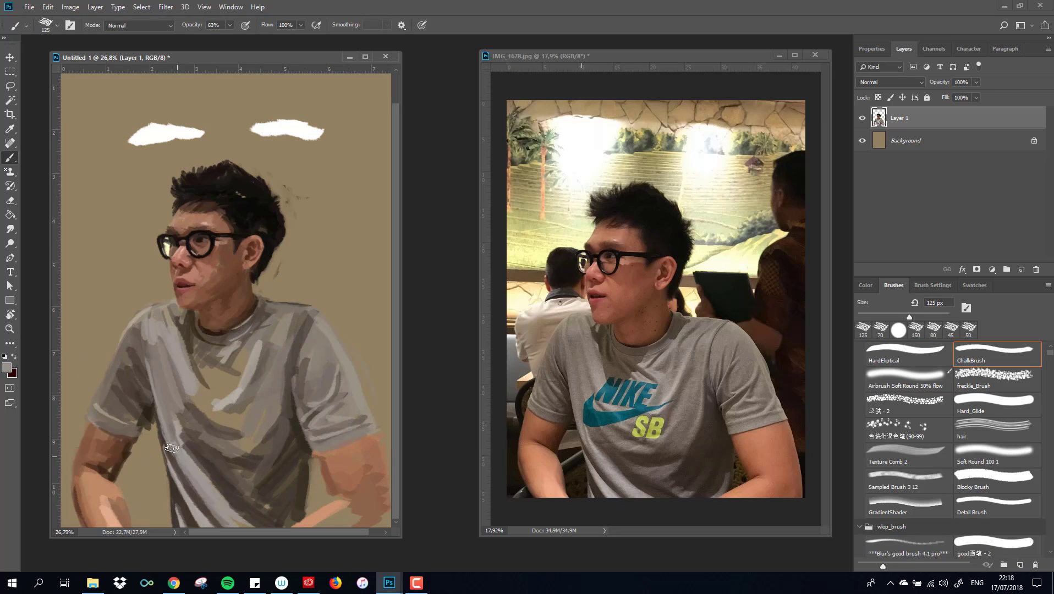
{"action": "left_click_drag", "start_coordinate": [165, 357], "coordinate": [146, 429]}
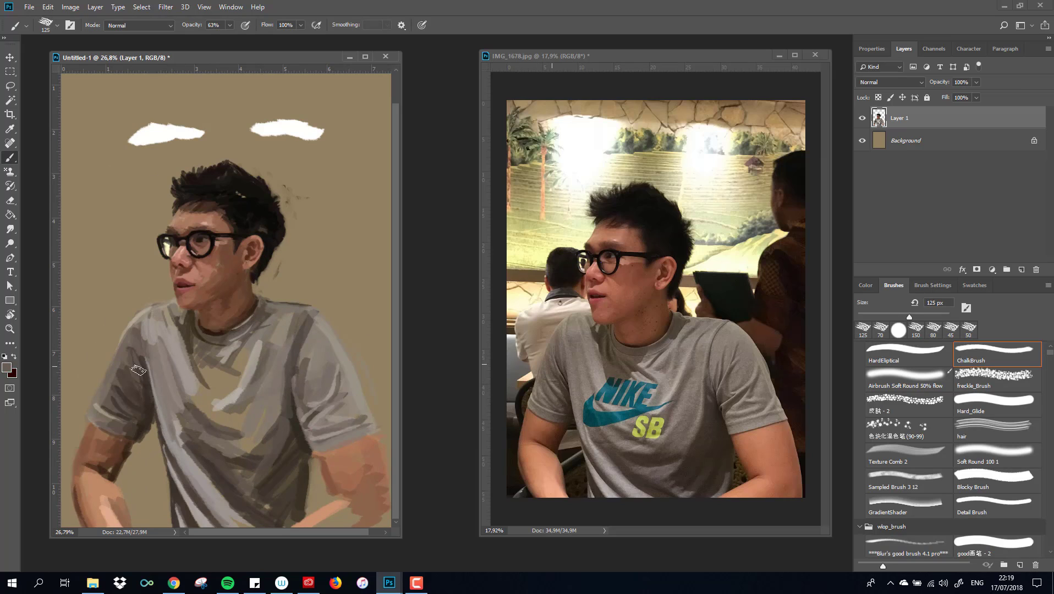
Paint a dark brown upper-arm stroke and skin strokes on the lower-left forearm.
{"action": "key", "text": "z"}
{"action": "key", "text": "b"}
{"action": "left_click", "coordinate": [132, 444], "text": "alt"}
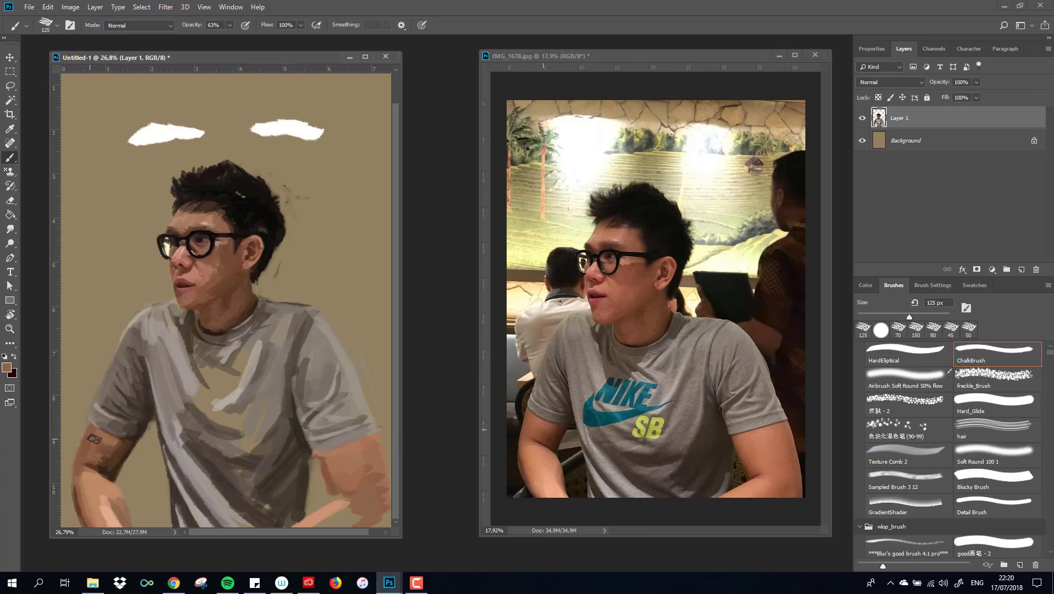
{"action": "left_click_drag", "start_coordinate": [94, 466], "coordinate": [153, 428]}
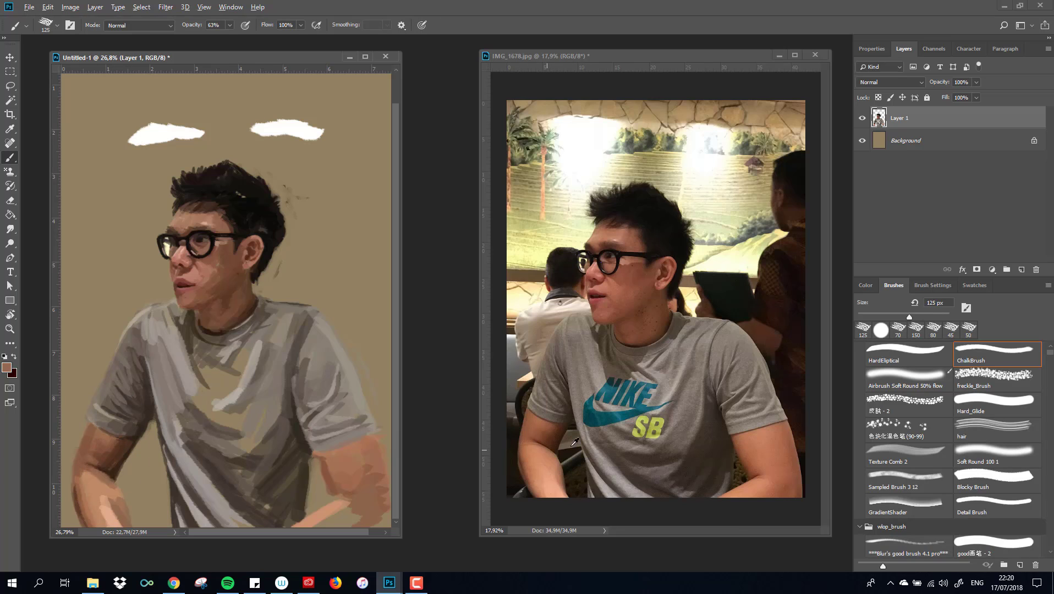
{"action": "left_click_drag", "start_coordinate": [88, 467], "coordinate": [129, 531]}
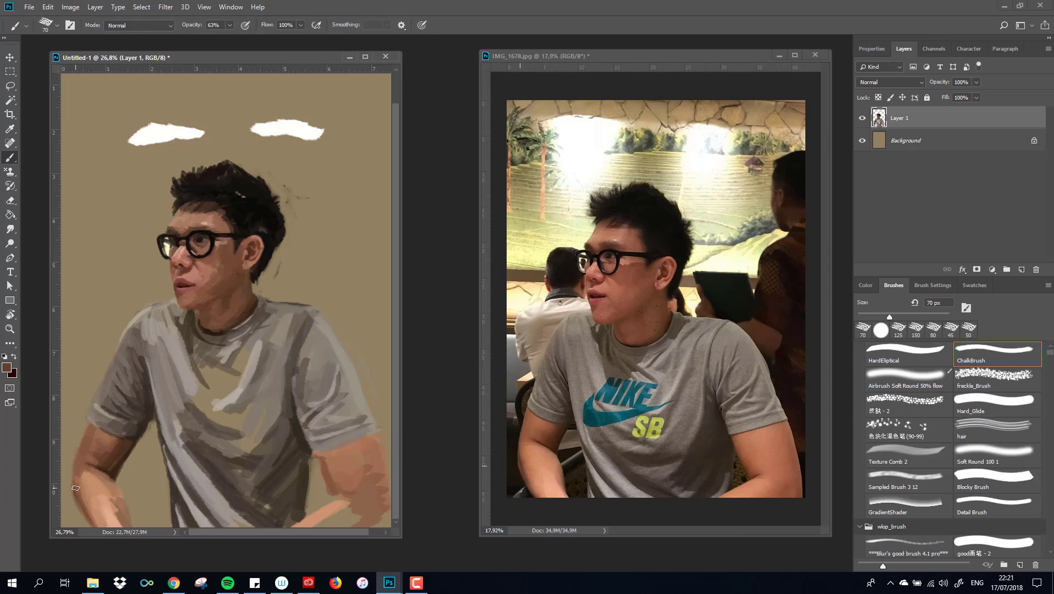
{"action": "left_click_drag", "start_coordinate": [76, 488], "coordinate": [115, 515]}
Repaint the lower-left arm in a lighter skin tone and sample darker shirt greys.
{"action": "left_click", "coordinate": [536, 420], "text": "alt"}
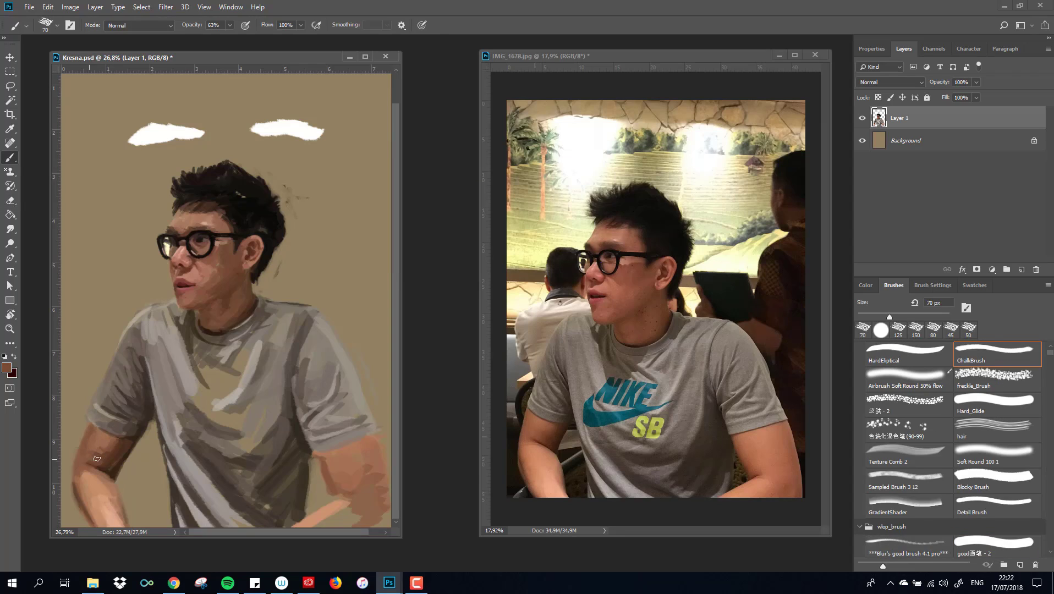
{"action": "mouse_move", "coordinate": [113, 457]}
{"action": "left_mouse_down"}
{"action": "mouse_move", "coordinate": [176, 451]}
{"action": "mouse_move", "coordinate": [215, 520]}
{"action": "mouse_move", "coordinate": [281, 418]}
{"action": "mouse_move", "coordinate": [286, 511]}
{"action": "mouse_move", "coordinate": [297, 526]}
{"action": "left_mouse_up"}
{"action": "left_click", "coordinate": [222, 510], "text": "alt"}
{"action": "left_click", "coordinate": [264, 498], "text": "alt"}
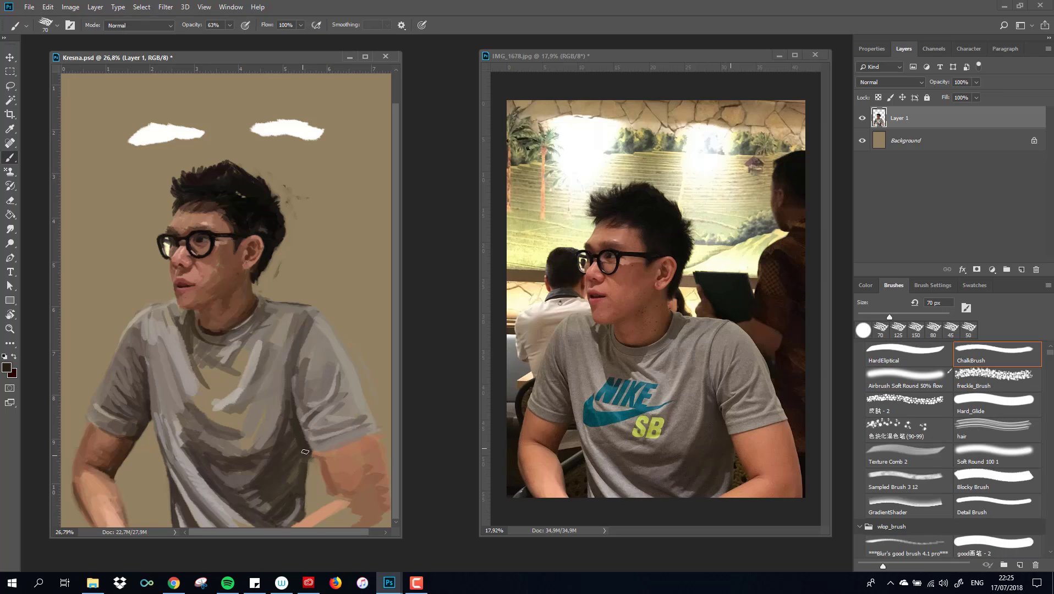
Use Liquify with a resized warp brush to push the forearm into a smoother shape.
{"action": "key", "text": "v"}
{"action": "key", "text": "shift+ctrl+x"}
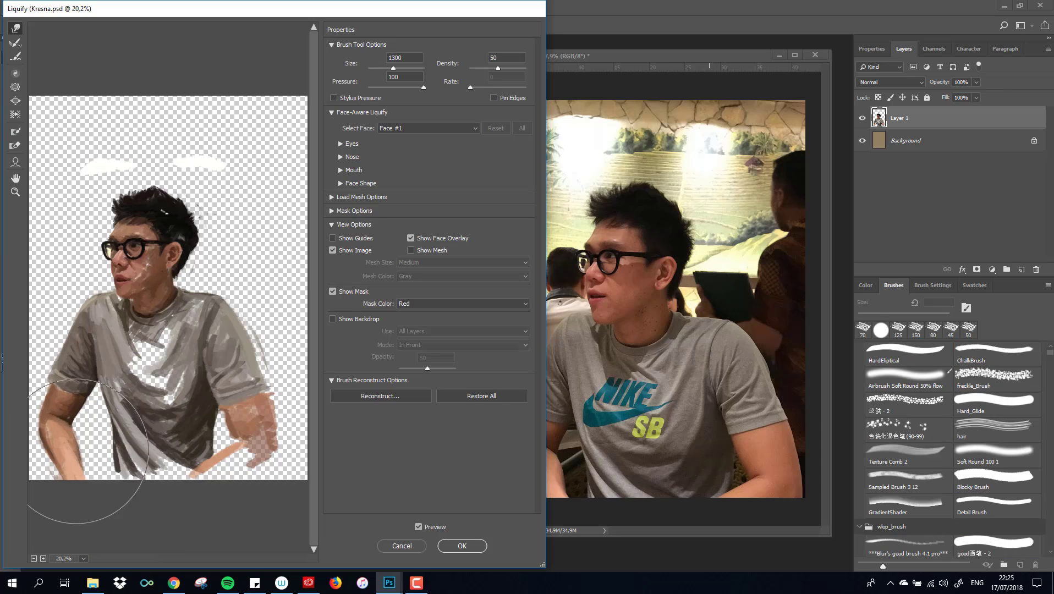
{"action": "key", "text": "bracketleft"}
{"action": "key", "text": "bracketleft"}
{"action": "key", "text": "bracketleft"}
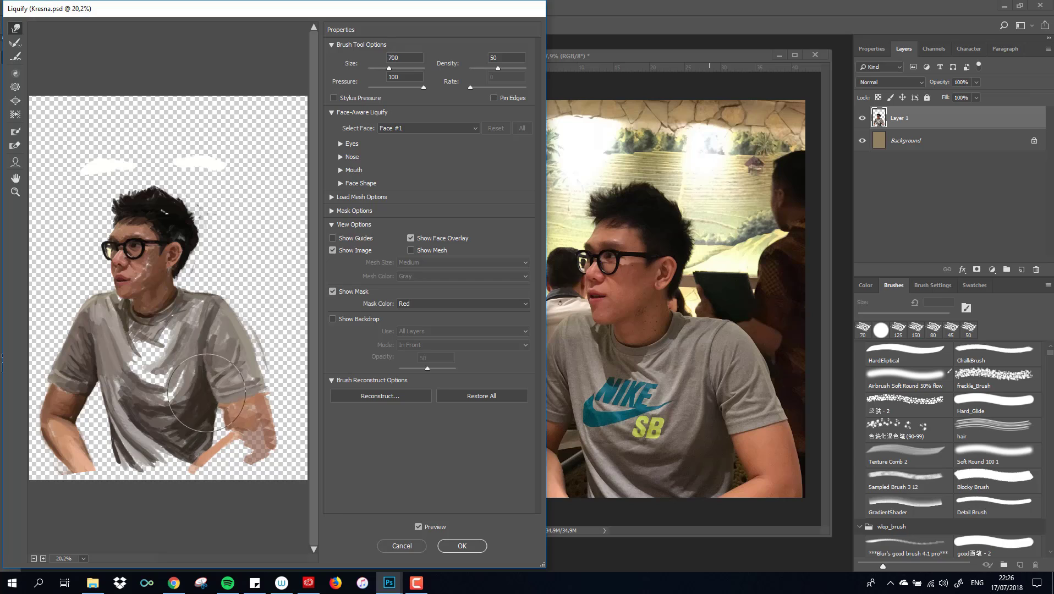
{"action": "key", "text": "bracketright"}
{"action": "key", "text": "bracketright"}
{"action": "key", "text": "bracketright"}
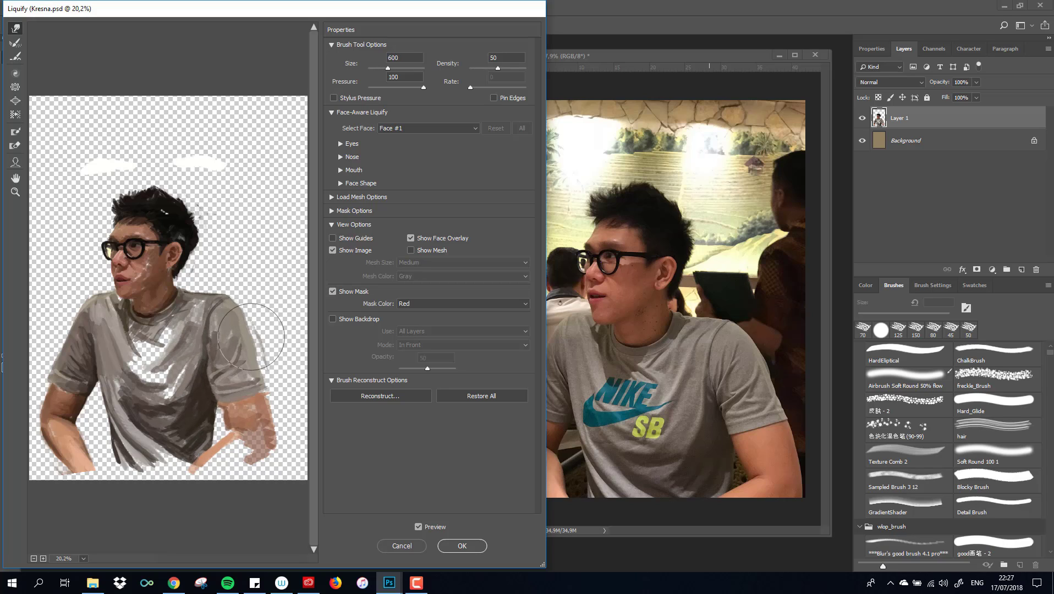
{"action": "left_click_drag", "start_coordinate": [249, 398], "coordinate": [243, 388]}
{"action": "key", "text": "bracketleft"}
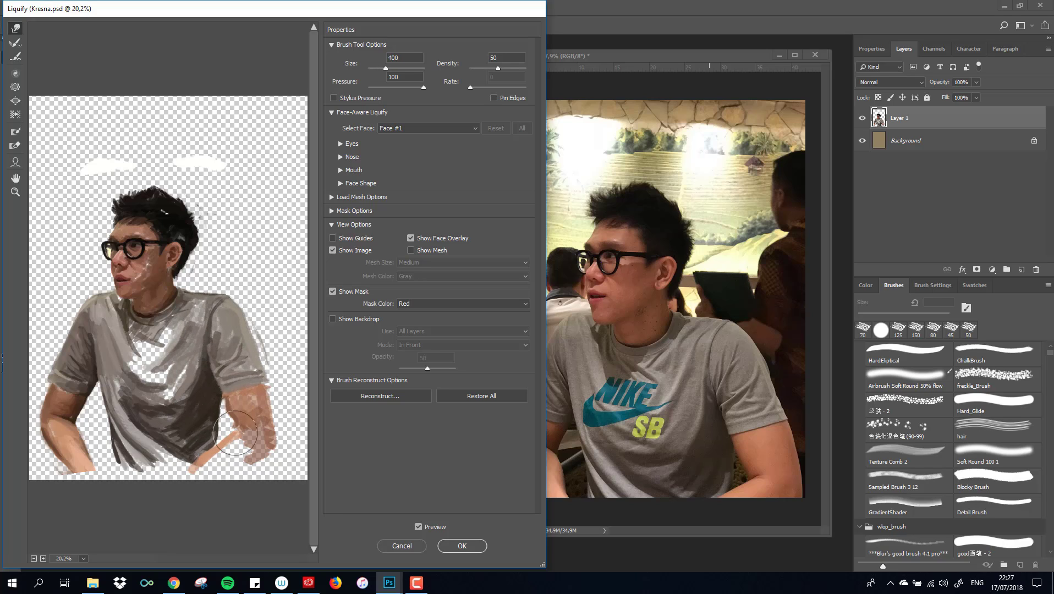
{"action": "key", "text": "Return"}
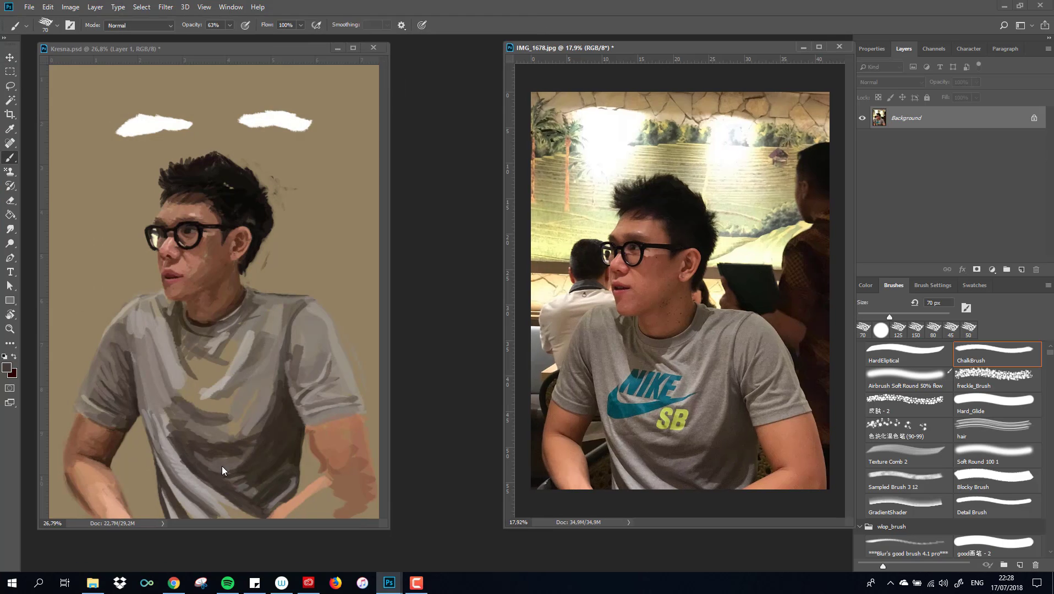
Shade the shirt with broad dark grey strokes.
{"action": "mouse_move", "coordinate": [165, 336]}
{"action": "left_mouse_down"}
{"action": "mouse_move", "coordinate": [138, 440]}
{"action": "mouse_move", "coordinate": [258, 454]}
{"action": "left_mouse_up"}
{"action": "left_click_drag", "start_coordinate": [281, 369], "coordinate": [237, 463]}
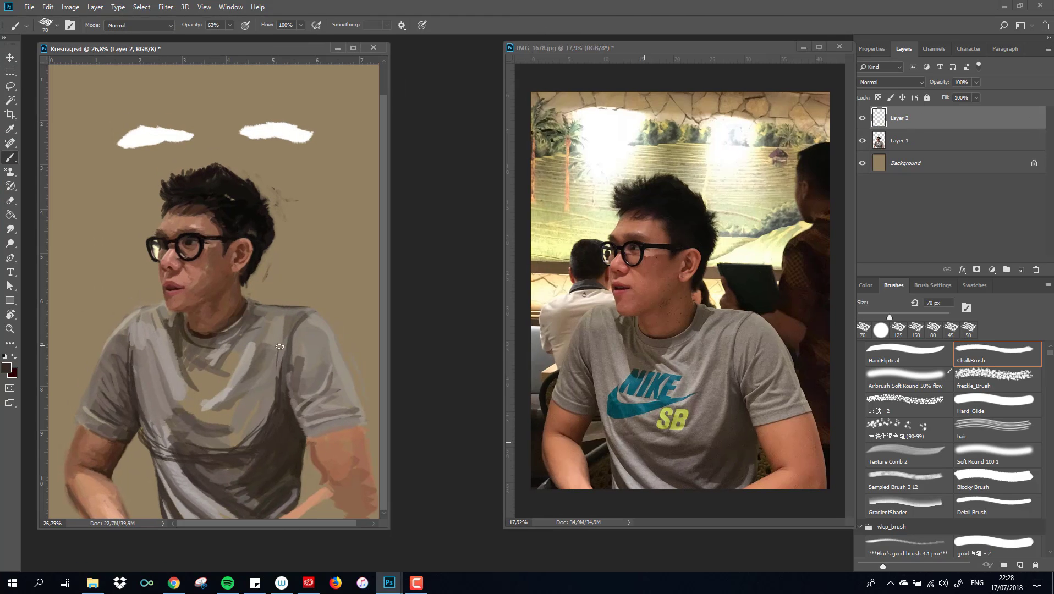
{"action": "mouse_move", "coordinate": [300, 314]}
{"action": "left_mouse_down"}
{"action": "mouse_move", "coordinate": [250, 330]}
{"action": "mouse_move", "coordinate": [177, 380]}
{"action": "mouse_move", "coordinate": [169, 402]}
{"action": "mouse_move", "coordinate": [192, 394]}
{"action": "mouse_move", "coordinate": [230, 404]}
{"action": "mouse_move", "coordinate": [182, 417]}
{"action": "mouse_move", "coordinate": [155, 407]}
{"action": "mouse_move", "coordinate": [153, 427]}
{"action": "left_mouse_up"}
Paint the teal NIKE swoosh and light grey shirt areas below it.
{"action": "left_click", "coordinate": [642, 378], "text": "alt"}
{"action": "mouse_move", "coordinate": [146, 388]}
{"action": "left_mouse_down"}
{"action": "mouse_move", "coordinate": [142, 435]}
{"action": "mouse_move", "coordinate": [171, 478]}
{"action": "left_mouse_up"}
{"action": "left_click", "coordinate": [617, 430], "text": "alt"}
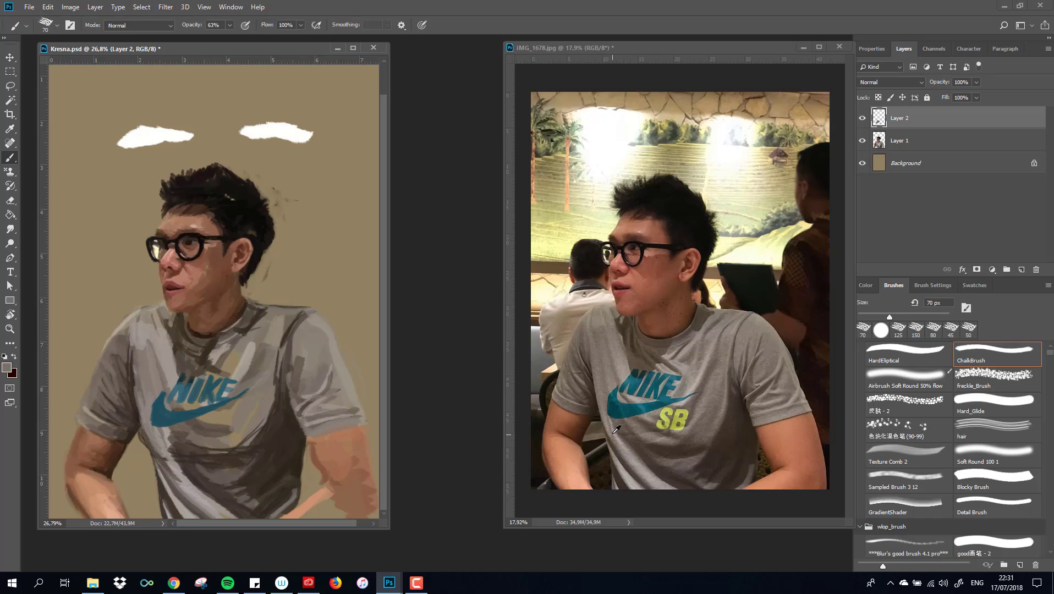
{"action": "left_click_drag", "start_coordinate": [159, 441], "coordinate": [185, 484]}
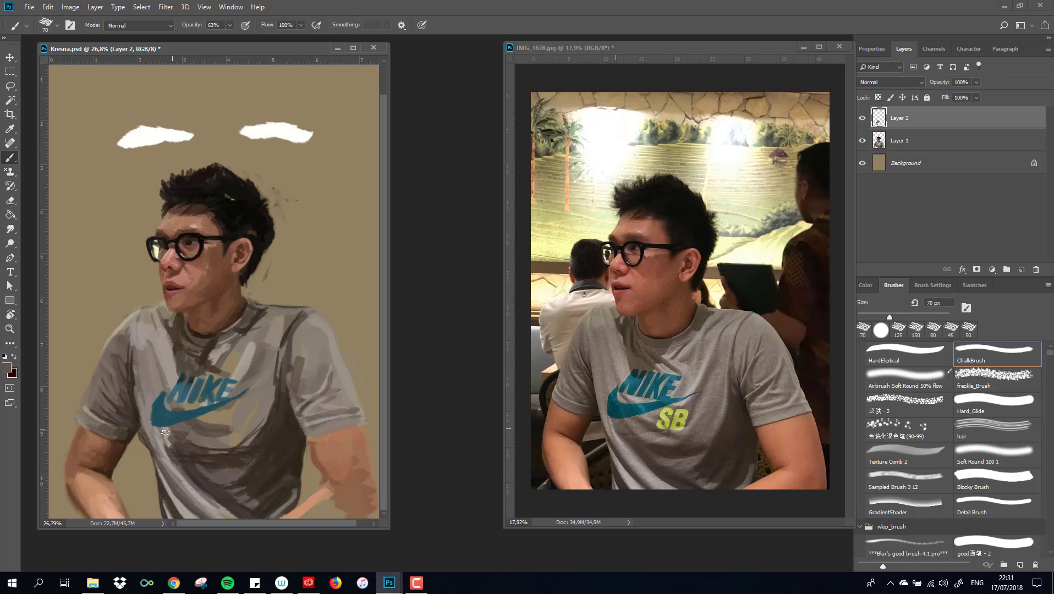
{"action": "mouse_move", "coordinate": [166, 427]}
{"action": "left_mouse_down"}
{"action": "mouse_move", "coordinate": [223, 452]}
{"action": "mouse_move", "coordinate": [264, 416]}
{"action": "mouse_move", "coordinate": [222, 409]}
{"action": "mouse_move", "coordinate": [248, 392]}
{"action": "left_mouse_up"}
Paint the yellow-green SB lettering below the swoosh and lighten the shirt collar.
{"action": "left_click", "coordinate": [691, 392], "text": "alt"}
{"action": "left_click", "coordinate": [691, 409], "text": "alt"}
{"action": "left_click_drag", "start_coordinate": [223, 412], "coordinate": [212, 433]}
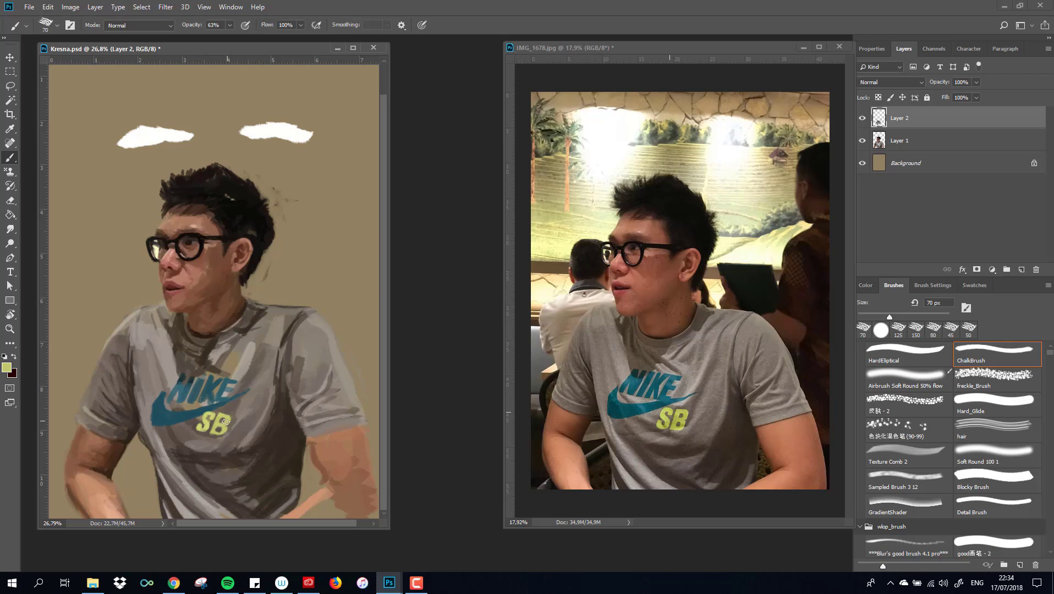
{"action": "key", "text": "bracketleft"}
{"action": "key", "text": "bracketleft"}
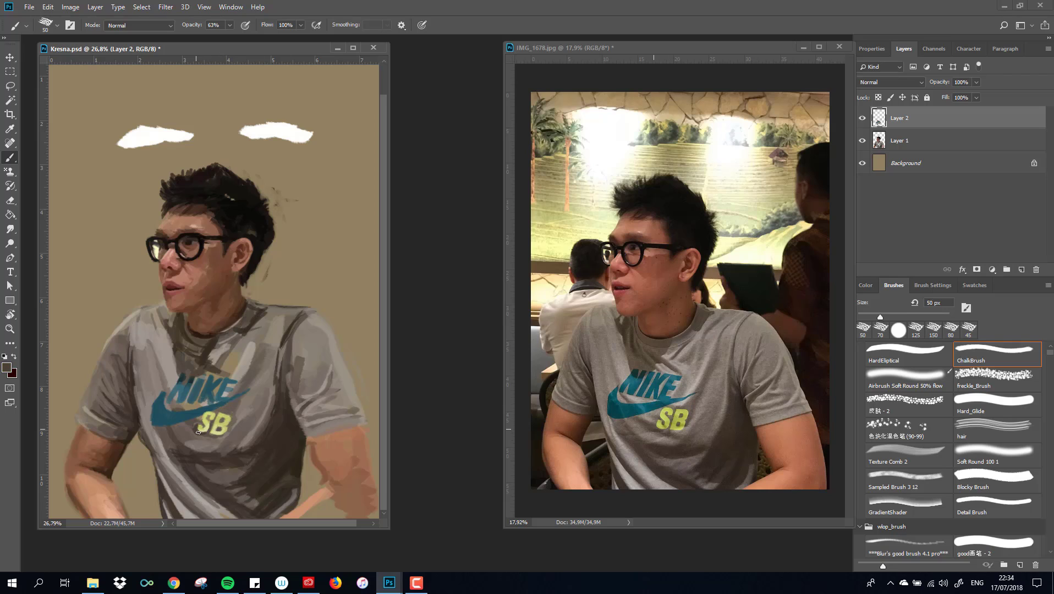
{"action": "key", "text": "bracketright"}
{"action": "key", "text": "bracketright"}
{"action": "key", "text": "bracketright"}
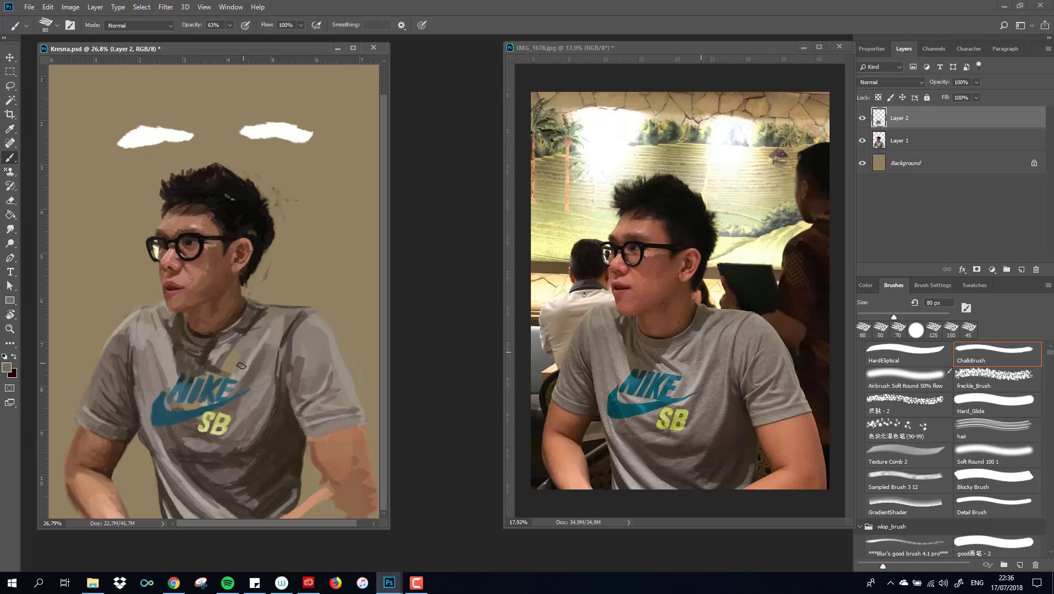
{"action": "left_click_drag", "start_coordinate": [260, 316], "coordinate": [245, 316]}
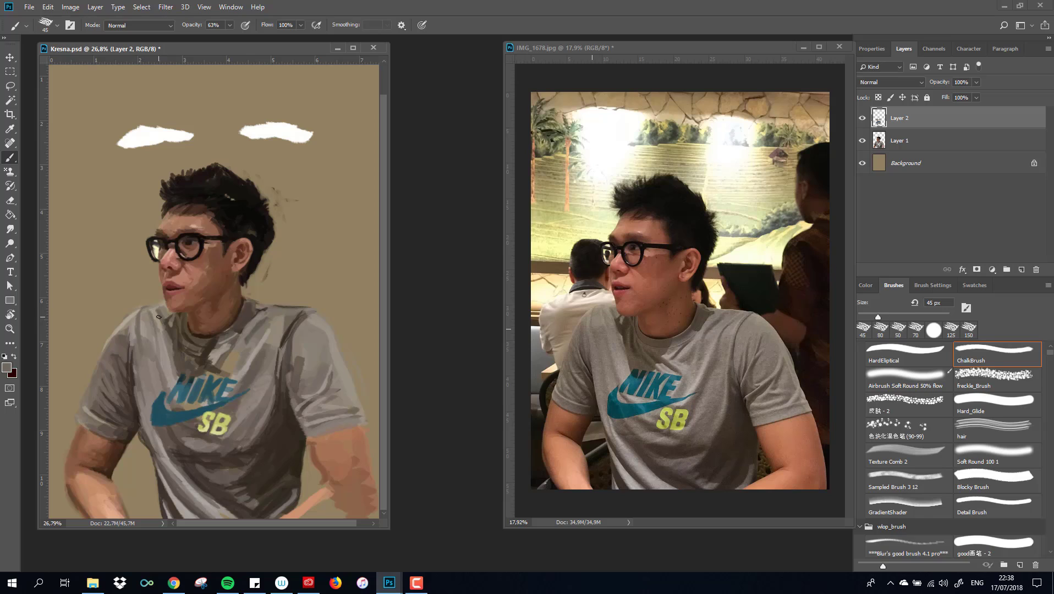
Merge the two paint layers into one and paint skin strokes on the forearm.
{"action": "key", "text": "e"}
{"action": "key", "text": "alt+bracketleft"}
{"action": "key", "text": "ctrl+e"}
{"action": "key", "text": "b"}
{"action": "left_click_drag", "start_coordinate": [313, 507], "coordinate": [368, 512]}
Add more forearm skin strokes and a grey edge along the sleeve hem.
{"action": "left_click_drag", "start_coordinate": [363, 435], "coordinate": [374, 496]}
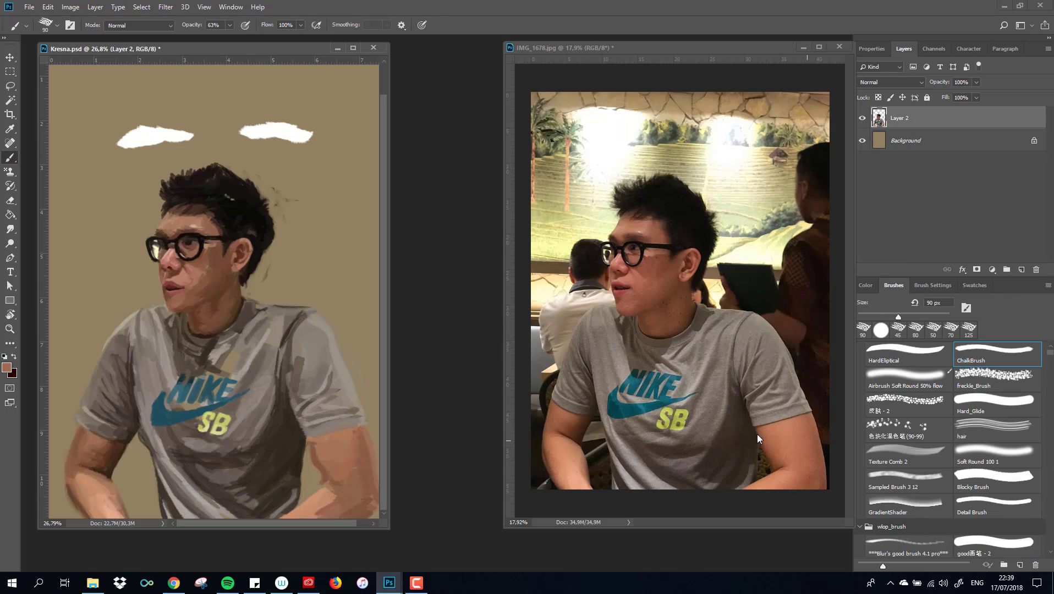
{"action": "mouse_move", "coordinate": [319, 448]}
{"action": "left_mouse_down"}
{"action": "mouse_move", "coordinate": [326, 480]}
{"action": "mouse_move", "coordinate": [309, 424]}
{"action": "mouse_move", "coordinate": [356, 402]}
{"action": "mouse_move", "coordinate": [308, 400]}
{"action": "left_mouse_up"}
{"action": "left_click", "coordinate": [307, 428], "text": "alt"}
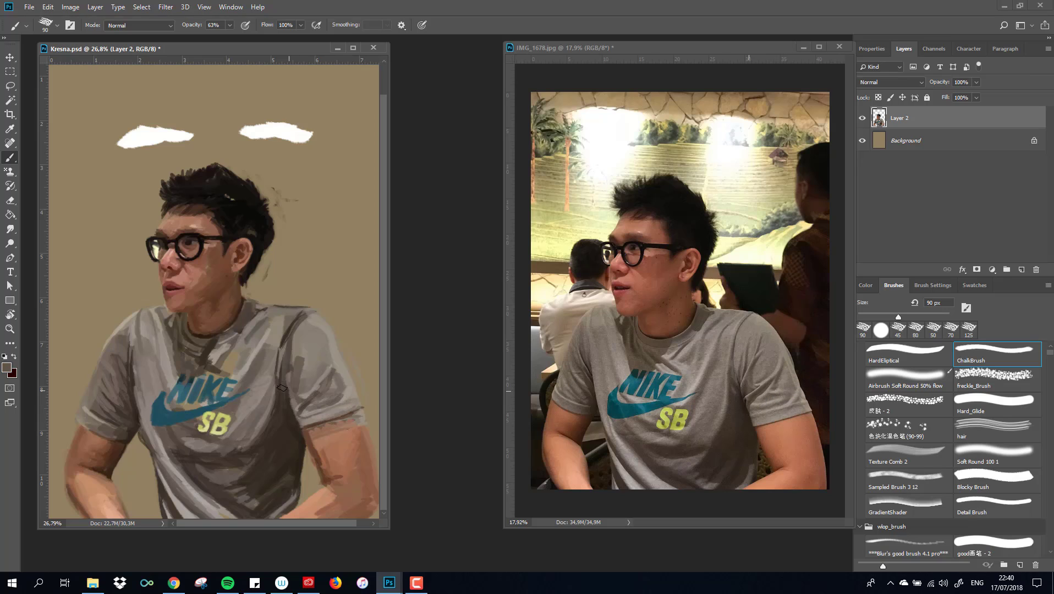
Save Kresna.psd and sample light grey, teal and near-black colours from the photo.
{"action": "left_click", "coordinate": [730, 352], "text": "alt"}
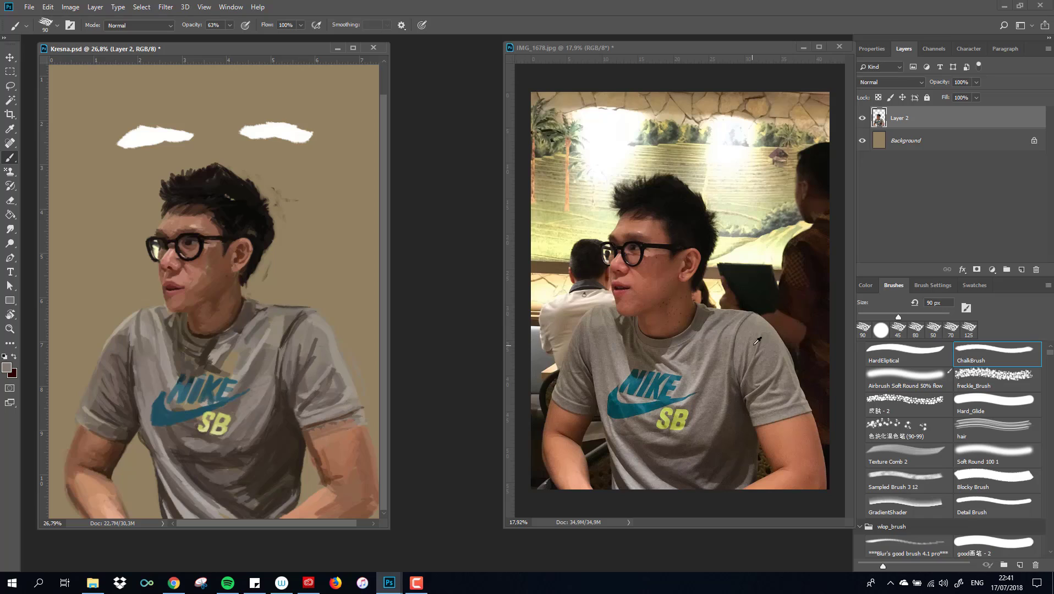
{"action": "key", "text": "ctrl+s"}
{"action": "left_click", "coordinate": [231, 388], "text": "alt"}
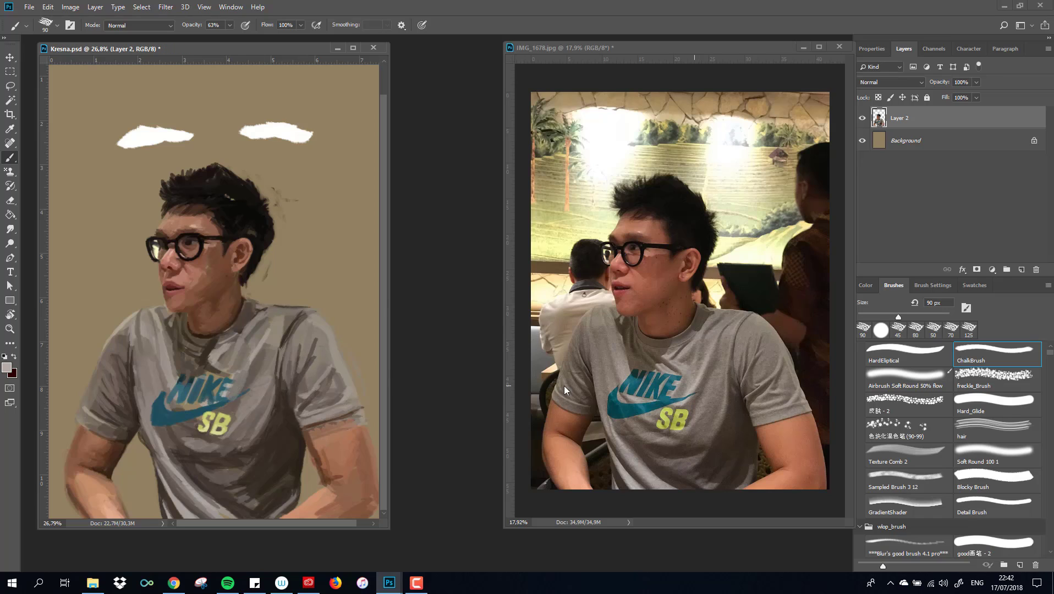
{"action": "left_click", "coordinate": [622, 397], "text": "alt"}
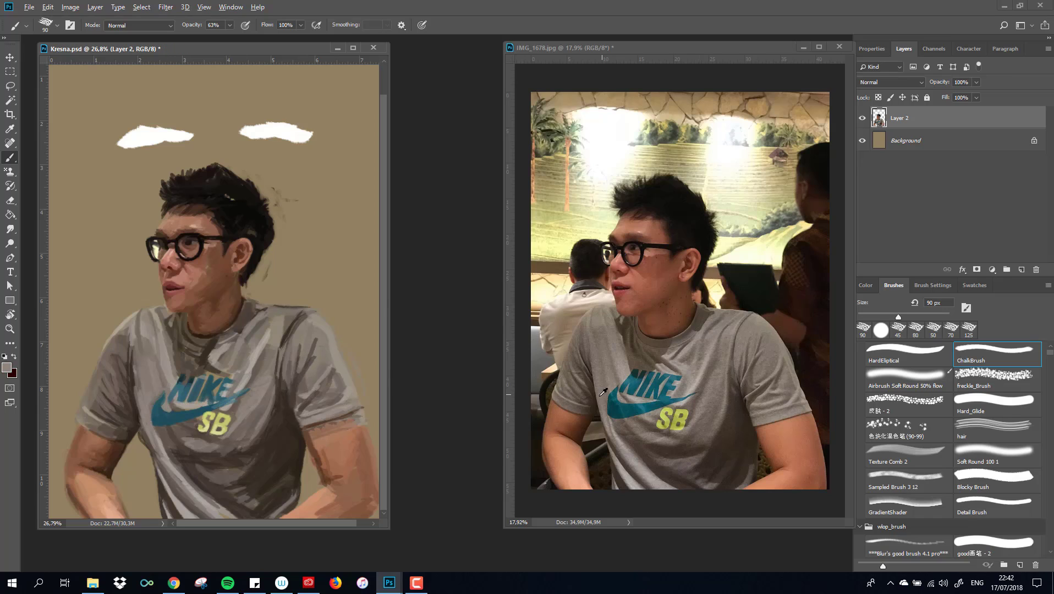
{"action": "left_click", "coordinate": [249, 217], "text": "alt"}
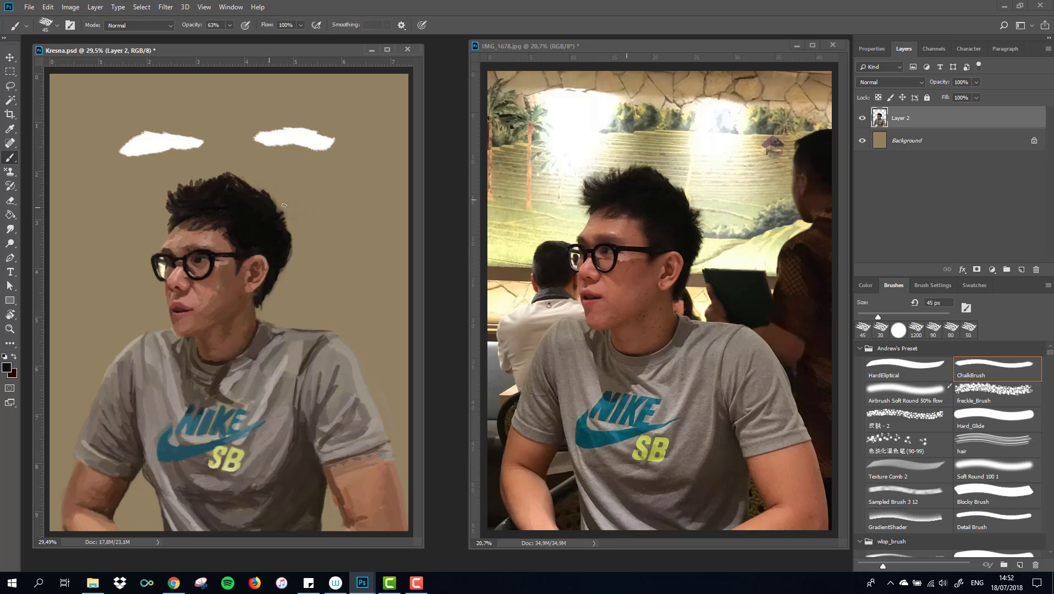
Shrink the hard-round eraser to tidy the hair edge, then sample a reddish skin tone.
{"action": "key", "text": "e"}
{"action": "key", "text": "b"}
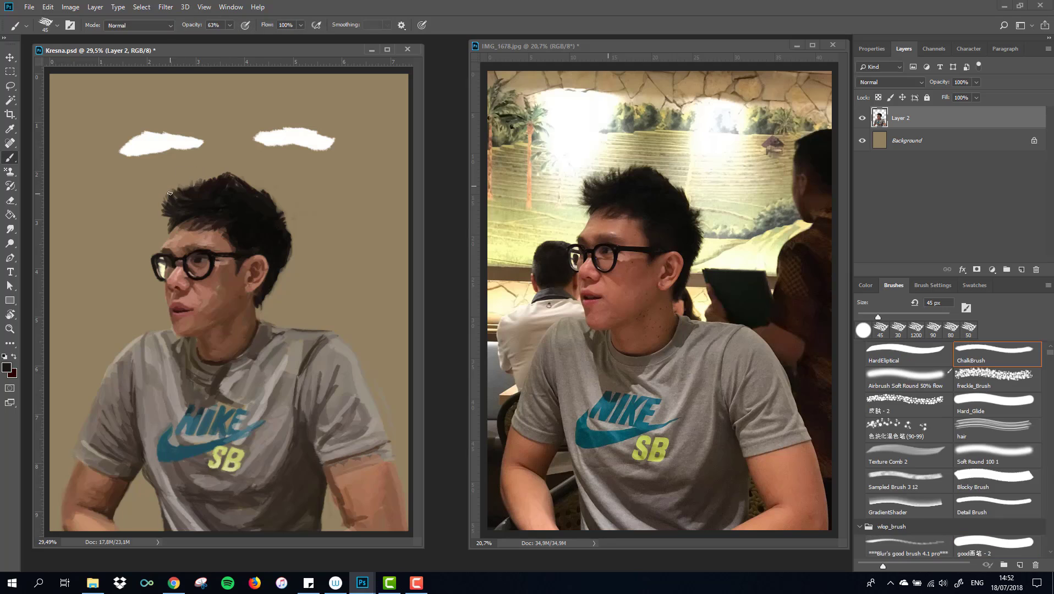
{"action": "key", "text": "e"}
{"action": "key", "text": "b"}
{"action": "key", "text": "e"}
{"action": "key", "text": "bracketleft"}
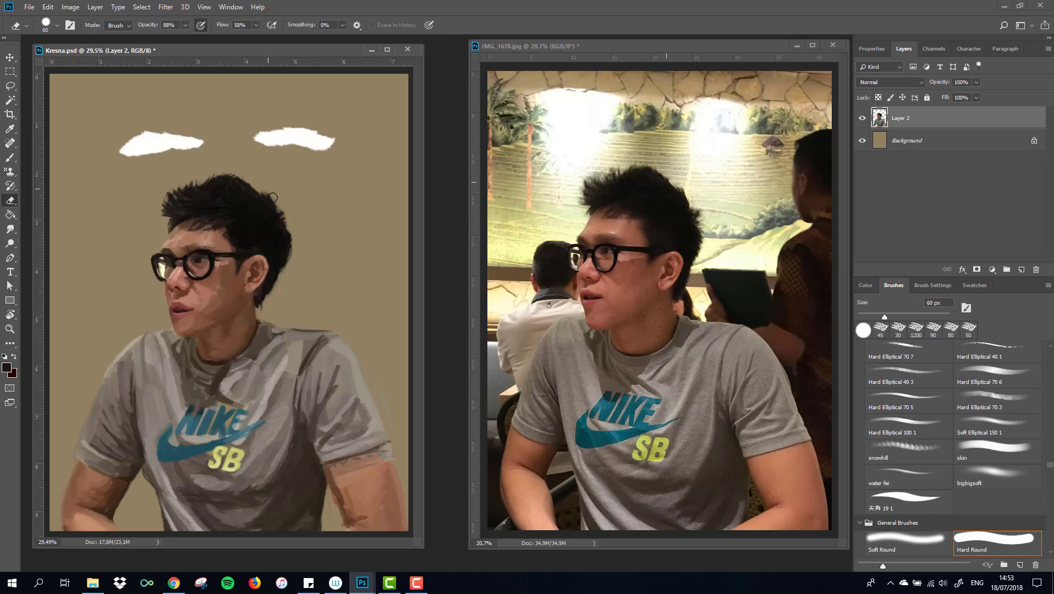
{"action": "key", "text": "bracketleft"}
{"action": "key", "text": "bracketleft"}
{"action": "key", "text": "b"}
{"action": "key", "text": "e"}
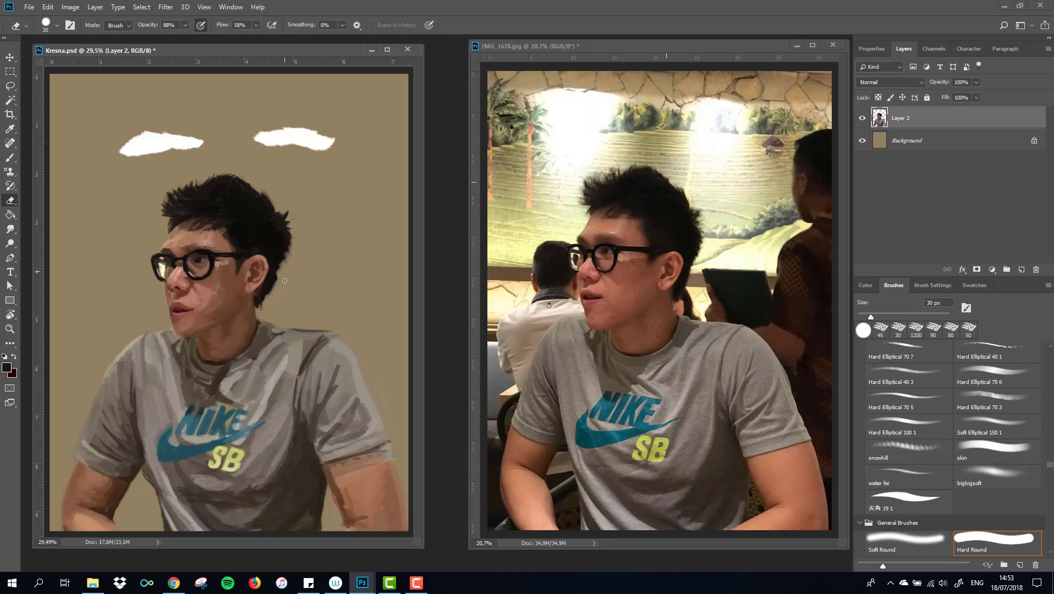
{"action": "key", "text": "b"}
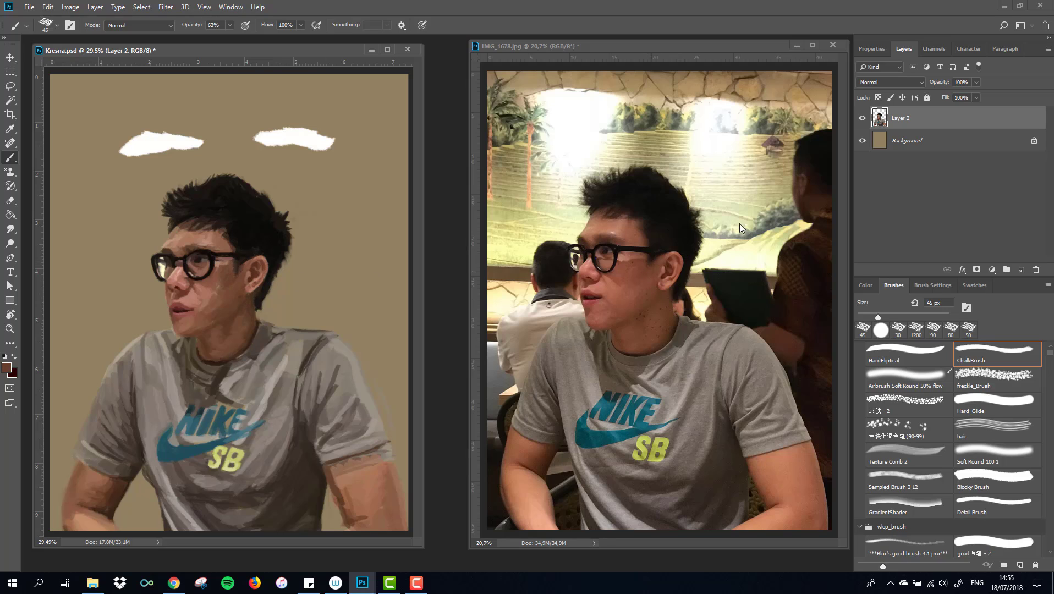
{"action": "left_click", "coordinate": [623, 258], "text": "alt"}
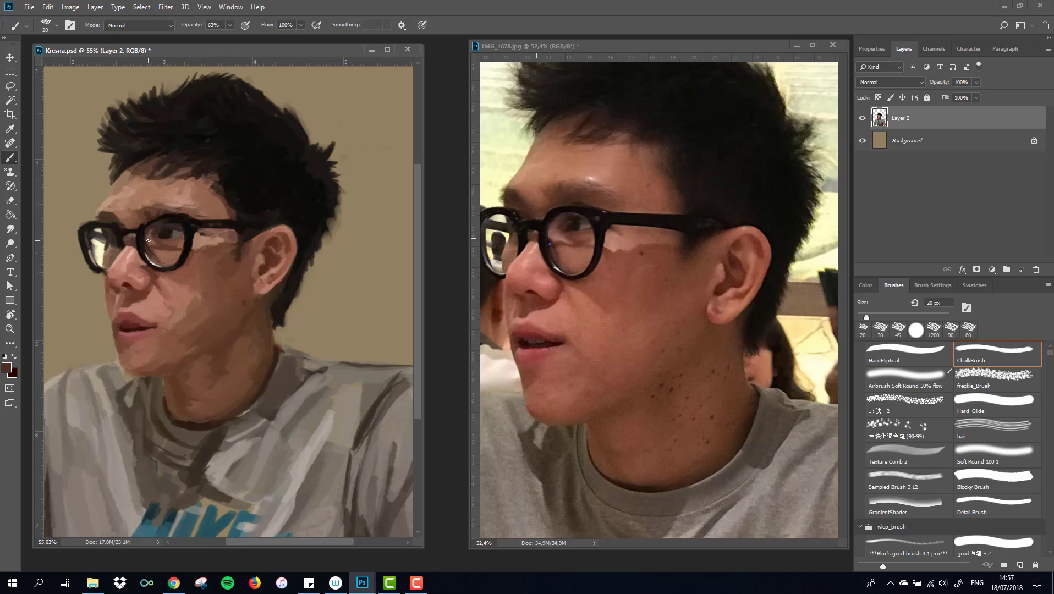
Enlarge the brush to 30 px and sample a lighter skin tone from the photo.
{"action": "key", "text": "bracketright"}
{"action": "left_click", "coordinate": [549, 191], "text": "alt"}
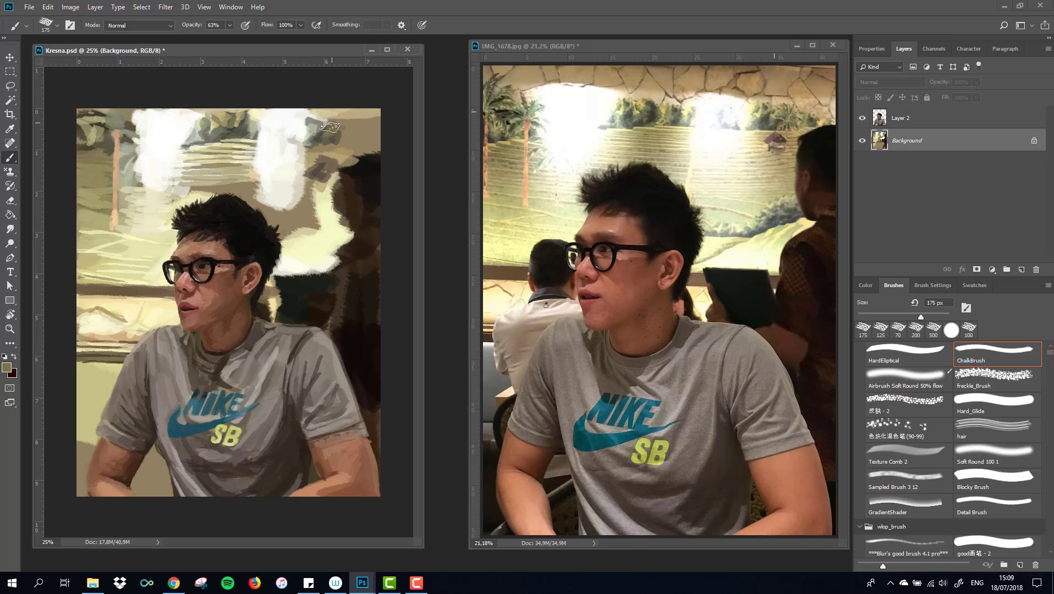
Paint the top-right background and the dark figure on the right with 70–125 px strokes.
{"action": "left_click_drag", "start_coordinate": [297, 130], "coordinate": [339, 130]}
{"action": "key", "text": "bracketleft"}
{"action": "key", "text": "bracketleft"}
{"action": "key", "text": "bracketleft"}
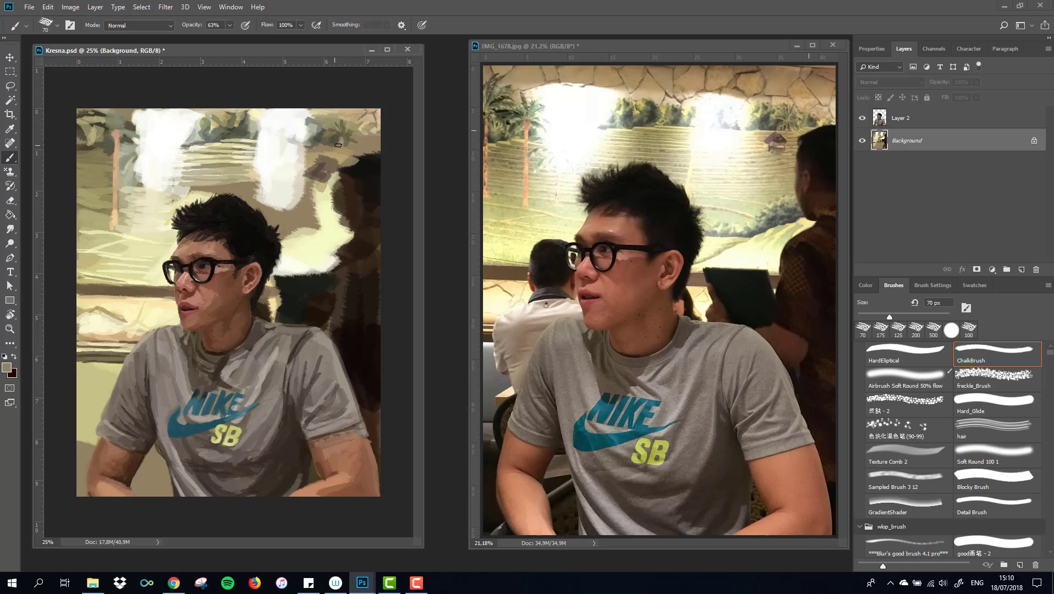
{"action": "mouse_move", "coordinate": [308, 146]}
{"action": "left_mouse_down"}
{"action": "mouse_move", "coordinate": [358, 148]}
{"action": "mouse_move", "coordinate": [341, 220]}
{"action": "left_mouse_up"}
{"action": "key", "text": "bracketright"}
{"action": "key", "text": "bracketright"}
{"action": "key", "text": "bracketright"}
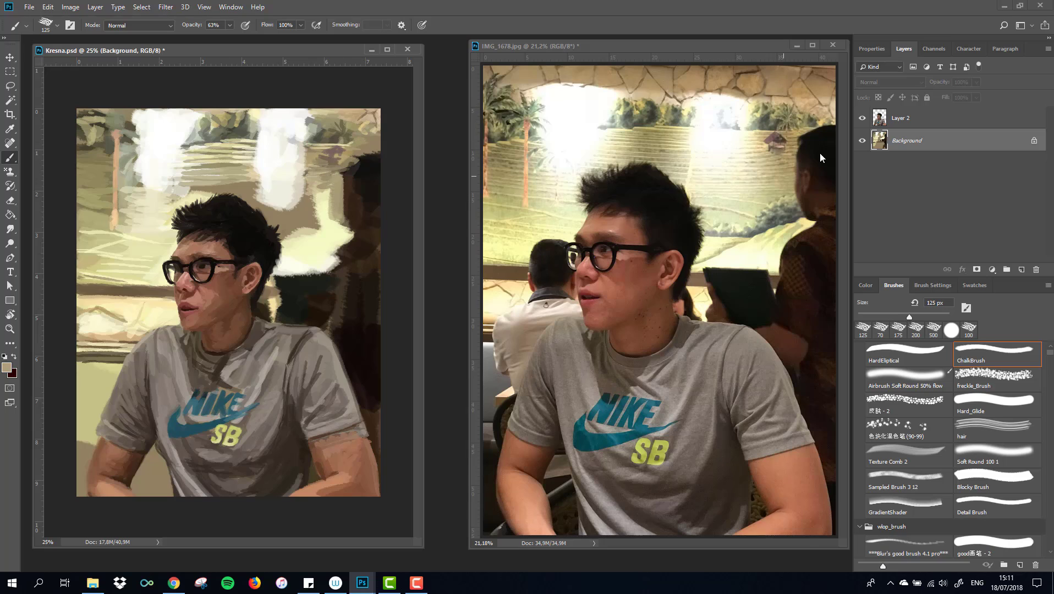
{"action": "mouse_move", "coordinate": [391, 146]}
{"action": "left_mouse_down"}
{"action": "mouse_move", "coordinate": [350, 166]}
{"action": "mouse_move", "coordinate": [345, 221]}
{"action": "mouse_move", "coordinate": [313, 286]}
{"action": "mouse_move", "coordinate": [352, 347]}
{"action": "left_mouse_up"}
Sample a dark tone, shrink the brush to 60 px, and keep painting on the Background layer.
{"action": "left_click", "coordinate": [345, 221], "text": "alt"}
{"action": "key", "text": "bracketleft"}
{"action": "key", "text": "bracketleft"}
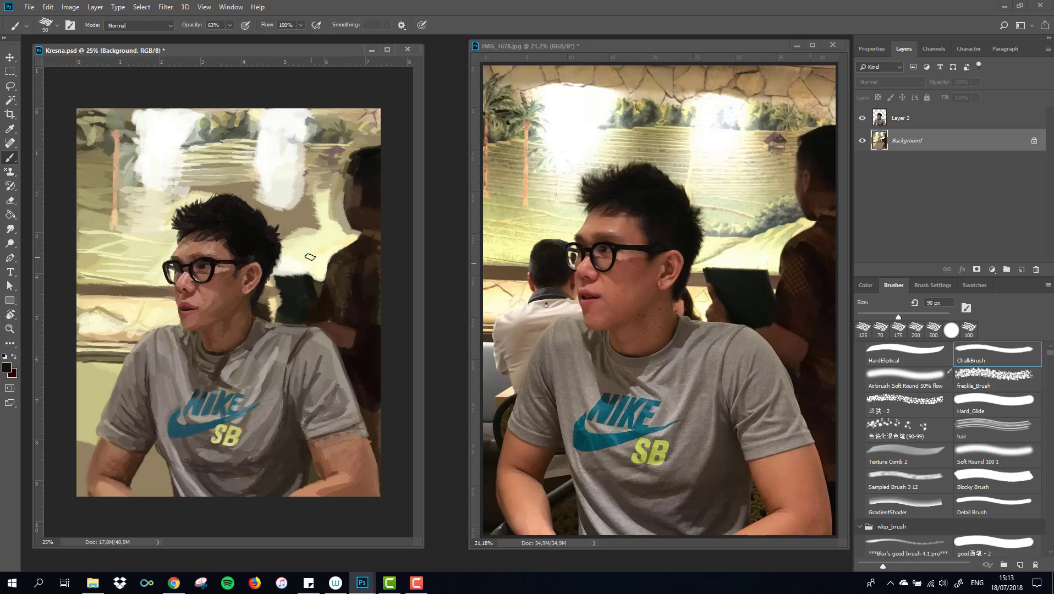
{"action": "key", "text": "bracketleft"}
{"action": "key", "text": "bracketleft"}
{"action": "key", "text": "bracketleft"}
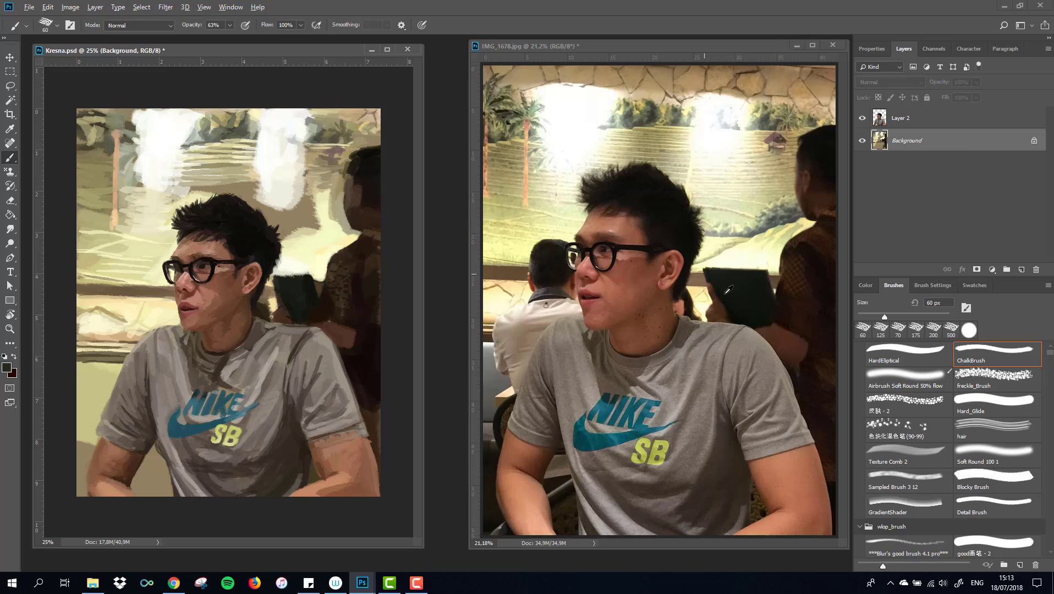
{"action": "right_click", "coordinate": [275, 319], "text": "ctrl"}
{"action": "left_click", "coordinate": [291, 333]}
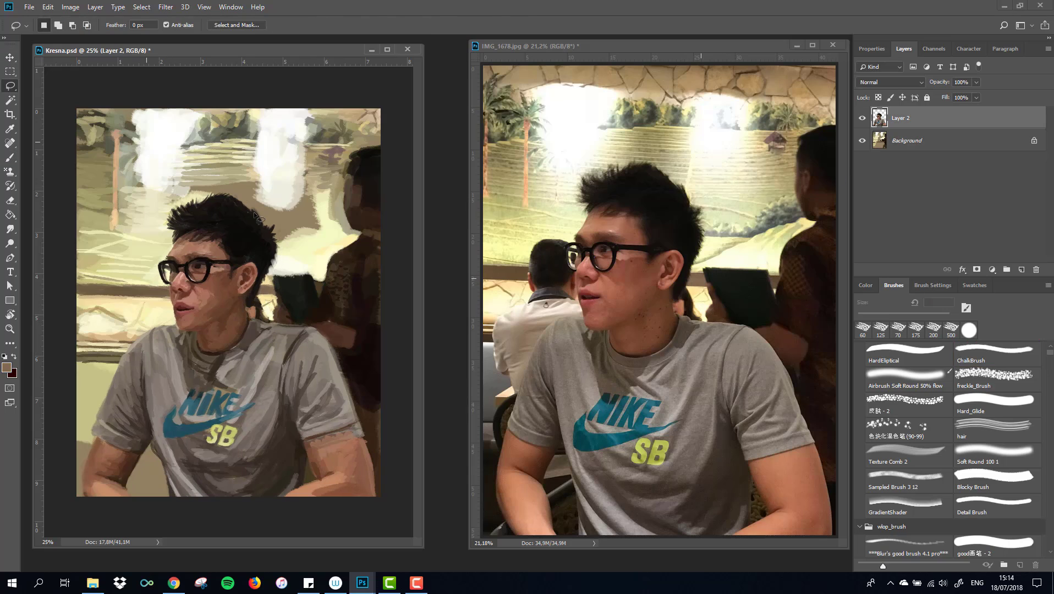
{"action": "right_click", "coordinate": [258, 300], "text": "ctrl"}
{"action": "left_click", "coordinate": [267, 316]}
Paint a dark stroke beside the head, then cream strokes over the area right of it.
{"action": "key", "text": "bracketright"}
{"action": "key", "text": "bracketright"}
{"action": "key", "text": "bracketright"}
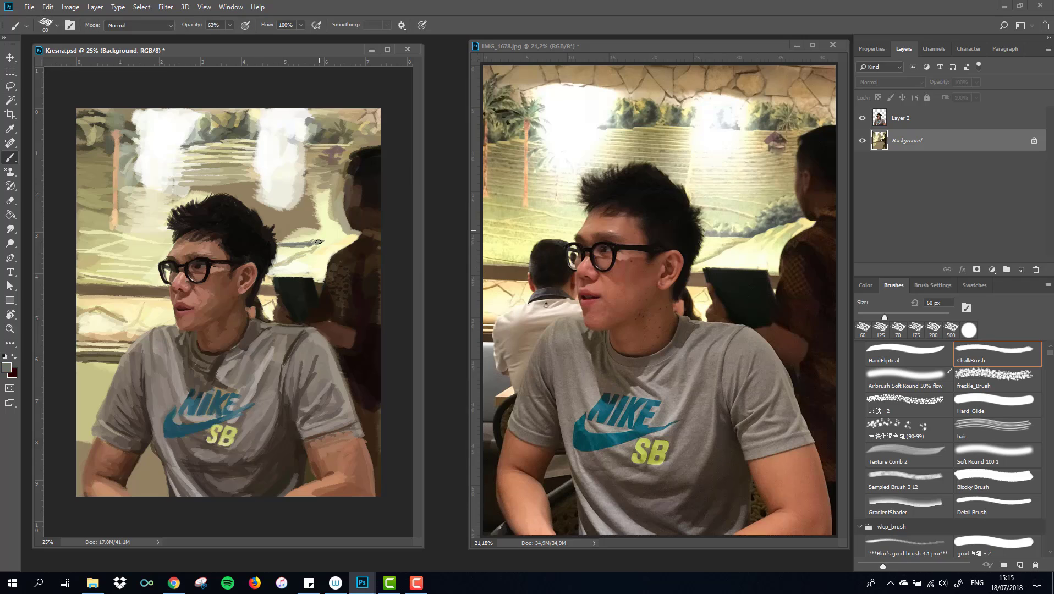
{"action": "left_click_drag", "start_coordinate": [287, 259], "coordinate": [314, 239]}
{"action": "left_click", "coordinate": [713, 204], "text": "alt"}
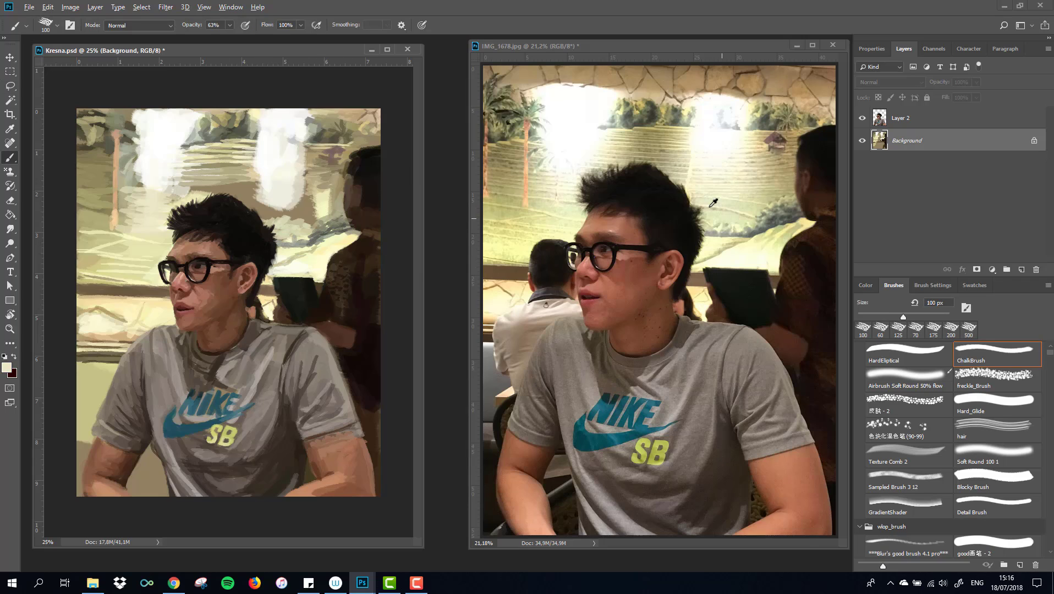
{"action": "left_click_drag", "start_coordinate": [259, 220], "coordinate": [349, 168]}
{"action": "left_click", "coordinate": [768, 136], "text": "alt"}
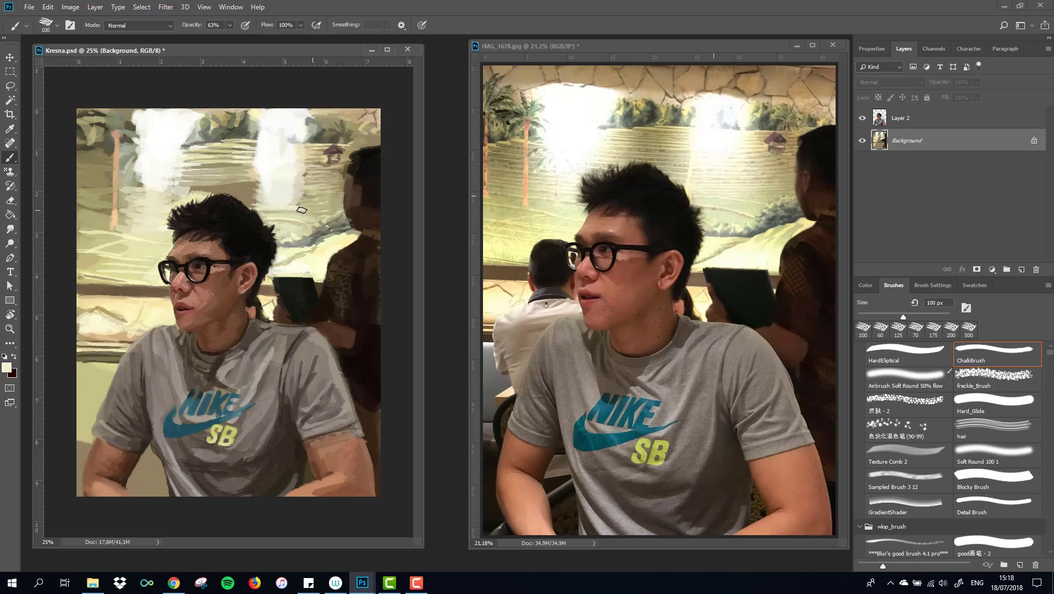
{"action": "left_click", "coordinate": [682, 166], "text": "alt"}
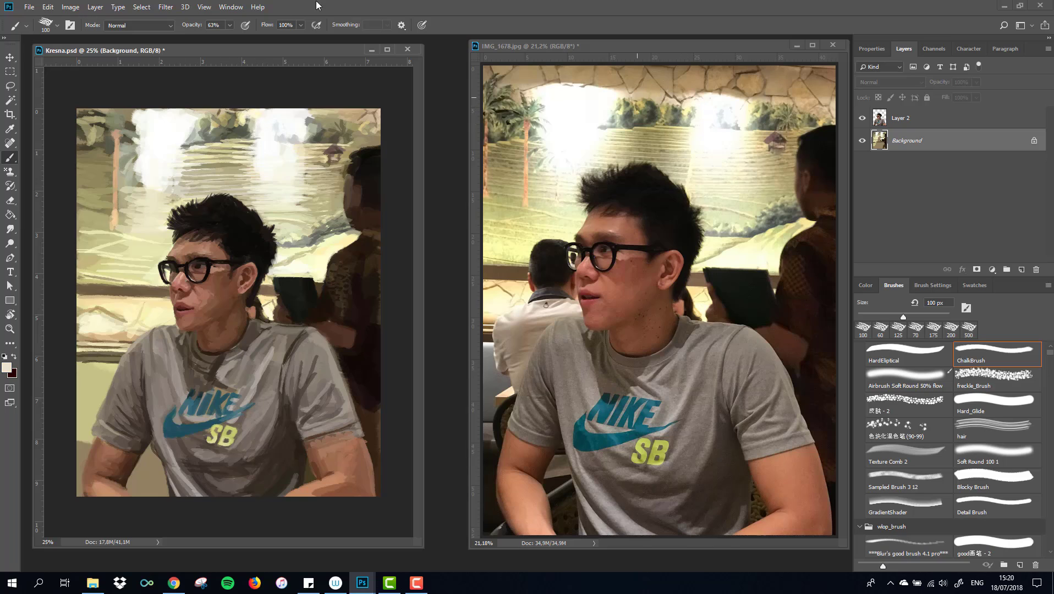
Paint a reddish-brown palm trunk down the left edge and pale cream terrace strokes.
{"action": "left_click", "coordinate": [516, 107], "text": "alt"}
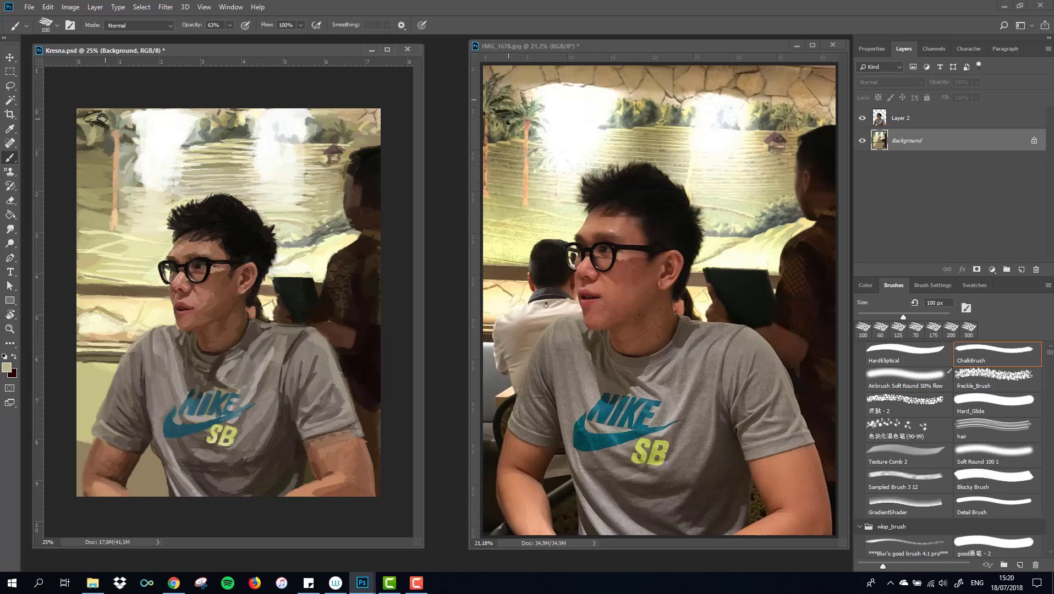
{"action": "left_click", "coordinate": [501, 108], "text": "alt"}
{"action": "left_click_drag", "start_coordinate": [80, 127], "coordinate": [83, 184]}
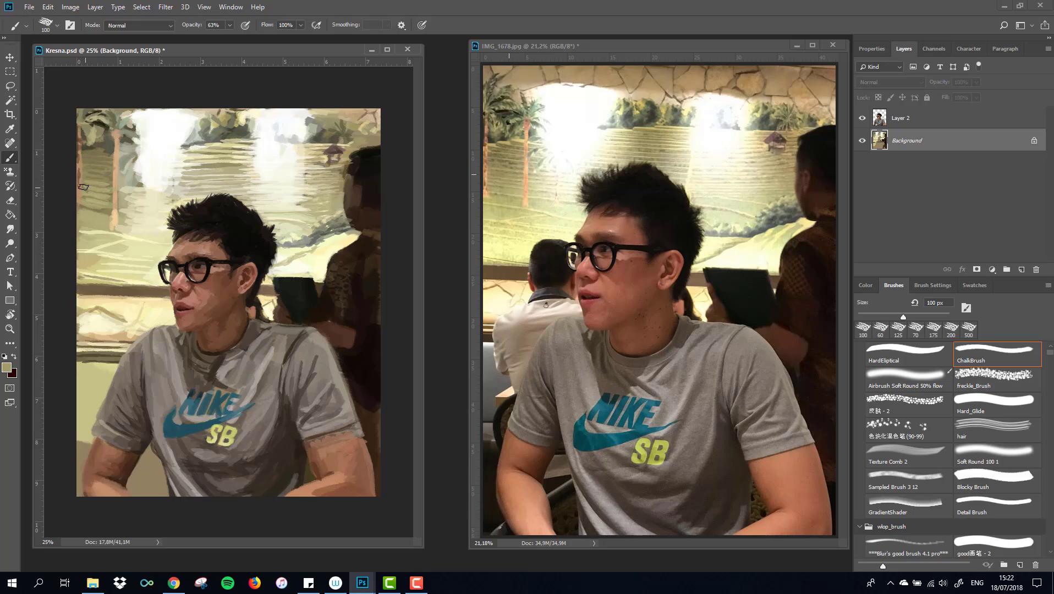
{"action": "left_click", "coordinate": [100, 227], "text": "alt"}
{"action": "left_click_drag", "start_coordinate": [80, 227], "coordinate": [142, 241]}
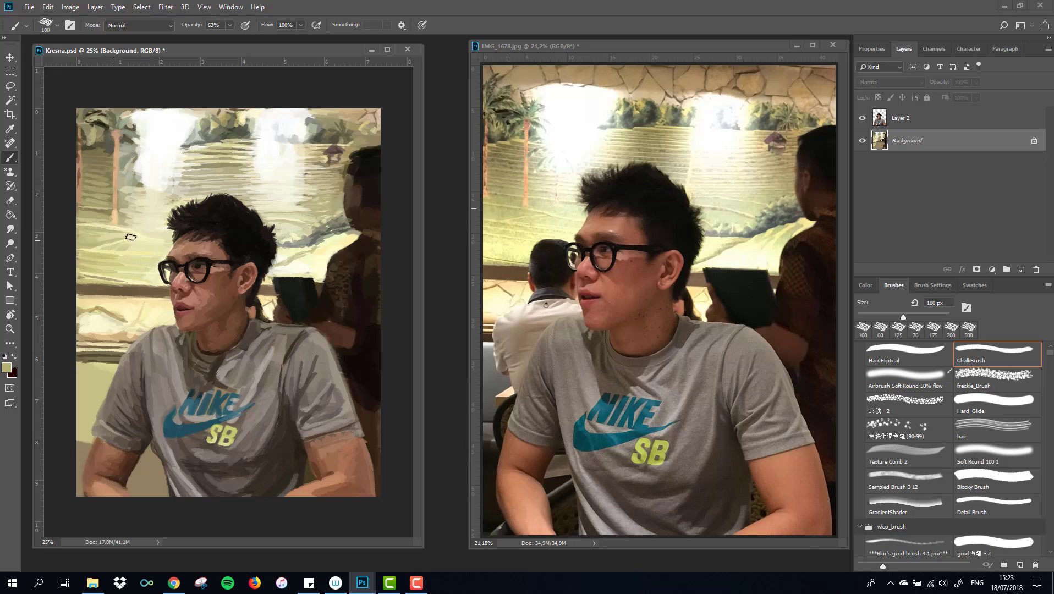
Paint light and grey strokes along the lower-left background edge with 200 px and 90 px brushes.
{"action": "key", "text": "bracketright"}
{"action": "key", "text": "bracketright"}
{"action": "key", "text": "bracketright"}
{"action": "left_click_drag", "start_coordinate": [95, 371], "coordinate": [86, 453]}
{"action": "key", "text": "bracketleft"}
{"action": "key", "text": "bracketleft"}
{"action": "key", "text": "bracketleft"}
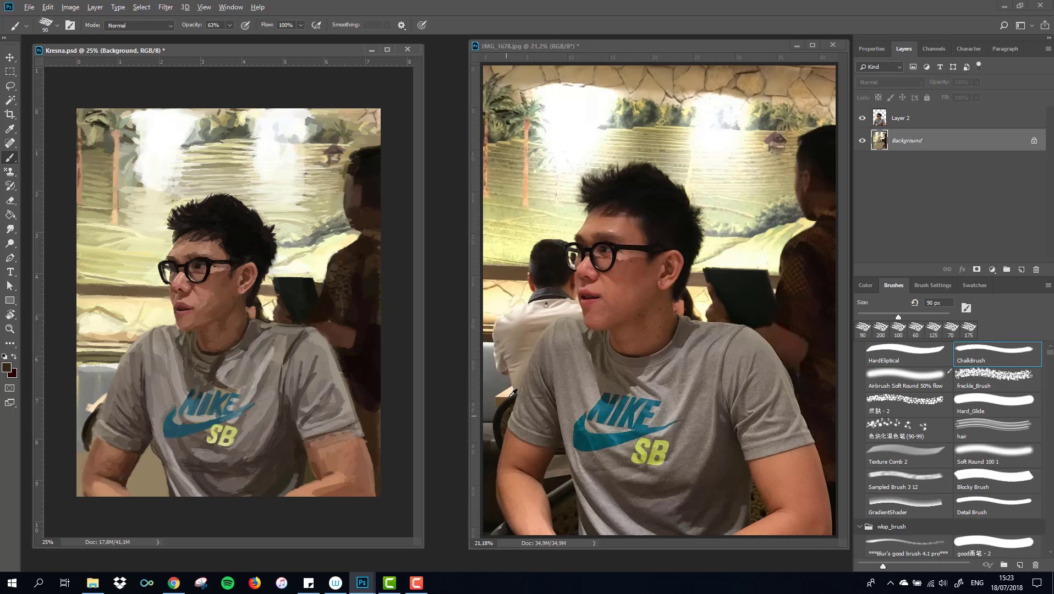
{"action": "left_click", "coordinate": [83, 385], "text": "alt"}
{"action": "mouse_move", "coordinate": [83, 385]}
{"action": "left_mouse_down"}
{"action": "mouse_move", "coordinate": [83, 493]}
{"action": "mouse_move", "coordinate": [162, 472]}
{"action": "left_mouse_up"}
{"action": "key", "text": "bracketright"}
{"action": "key", "text": "bracketright"}
{"action": "key", "text": "bracketright"}
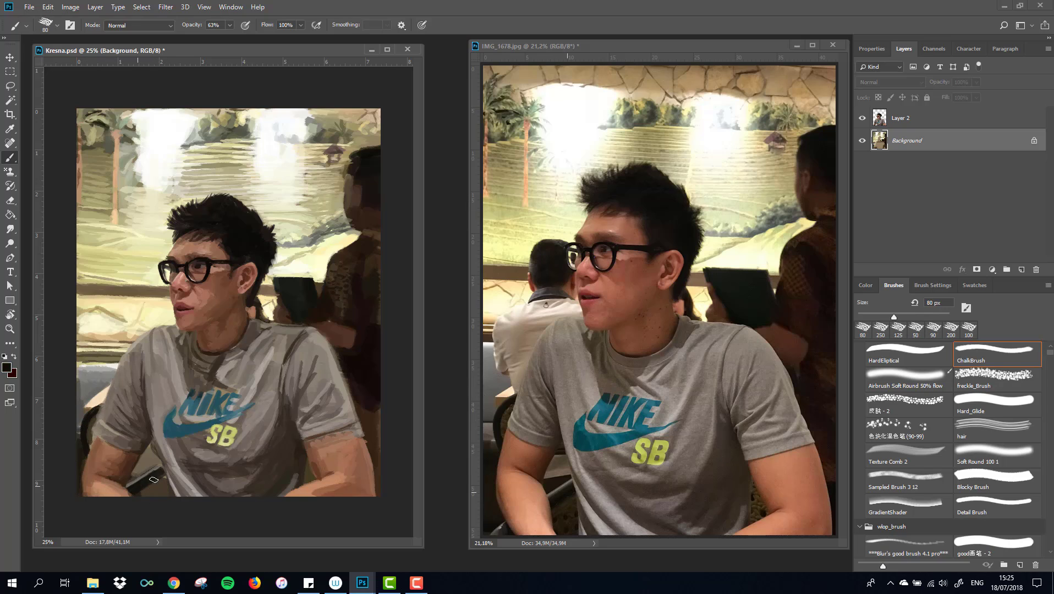
Set brush opacity to 48%, sample a dark brown, and select Layer 2.
{"action": "left_click", "coordinate": [80, 368], "text": "alt"}
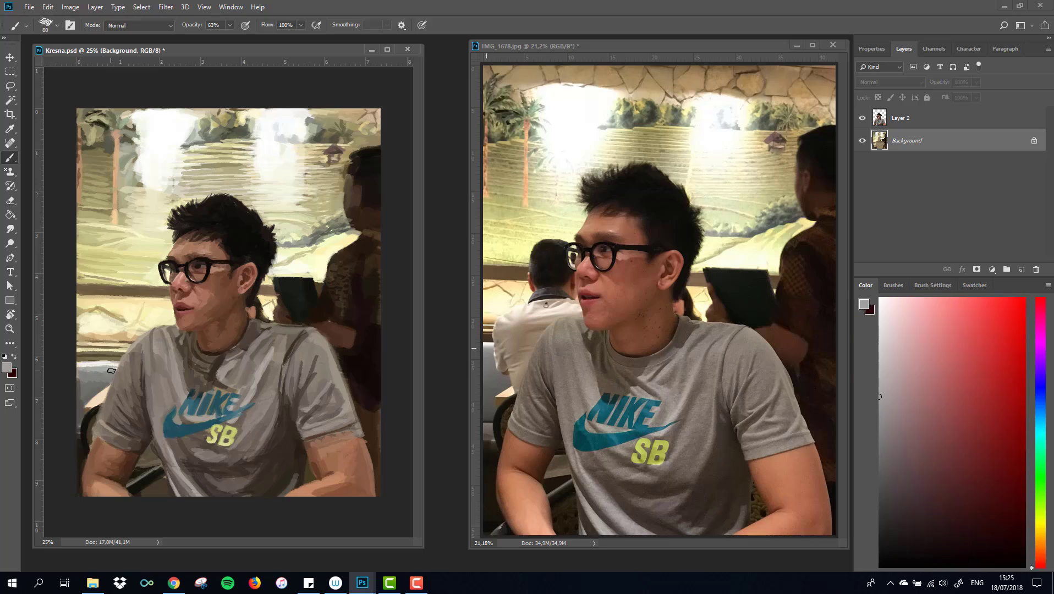
{"action": "key", "text": "4"}
{"action": "key", "text": "8"}
{"action": "left_click", "coordinate": [96, 394], "text": "alt"}
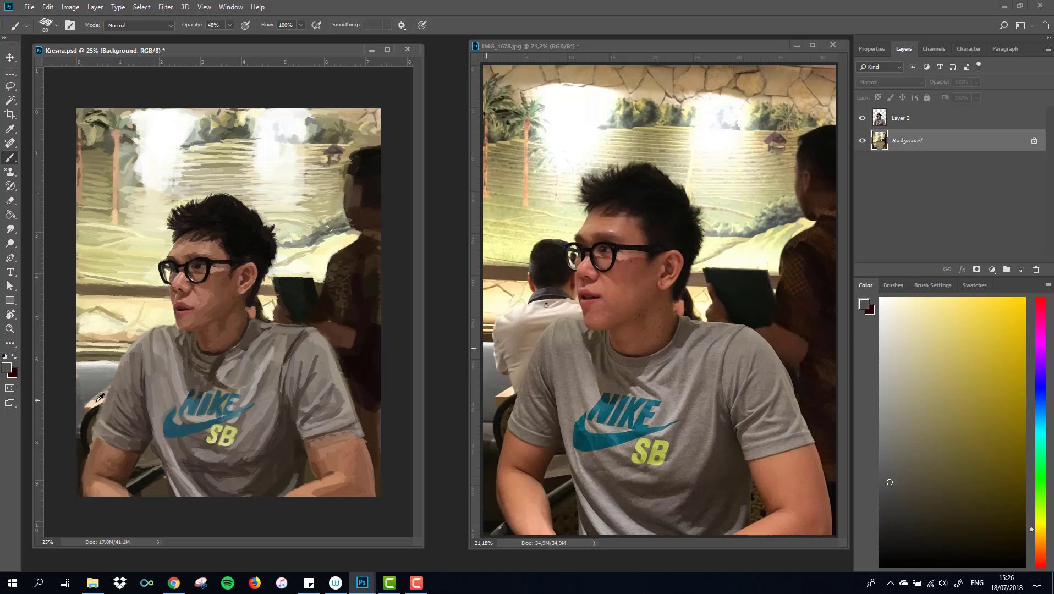
{"action": "left_click", "coordinate": [250, 314], "text": "alt"}
Return to the Brush on Layer 2 and sample dark and lighter brown skin tones.
{"action": "key", "text": "alt+bracketright"}
{"action": "key", "text": "e"}
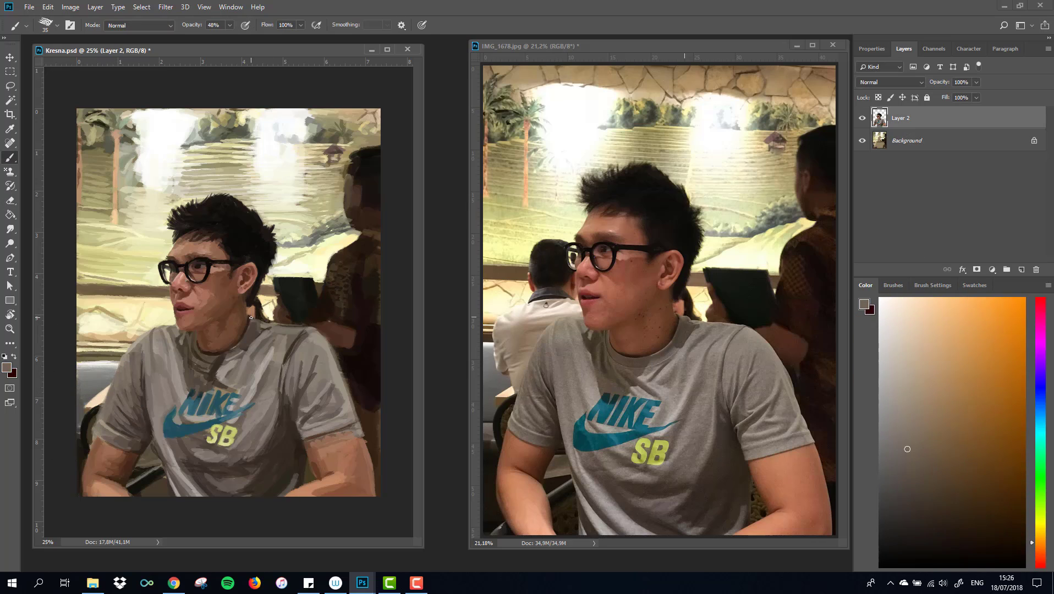
{"action": "key", "text": "b"}
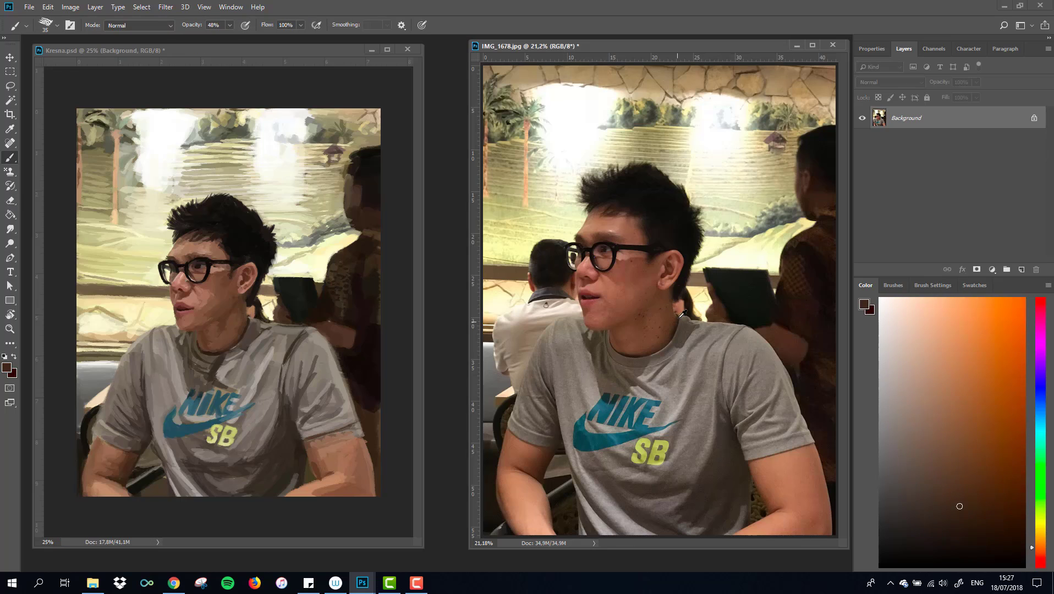
{"action": "left_click", "coordinate": [875, 132]}
{"action": "key", "text": "alt+bracketright"}
{"action": "left_click", "coordinate": [232, 350], "text": "alt"}
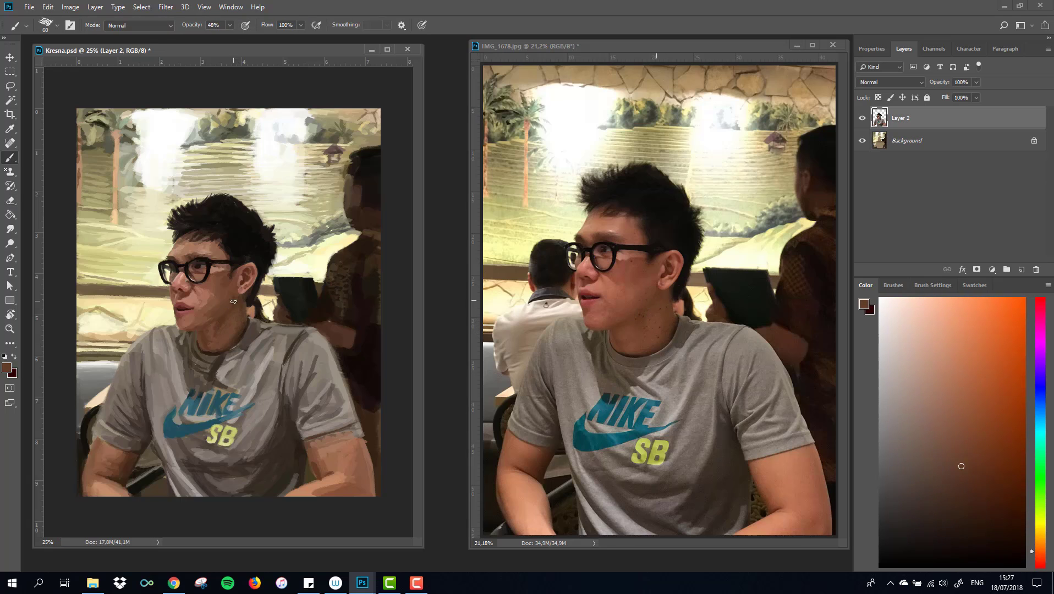
{"action": "left_click", "coordinate": [213, 304], "text": "alt"}
{"action": "left_click", "coordinate": [199, 328], "text": "alt"}
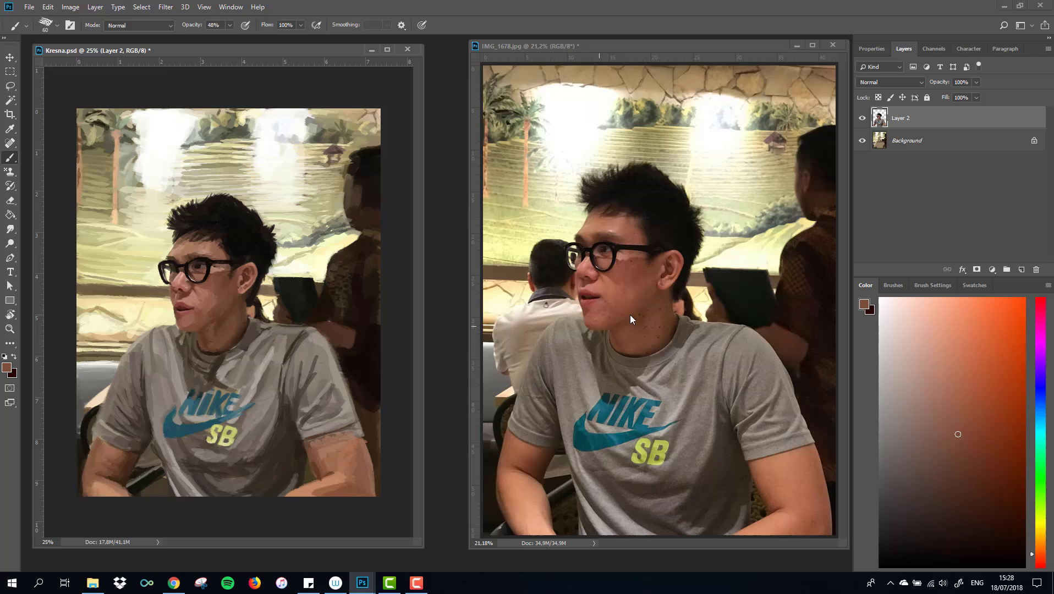
Zoom both the painting and reference photo in on the face.
{"action": "left_click", "coordinate": [182, 317], "text": "alt"}
{"action": "scroll", "coordinate": [183, 316], "scroll_direction": "up", "scroll_amount": 4}
{"action": "scroll", "coordinate": [598, 307], "scroll_direction": "up", "scroll_amount": 6}
Sample lighter and darker skin browns with a 15–30 px brush for the nose area.
{"action": "key", "text": "bracketleft"}
{"action": "key", "text": "bracketleft"}
{"action": "key", "text": "bracketleft"}
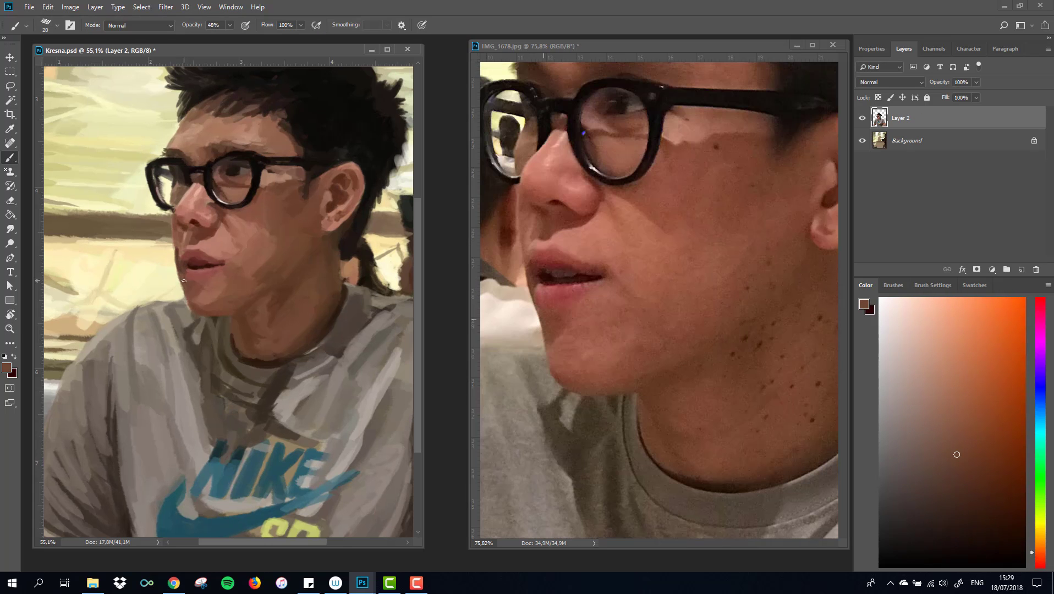
{"action": "left_click", "coordinate": [200, 311], "text": "alt"}
{"action": "key", "text": "bracketright"}
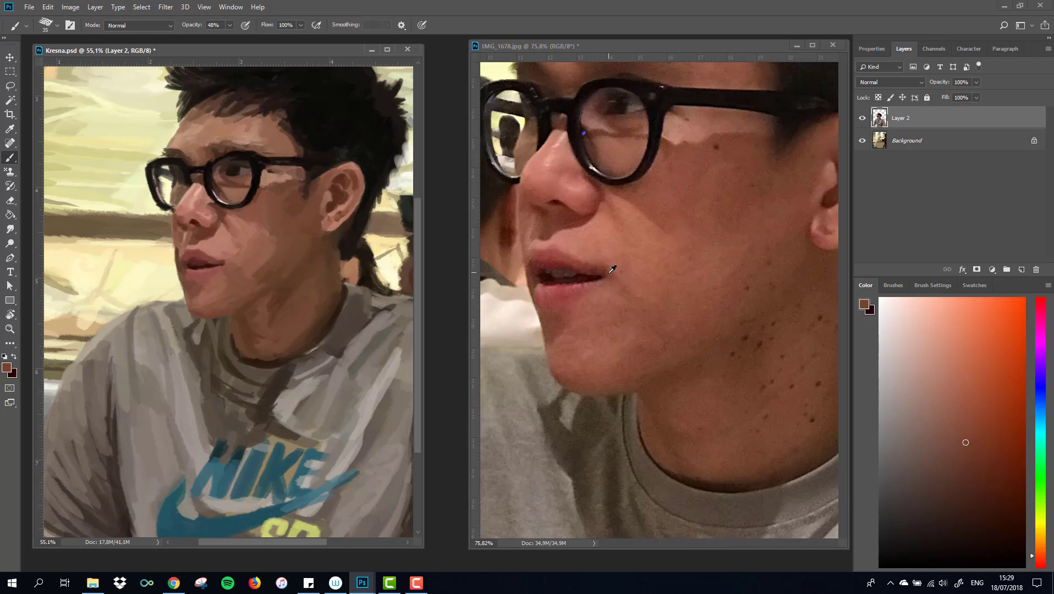
{"action": "left_click", "coordinate": [224, 267], "text": "alt"}
{"action": "key", "text": "bracketleft"}
{"action": "key", "text": "bracketleft"}
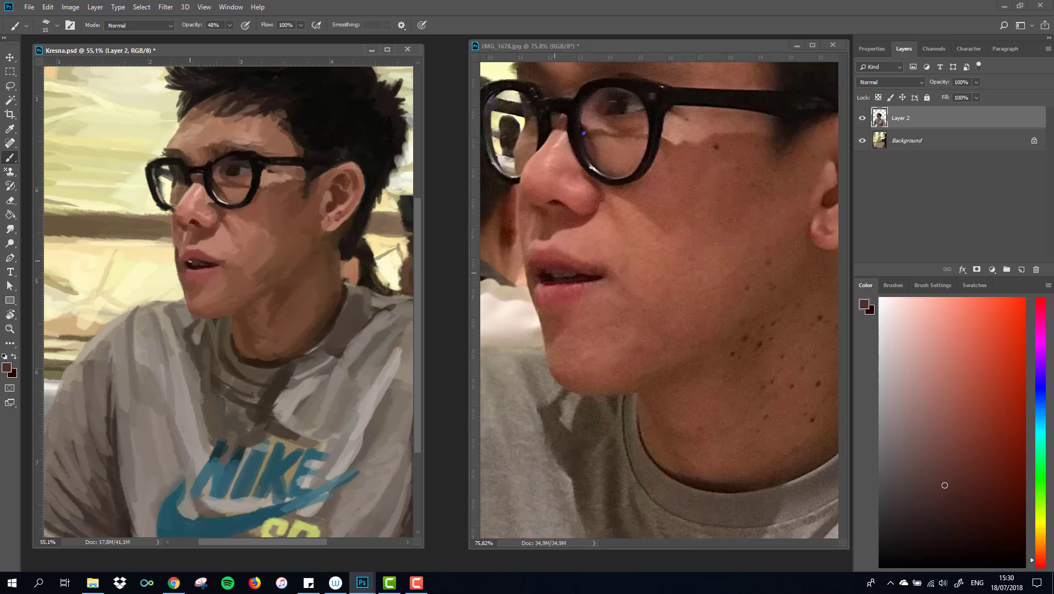
{"action": "left_click", "coordinate": [552, 260], "text": "alt"}
{"action": "key", "text": "bracketright"}
{"action": "key", "text": "bracketright"}
{"action": "left_click", "coordinate": [522, 250], "text": "alt"}
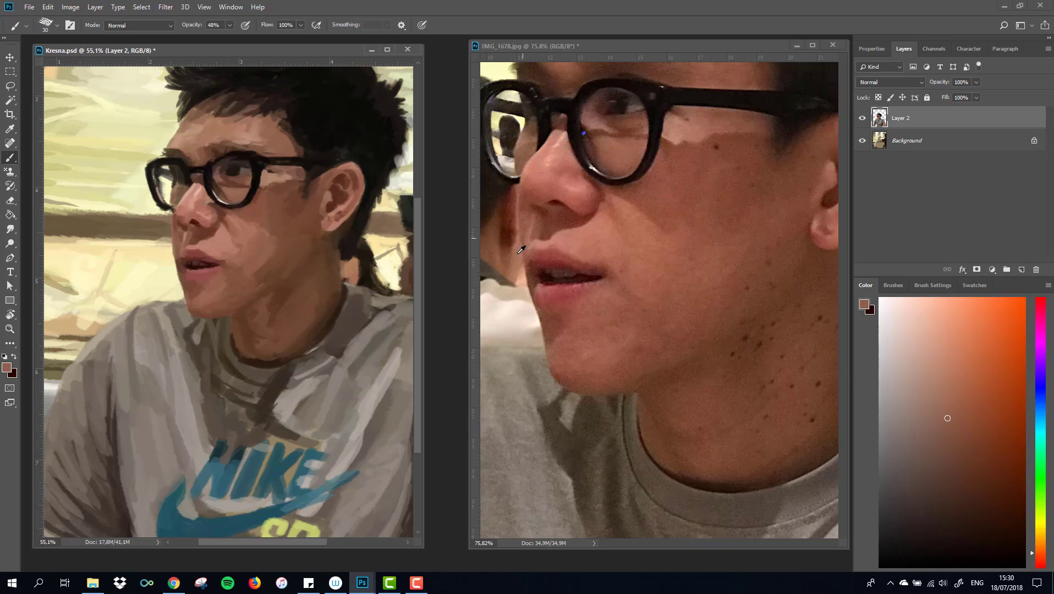
Paint the lips with light pink and red tones using a 10 px brush.
{"action": "key", "text": "bracketleft"}
{"action": "key", "text": "bracketleft"}
{"action": "left_click", "coordinate": [180, 235], "text": "alt"}
{"action": "left_click", "coordinate": [191, 257], "text": "alt"}
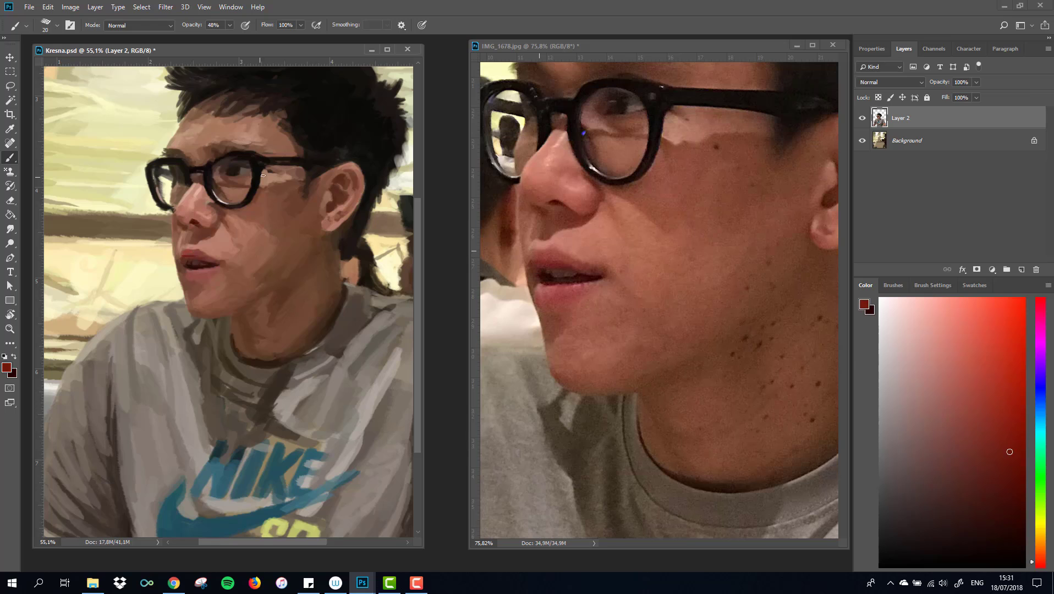
{"action": "left_click", "coordinate": [192, 252], "text": "alt"}
{"action": "left_click", "coordinate": [175, 265], "text": "alt"}
{"action": "left_click", "coordinate": [172, 251], "text": "alt"}
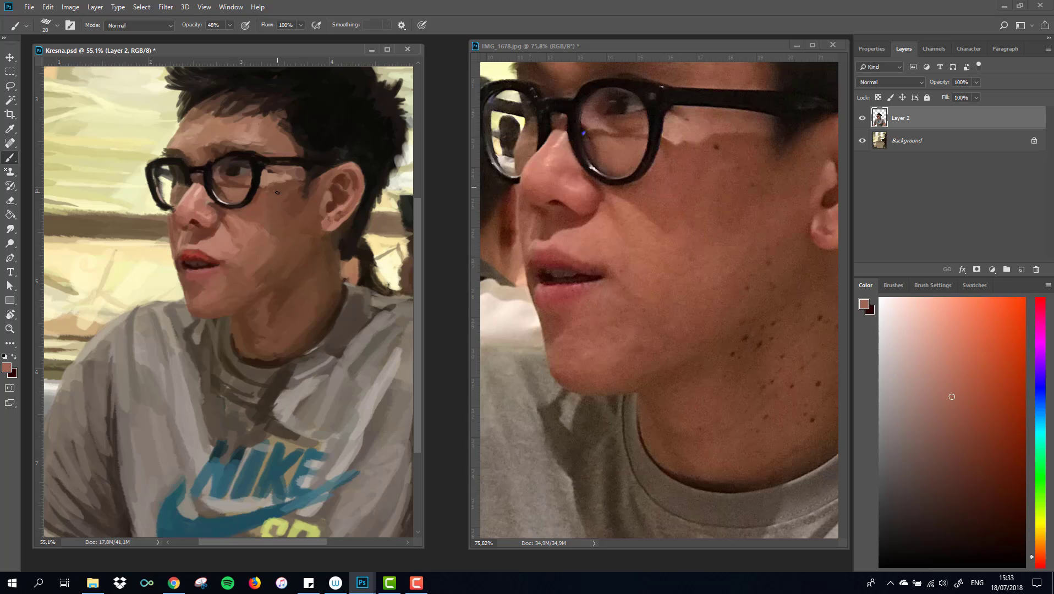
{"action": "left_click", "coordinate": [175, 211], "text": "alt"}
Sample near-black, yellow and reddish skin tones at 15–20 px, shifting the reference photo.
{"action": "key", "text": "bracketleft"}
{"action": "key", "text": "bracketright"}
{"action": "left_click", "coordinate": [189, 187], "text": "alt"}
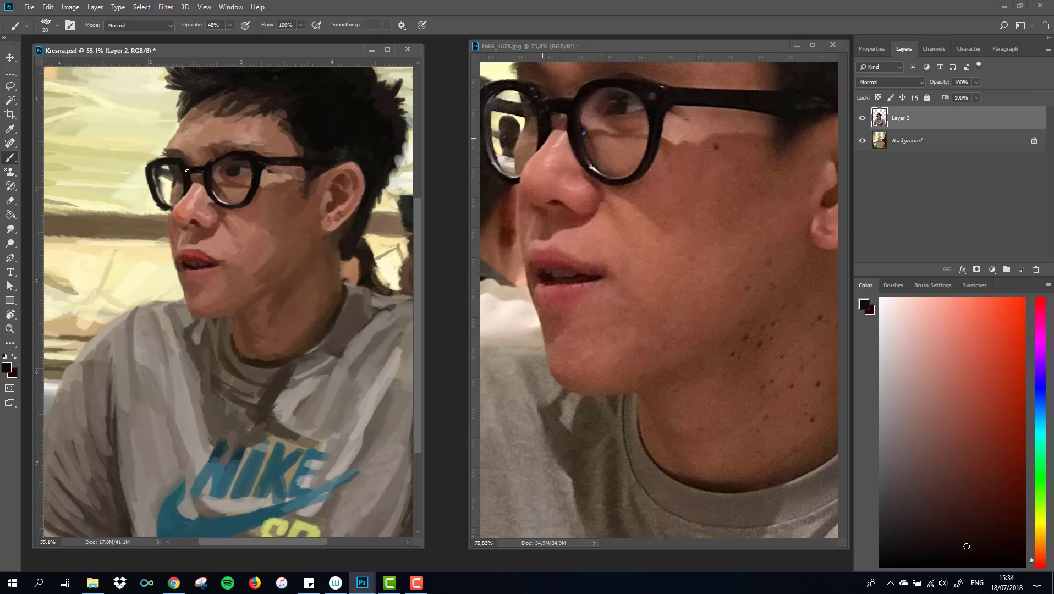
{"action": "left_click", "coordinate": [511, 91], "text": "alt"}
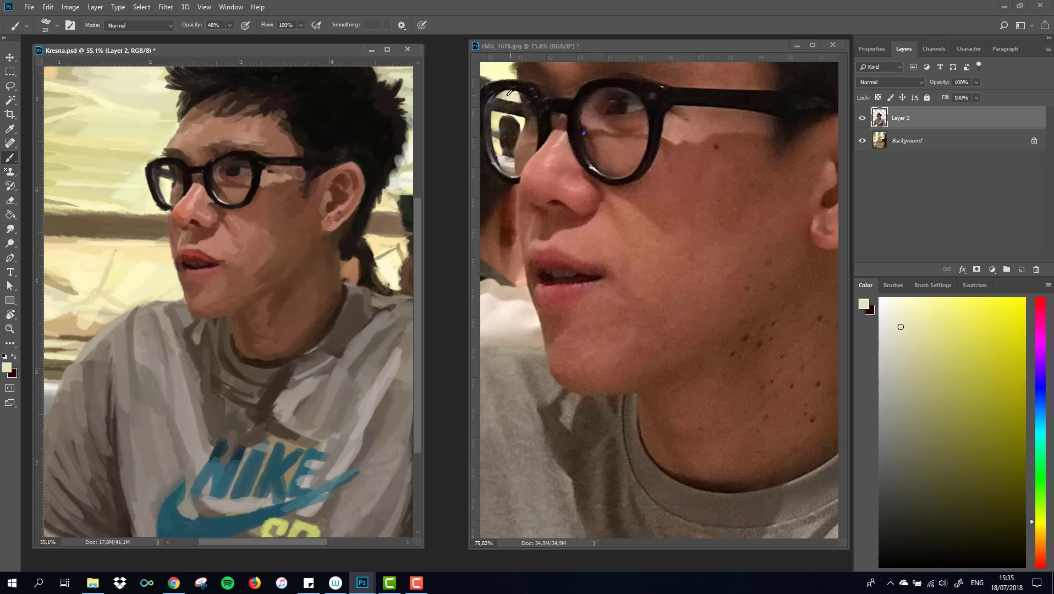
{"action": "left_click", "coordinate": [159, 172], "text": "alt"}
{"action": "left_click", "coordinate": [489, 88], "text": "alt"}
{"action": "left_click_drag", "start_coordinate": [489, 88], "coordinate": [532, 89]}
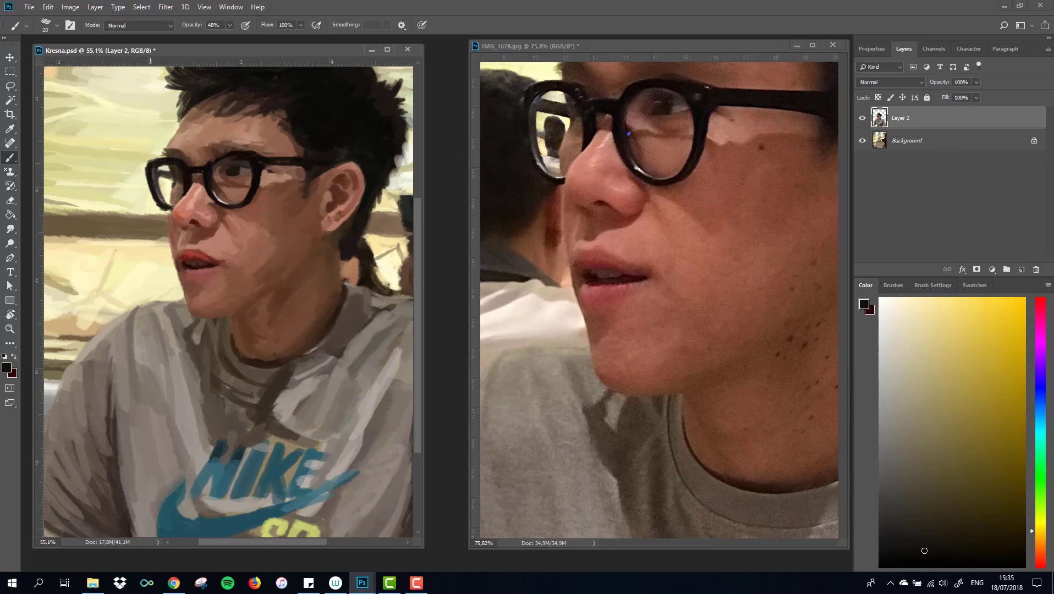
{"action": "left_click", "coordinate": [161, 195], "text": "alt"}
Refine the face shading with sampled pinkish, orange-brown and reddish lip tones.
{"action": "scroll", "coordinate": [204, 241], "scroll_direction": "down", "scroll_amount": 2}
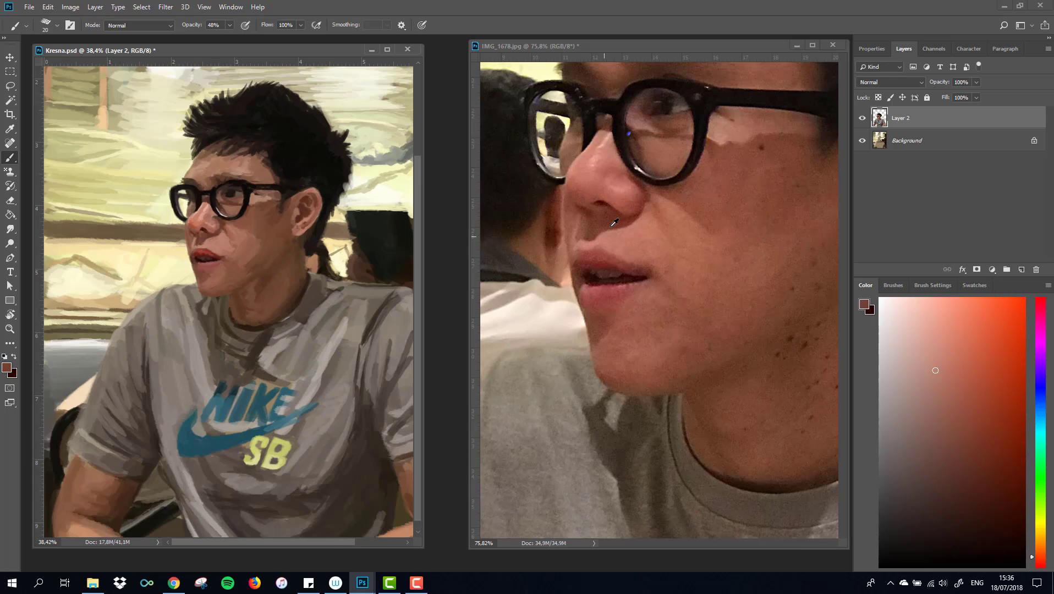
{"action": "left_click", "coordinate": [210, 202], "text": "alt"}
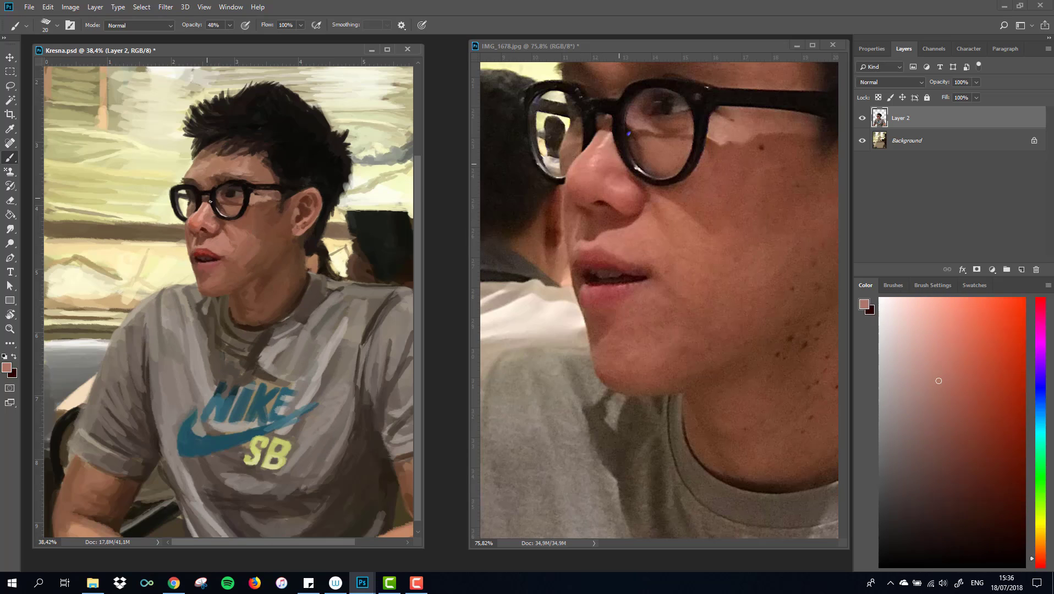
{"action": "left_click", "coordinate": [613, 136], "text": "alt"}
{"action": "left_click", "coordinate": [532, 100], "text": "alt"}
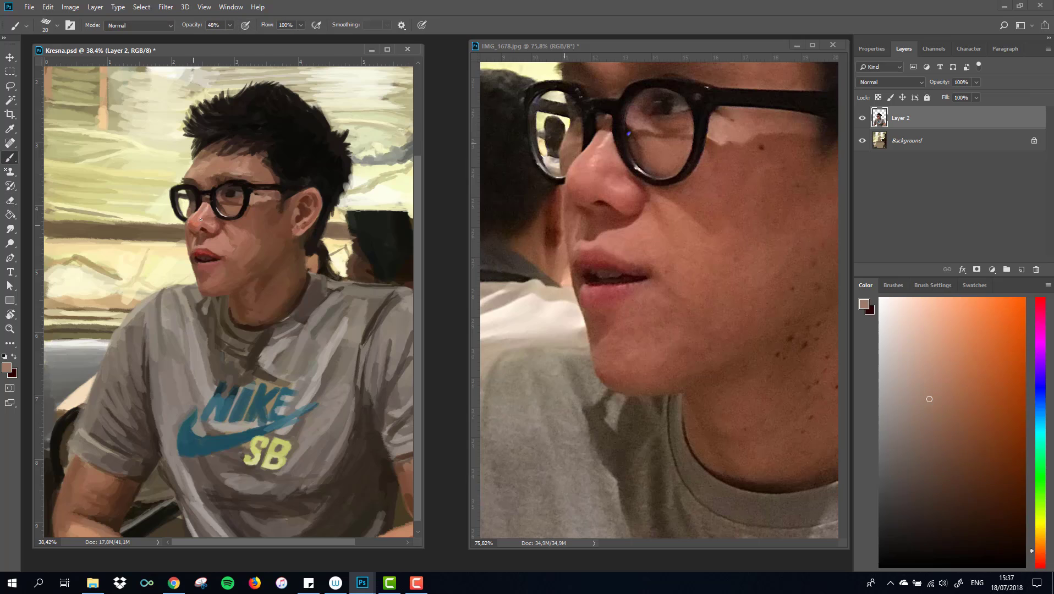
{"action": "left_click", "coordinate": [188, 206], "text": "alt"}
{"action": "left_click", "coordinate": [179, 209], "text": "alt"}
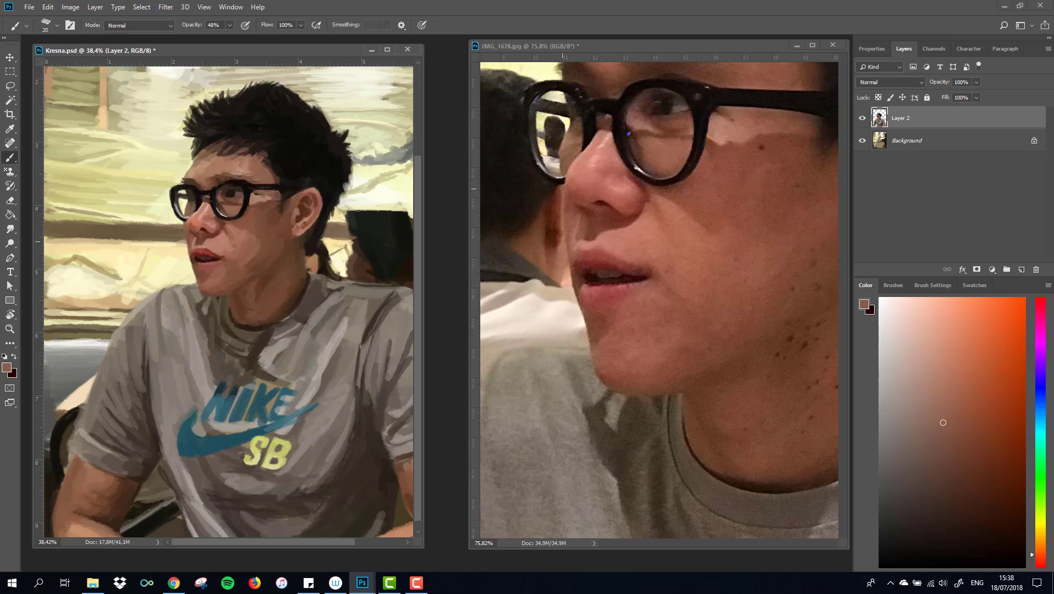
{"action": "left_click", "coordinate": [612, 272], "text": "alt"}
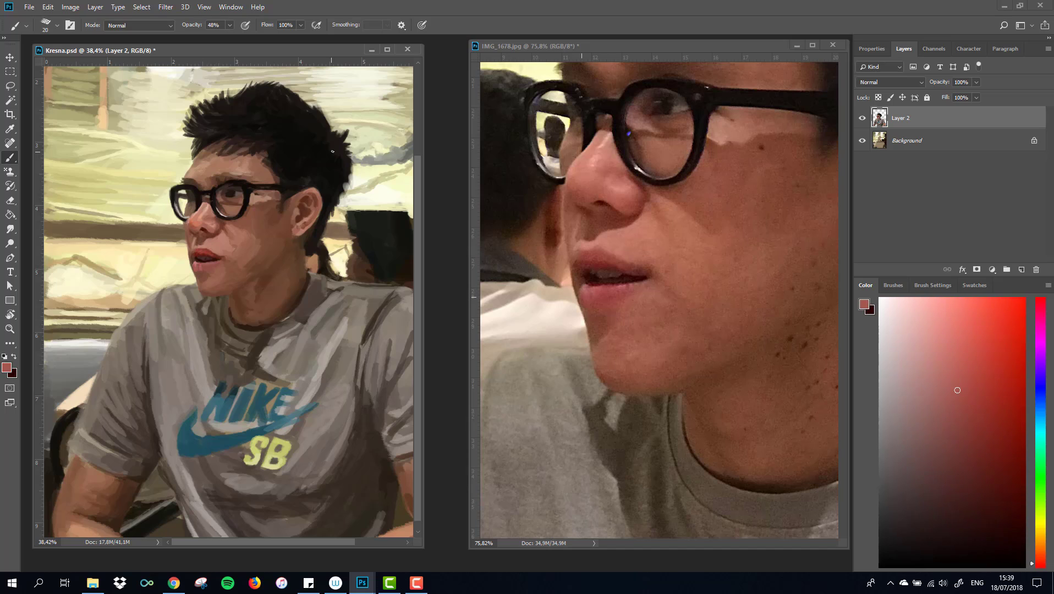
{"action": "left_click", "coordinate": [608, 357], "text": "alt"}
Sample a lighter pinkish-brown with a 40 px brush, then magnify the face.
{"action": "key", "text": "bracketright"}
{"action": "key", "text": "bracketright"}
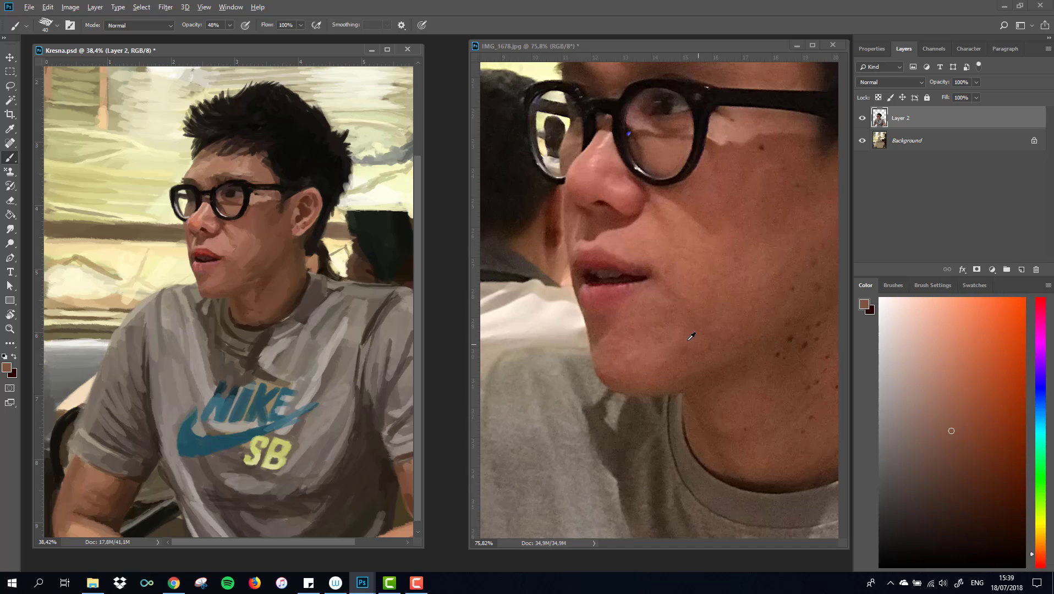
{"action": "left_click", "coordinate": [314, 225], "text": "alt"}
{"action": "scroll", "coordinate": [268, 226], "scroll_direction": "up", "scroll_amount": 5}
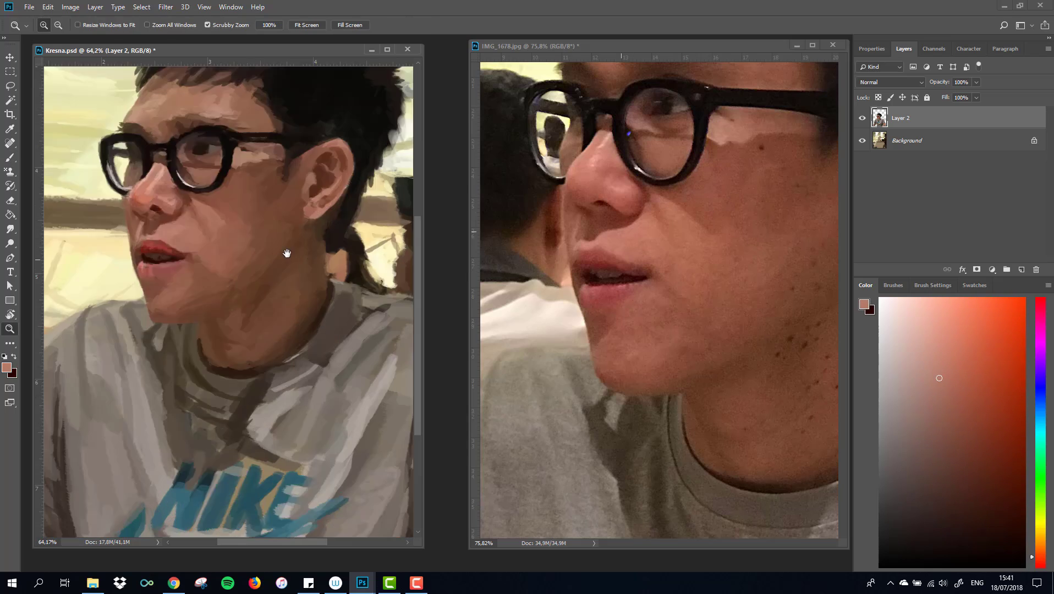
{"action": "key", "text": "bracketleft"}
{"action": "key", "text": "bracketleft"}
{"action": "key", "text": "bracketleft"}
{"action": "left_click", "coordinate": [354, 281], "text": "alt"}
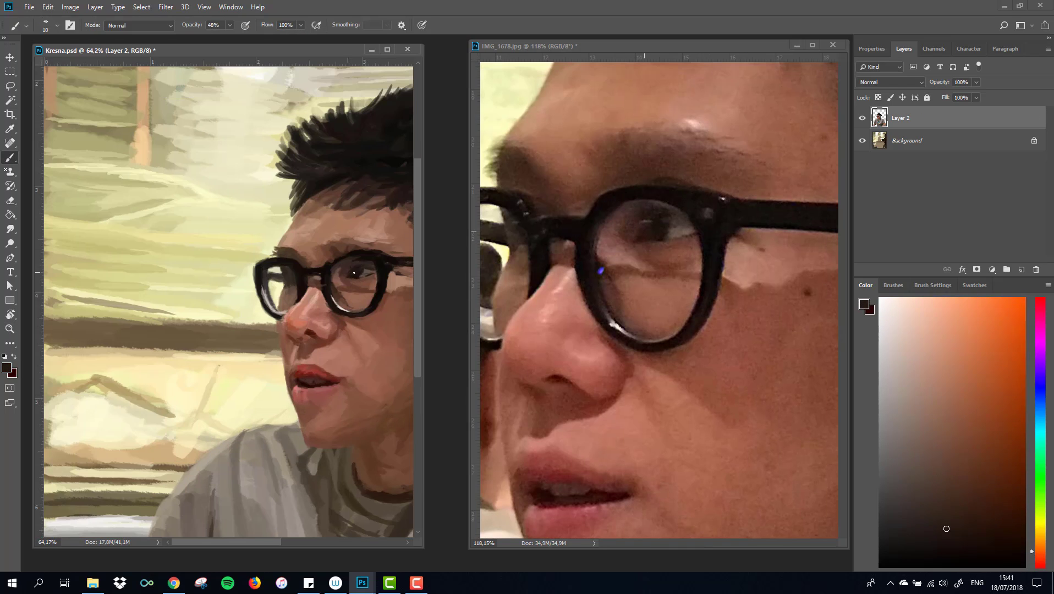
Paint soft greyish-pink skin tone on the nose with a 30 px brush.
{"action": "left_click", "coordinate": [354, 259], "text": "alt"}
{"action": "key", "text": "bracketright"}
{"action": "key", "text": "bracketright"}
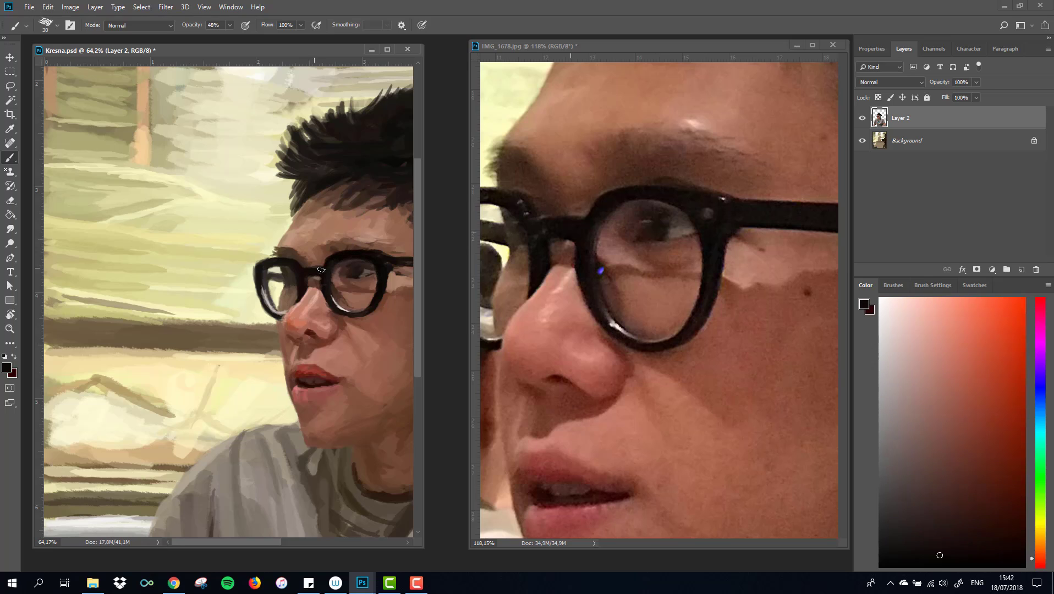
{"action": "left_click", "coordinate": [575, 183], "text": "alt"}
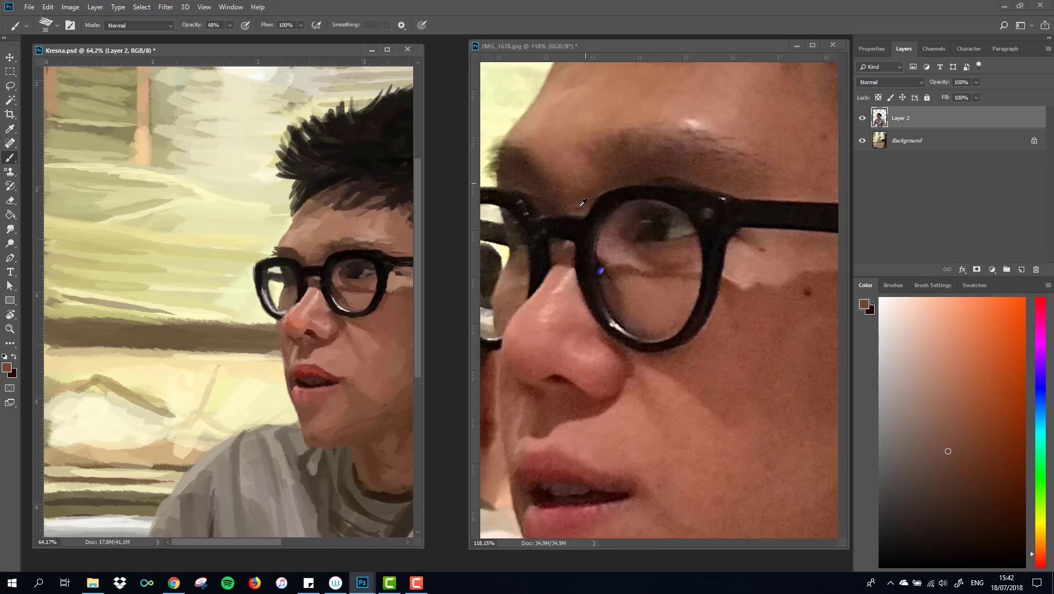
{"action": "left_click", "coordinate": [318, 287], "text": "alt"}
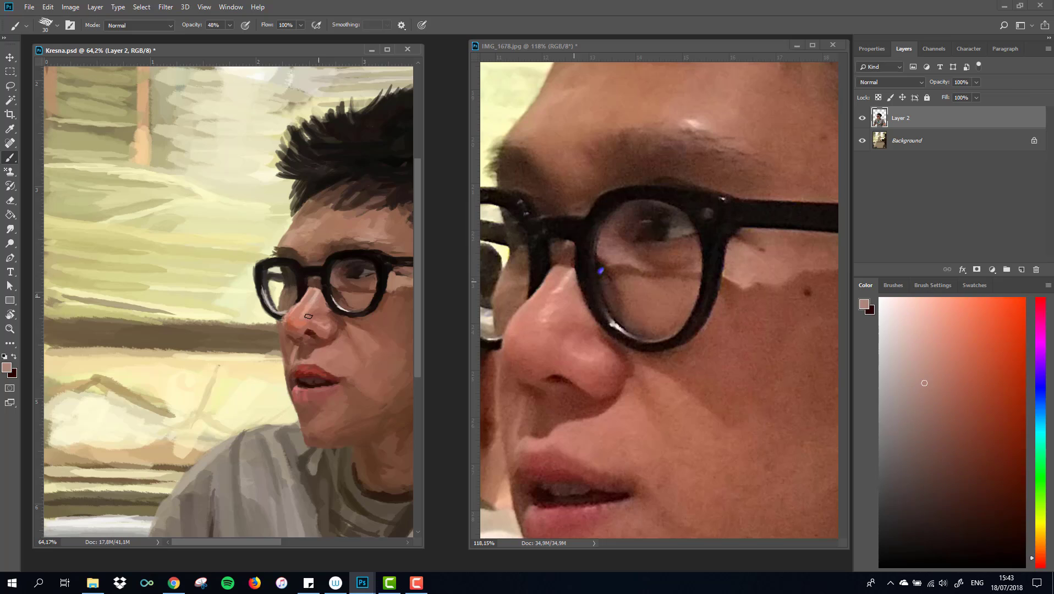
{"action": "key", "text": "bracketright"}
{"action": "key", "text": "bracketright"}
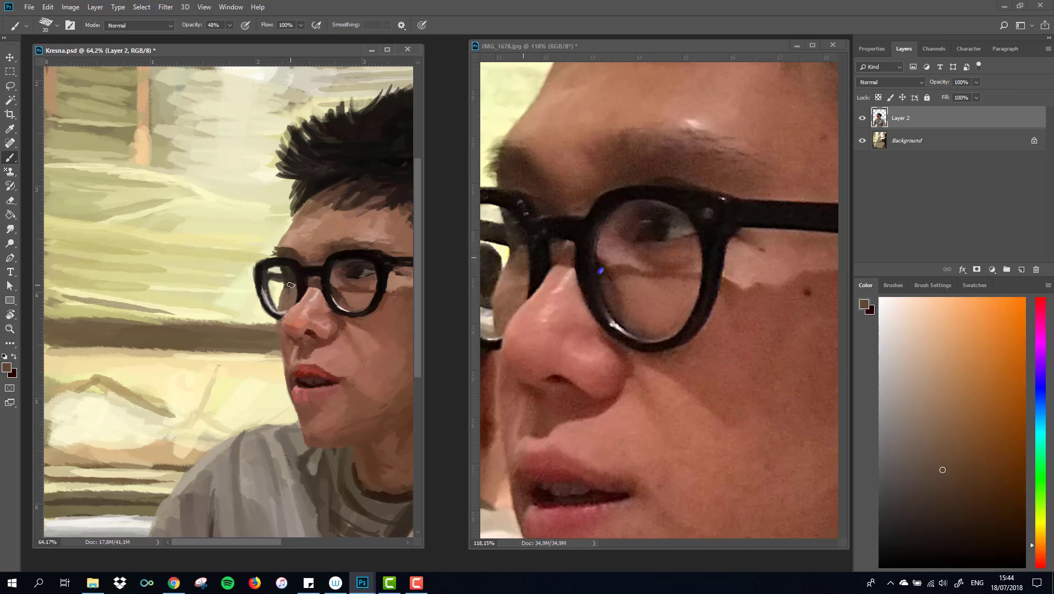
{"action": "left_click", "coordinate": [293, 295], "text": "alt"}
Resample nose and mouth skin colours for blending, then save the painting.
{"action": "left_click", "coordinate": [292, 317], "text": "alt"}
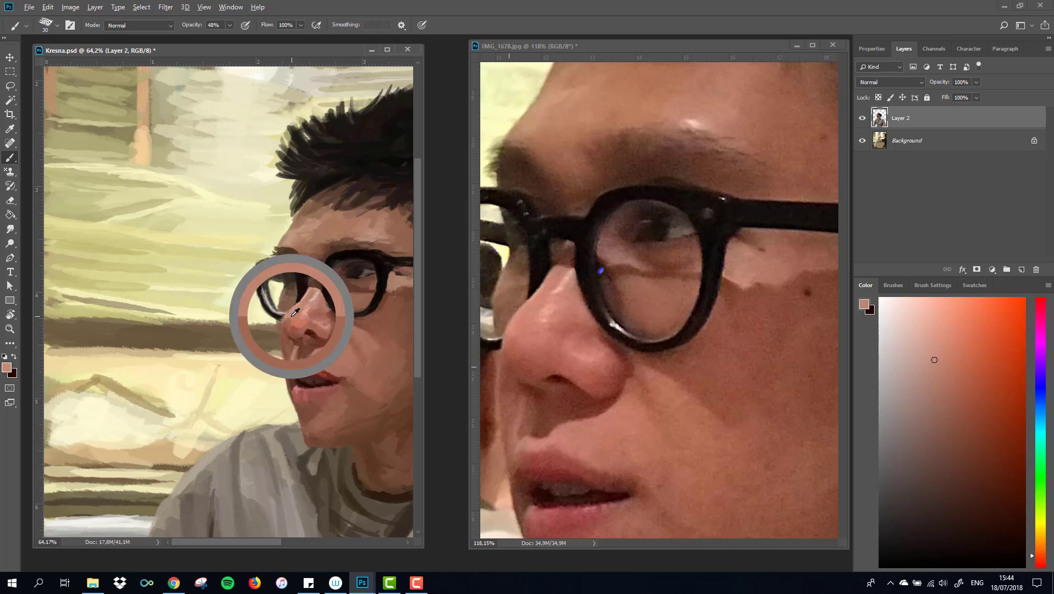
{"action": "scroll", "coordinate": [209, 211], "scroll_direction": "down", "scroll_amount": 2}
{"action": "left_click", "coordinate": [210, 212], "text": "alt"}
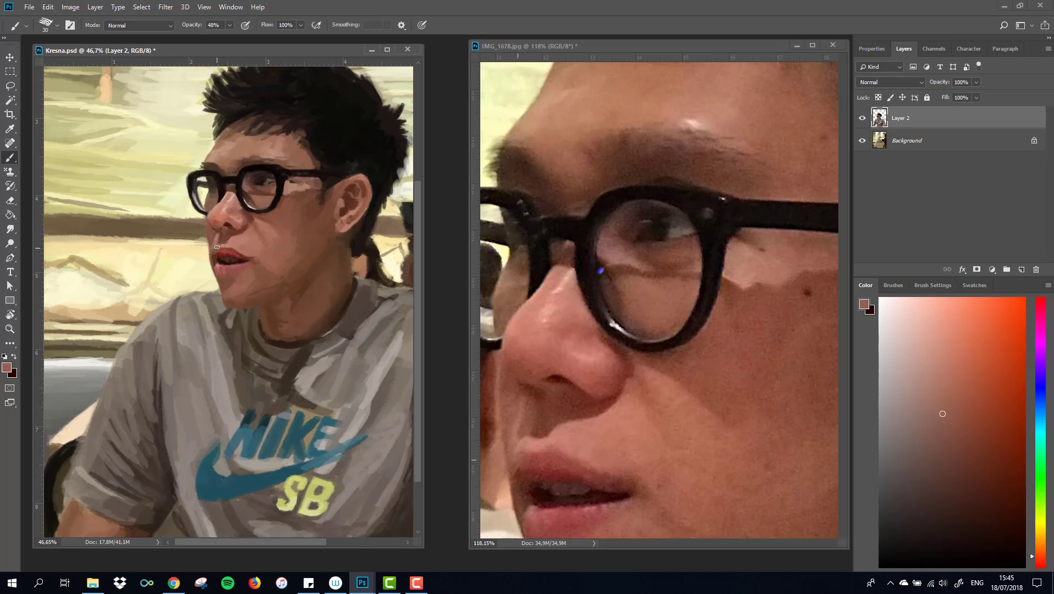
{"action": "left_click", "coordinate": [223, 265], "text": "alt"}
{"action": "scroll", "coordinate": [674, 258], "scroll_direction": "down", "scroll_amount": 5}
{"action": "left_click", "coordinate": [674, 257], "text": "alt"}
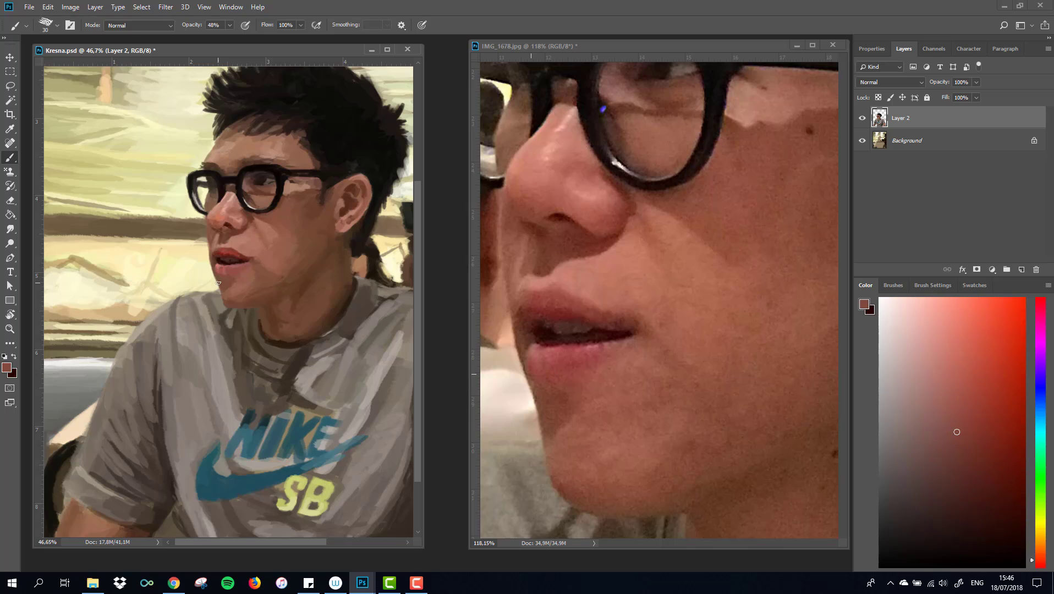
{"action": "scroll", "coordinate": [231, 286], "scroll_direction": "up", "scroll_amount": 2}
{"action": "key", "text": "ctrl+s"}
Paint dark strokes in the eye behind the lens using the photo's eye colour.
{"action": "scroll", "coordinate": [674, 258], "scroll_direction": "up", "scroll_amount": 3}
{"action": "key", "text": "b"}
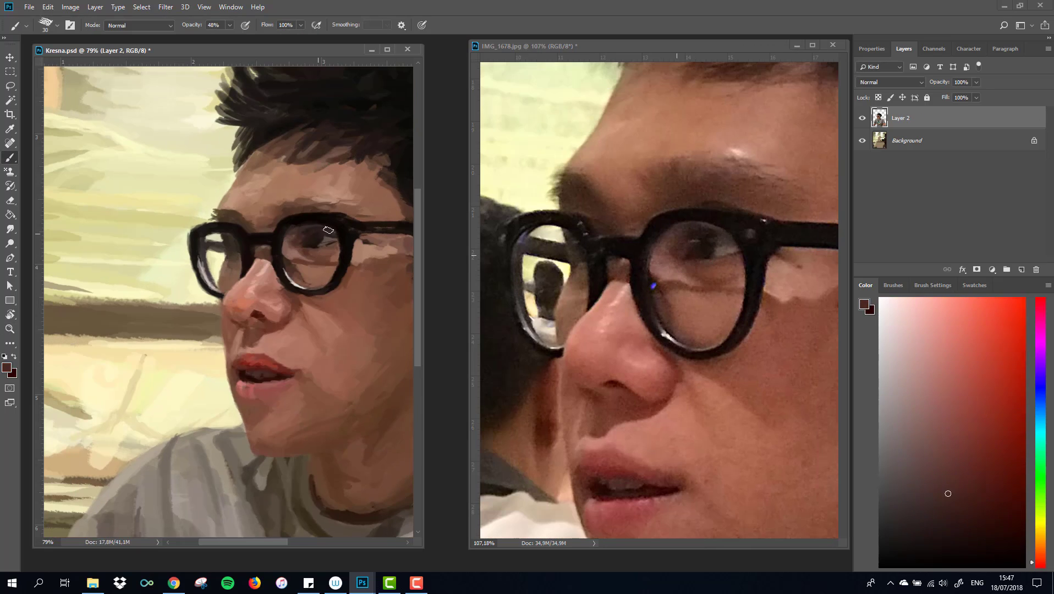
{"action": "left_click", "coordinate": [387, 220], "text": "alt"}
{"action": "left_click", "coordinate": [718, 238], "text": "alt"}
{"action": "key", "text": "bracketright"}
{"action": "key", "text": "bracketright"}
{"action": "left_click", "coordinate": [318, 241], "text": "alt"}
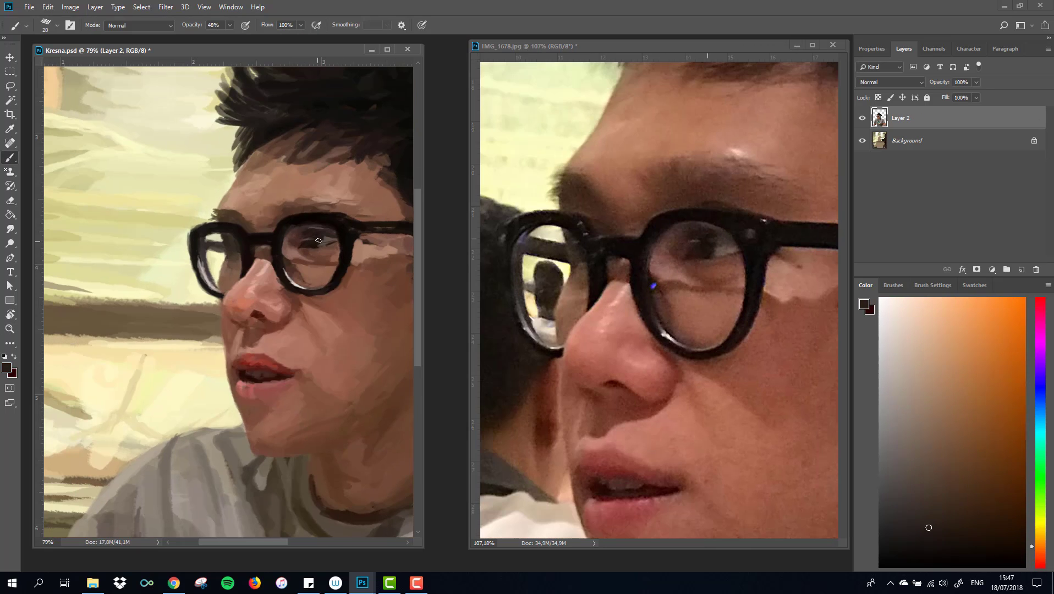
Sample dark brown, near-black and grey-beige tones for eye detail and the lens rim.
{"action": "left_click", "coordinate": [332, 237], "text": "alt"}
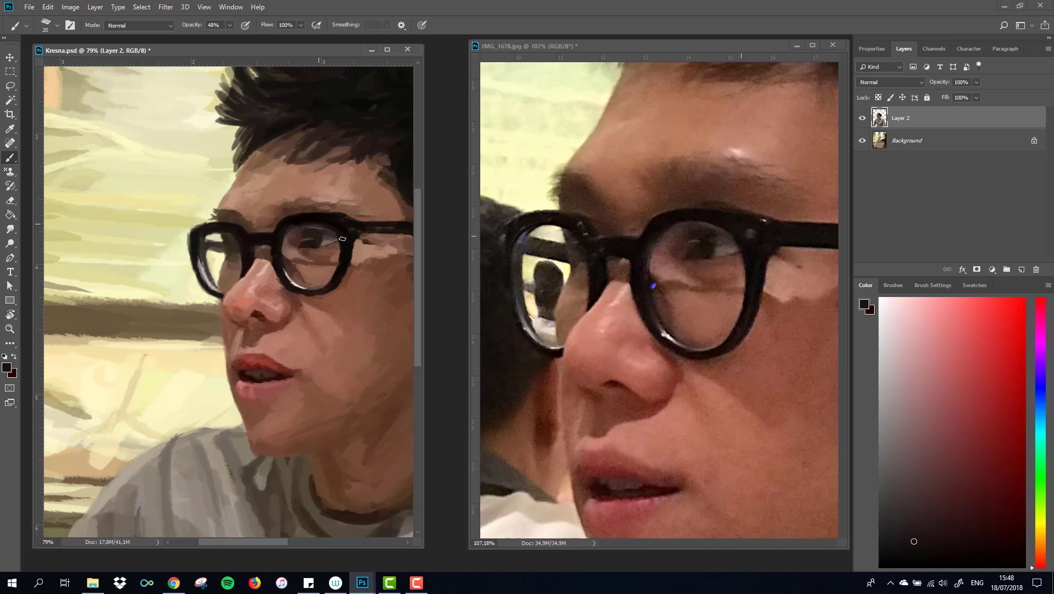
{"action": "key", "text": "bracketleft"}
{"action": "key", "text": "bracketleft"}
{"action": "key", "text": "bracketleft"}
{"action": "left_click", "coordinate": [692, 222], "text": "alt"}
{"action": "key", "text": "bracketright"}
{"action": "key", "text": "bracketright"}
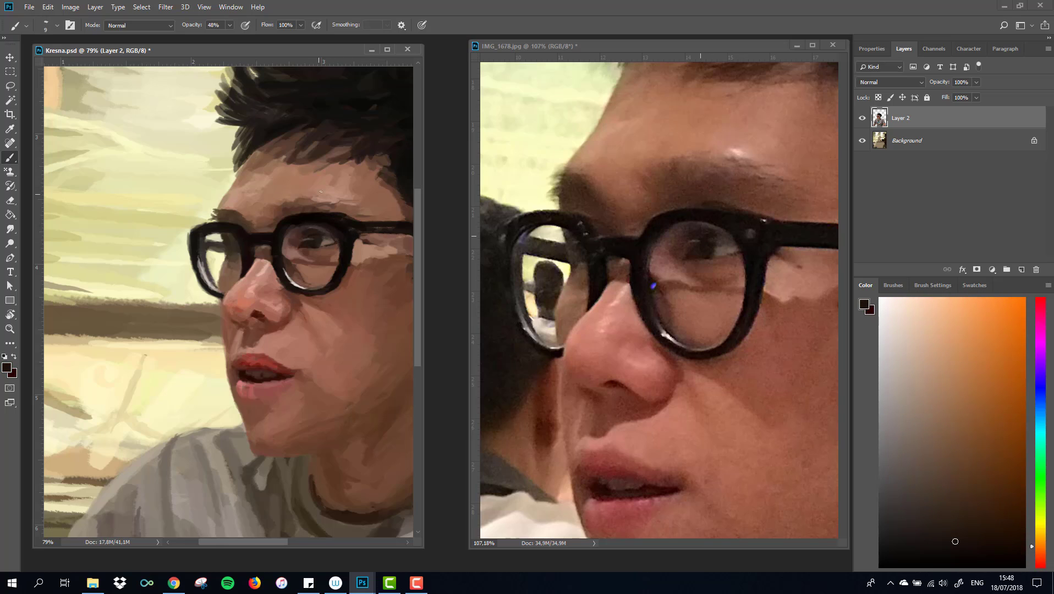
{"action": "left_click", "coordinate": [317, 228], "text": "alt"}
Paint fine eye detail inside the lens with a smaller brush.
{"action": "mouse_move", "coordinate": [317, 229]}
{"action": "left_mouse_down"}
{"action": "mouse_move", "coordinate": [264, 271]}
{"action": "mouse_move", "coordinate": [291, 272]}
{"action": "left_mouse_up"}
{"action": "left_click", "coordinate": [258, 270], "text": "alt"}
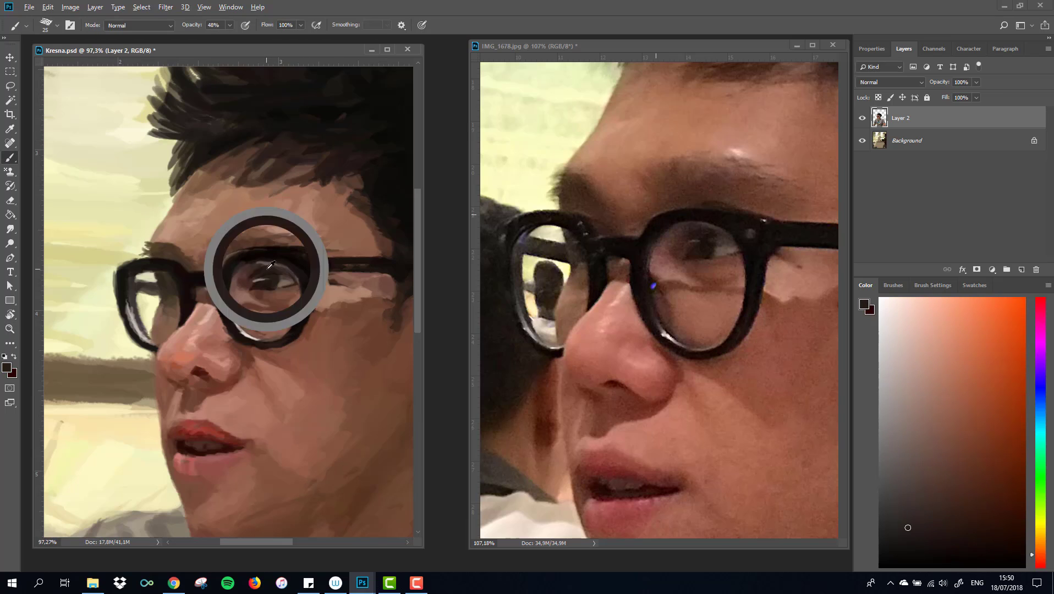
{"action": "key", "text": "bracketleft"}
{"action": "left_click", "coordinate": [286, 330], "text": "alt"}
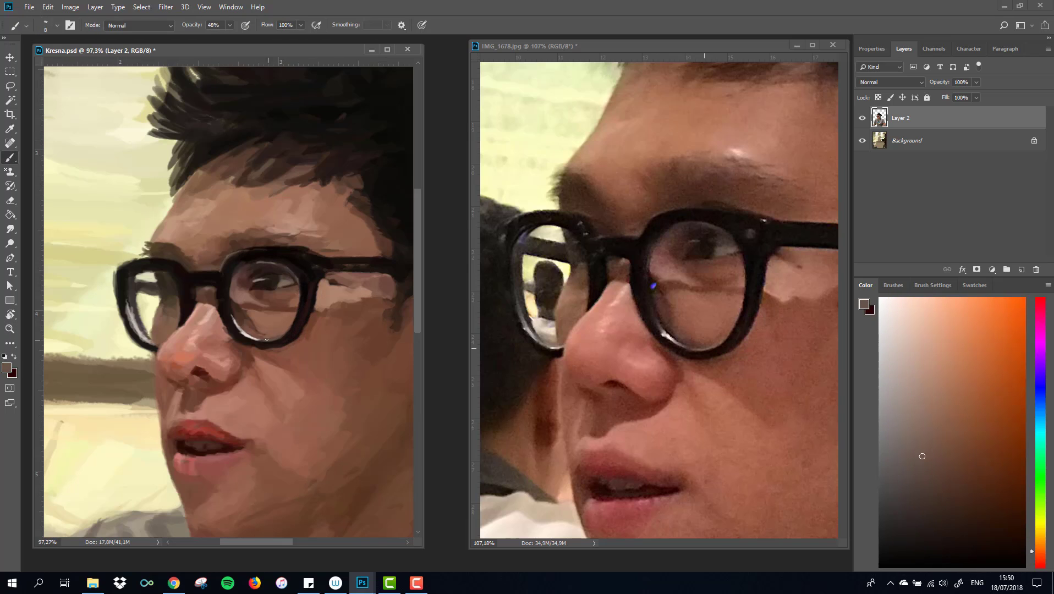
{"action": "left_click", "coordinate": [258, 344], "text": "alt"}
{"action": "left_click", "coordinate": [227, 331], "text": "alt"}
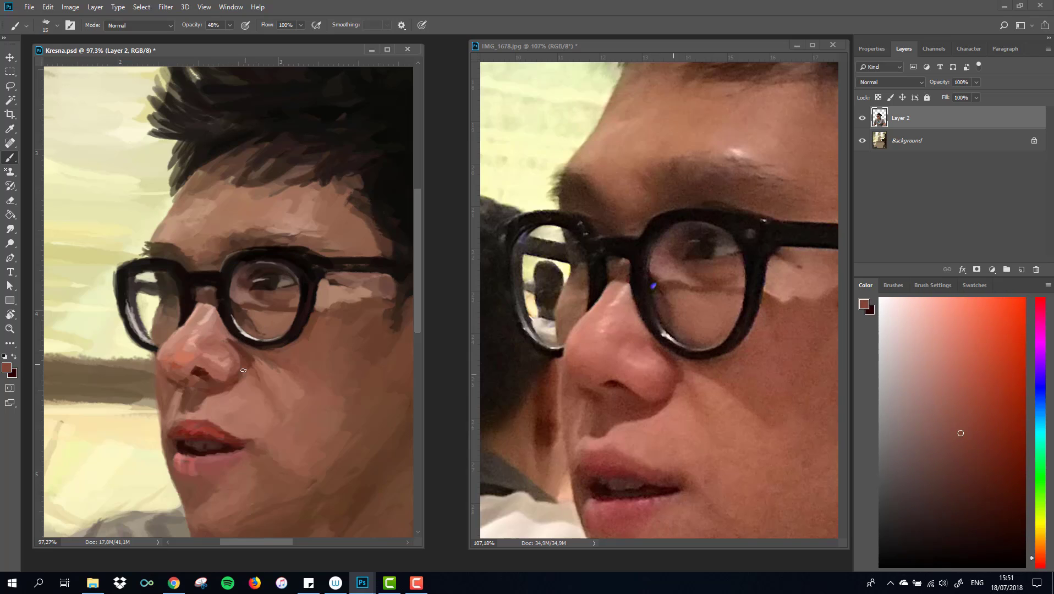
Sample the lens reflection colour and add dark strokes along the left lens rim.
{"action": "left_click_drag", "start_coordinate": [322, 390], "coordinate": [280, 388]}
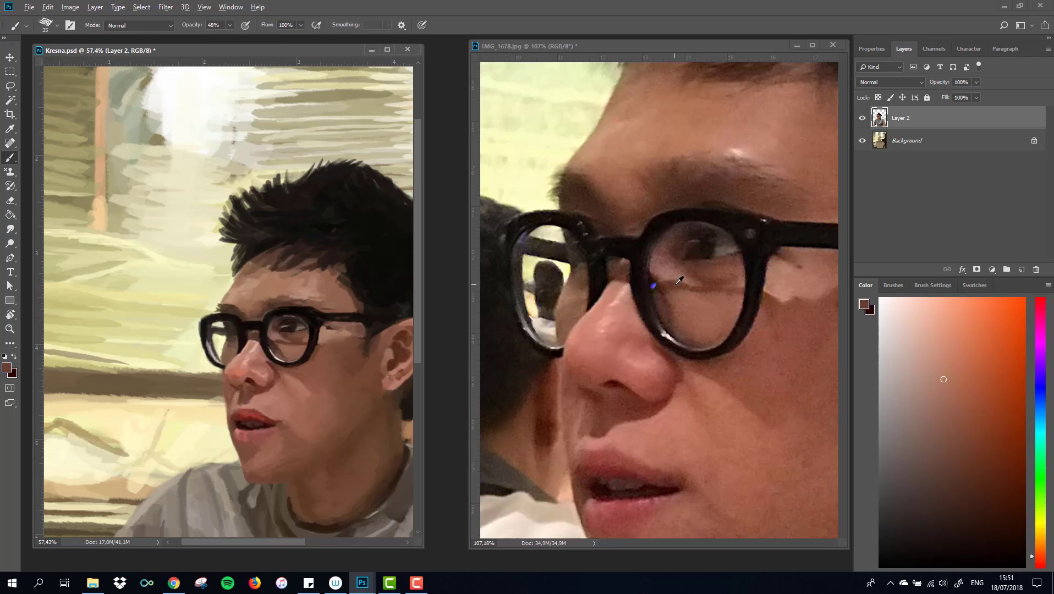
{"action": "left_click", "coordinate": [269, 343], "text": "alt"}
{"action": "left_click_drag", "start_coordinate": [218, 286], "coordinate": [234, 287]}
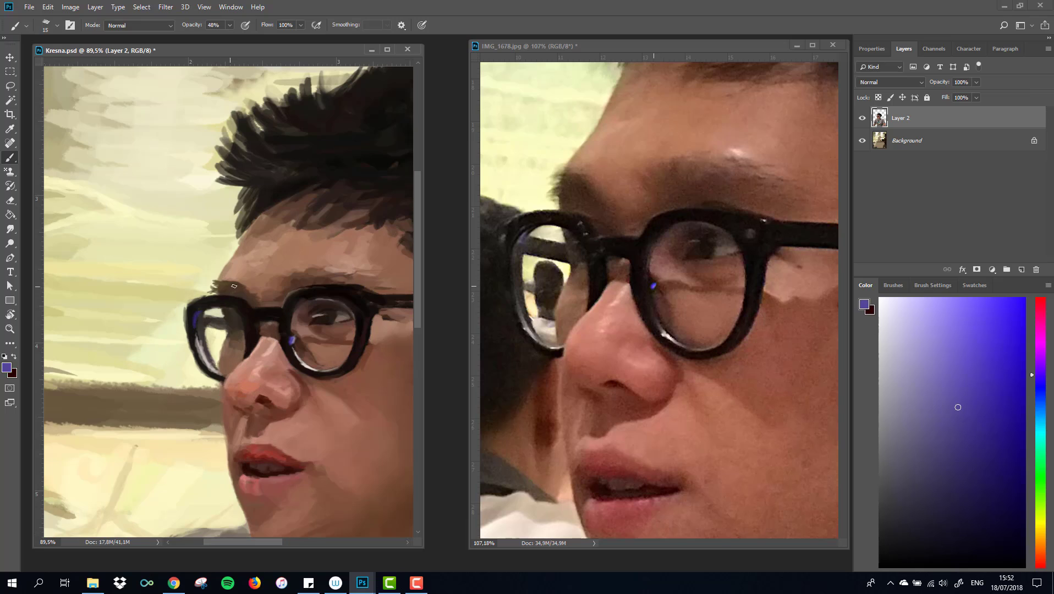
{"action": "left_click", "coordinate": [205, 314], "text": "alt"}
{"action": "left_click_drag", "start_coordinate": [201, 338], "coordinate": [209, 366]}
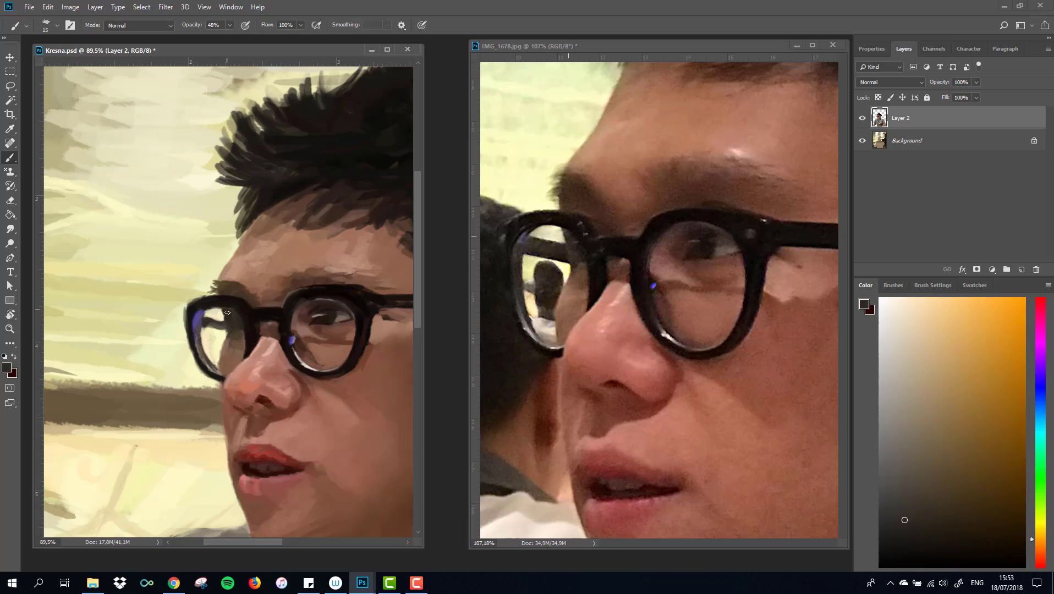
{"action": "left_click", "coordinate": [256, 324], "text": "alt"}
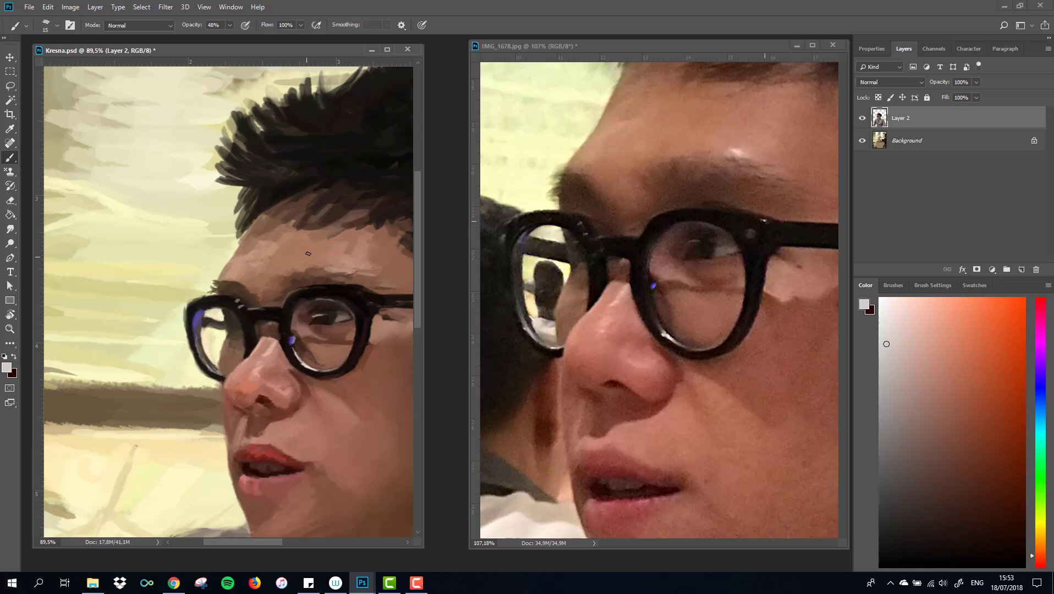
Darken the glasses rim strokes and resample pinkish skin near the nose.
{"action": "left_click", "coordinate": [224, 375], "text": "alt"}
{"action": "left_click_drag", "start_coordinate": [210, 371], "coordinate": [190, 297]}
{"action": "scroll", "coordinate": [227, 365], "scroll_direction": "up", "scroll_amount": 2}
{"action": "left_click", "coordinate": [227, 365], "text": "alt"}
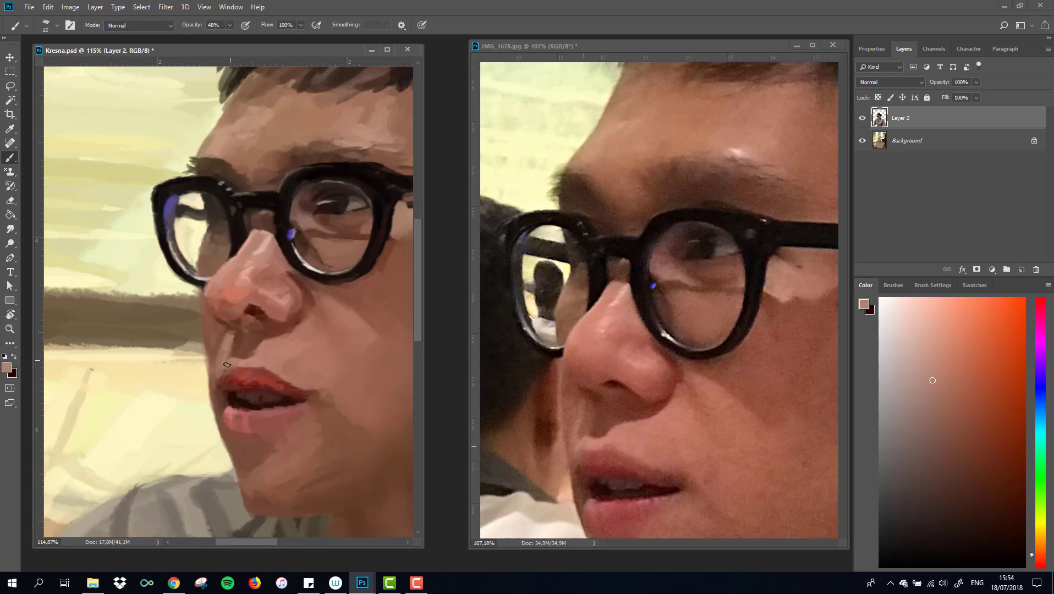
{"action": "left_click", "coordinate": [212, 323], "text": "alt"}
{"action": "scroll", "coordinate": [213, 324], "scroll_direction": "down", "scroll_amount": 5}
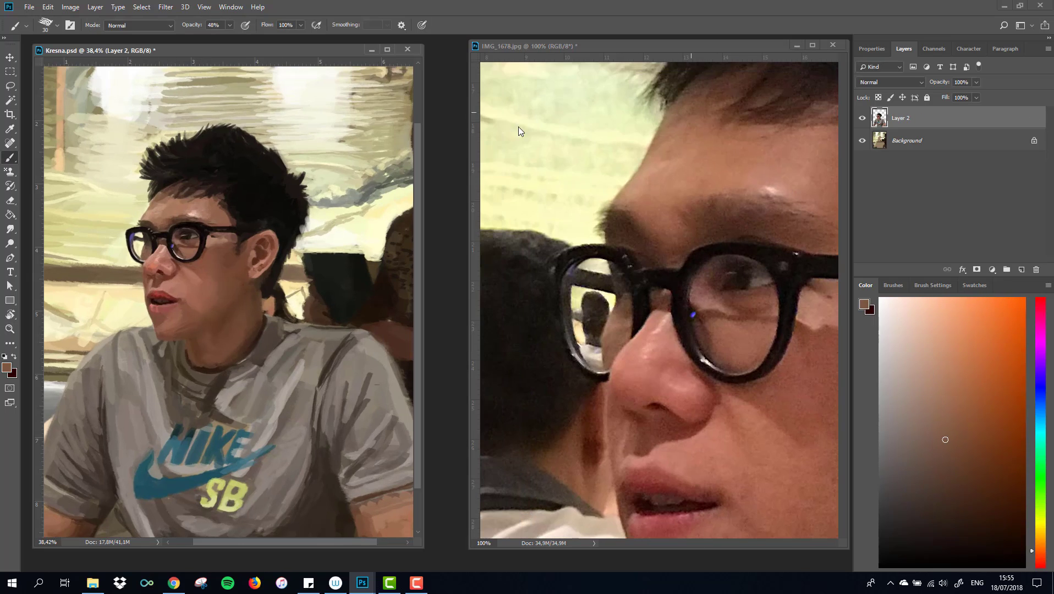
Sample lighter skin browns for the cheek.
{"action": "left_click", "coordinate": [521, 132], "text": "alt"}
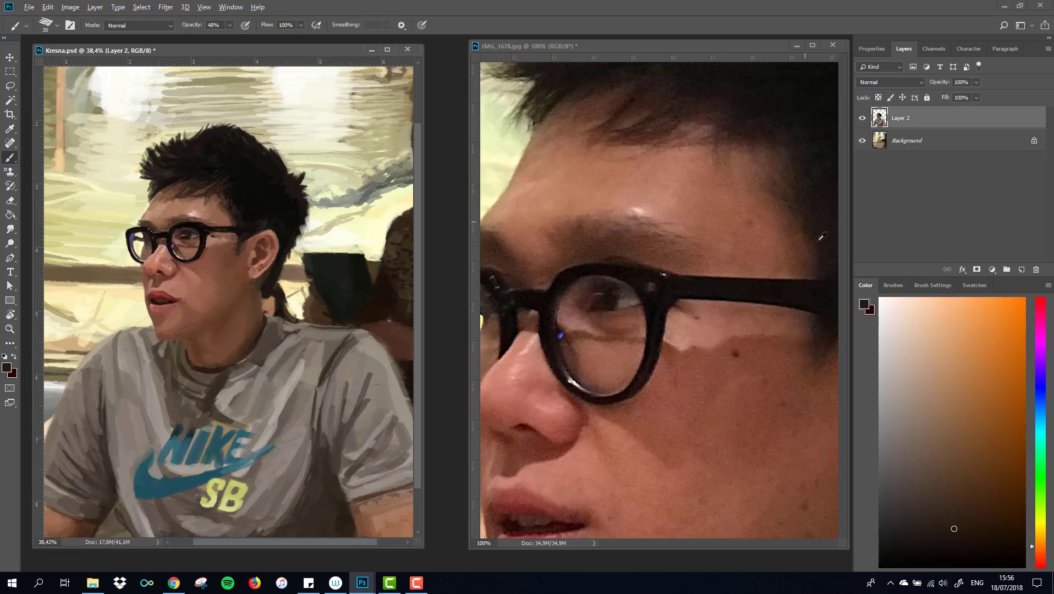
{"action": "left_click", "coordinate": [215, 234], "text": "alt"}
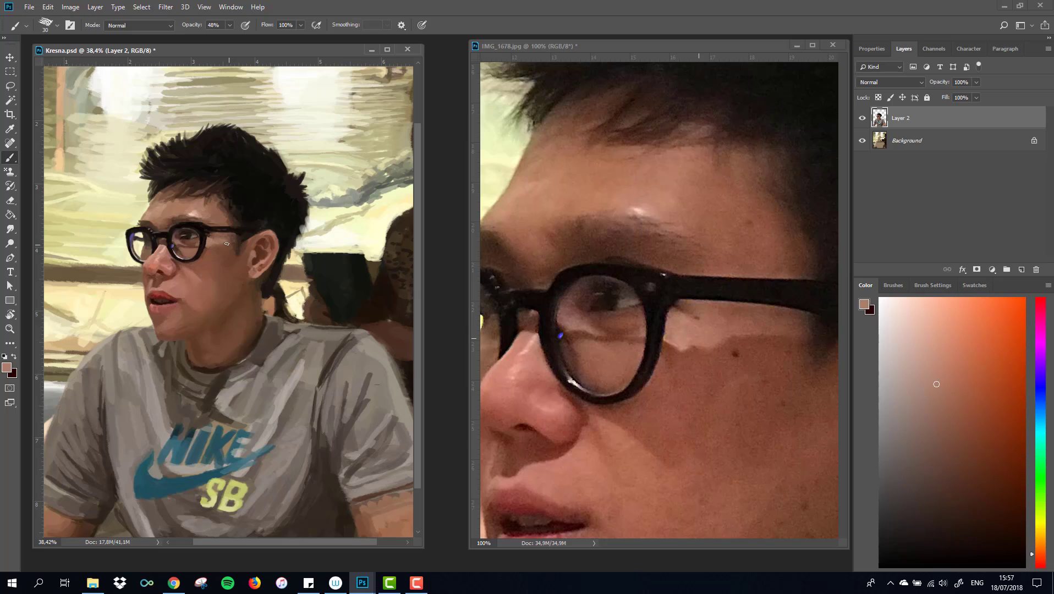
{"action": "left_click", "coordinate": [675, 296], "text": "alt"}
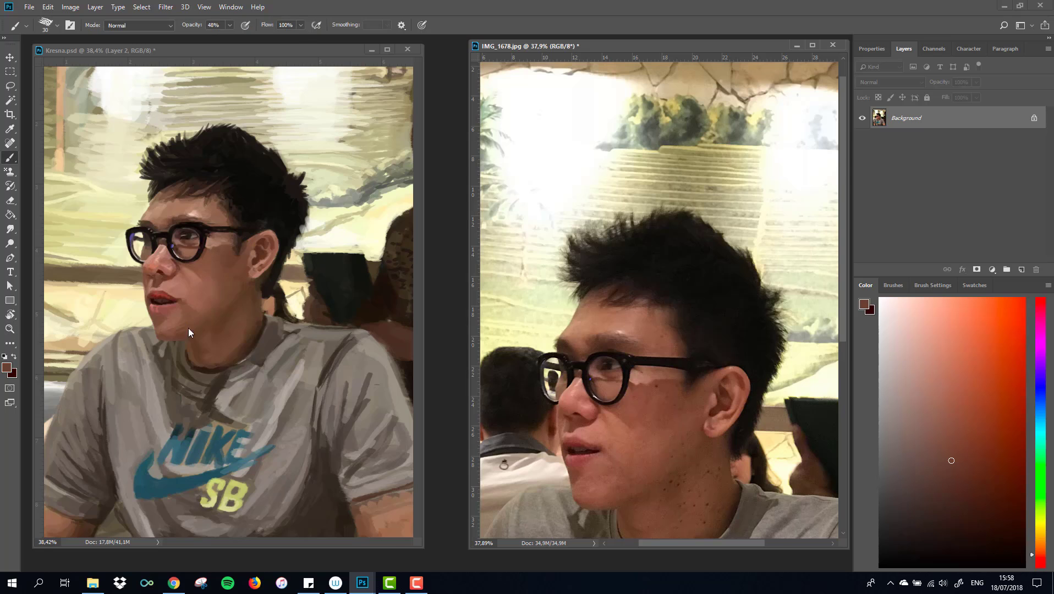
Warp the face near the eyebrow and glasses with Liquify and apply it.
{"action": "key", "text": "shift+ctrl+x"}
{"action": "left_click_drag", "start_coordinate": [82, 164], "coordinate": [157, 263]}
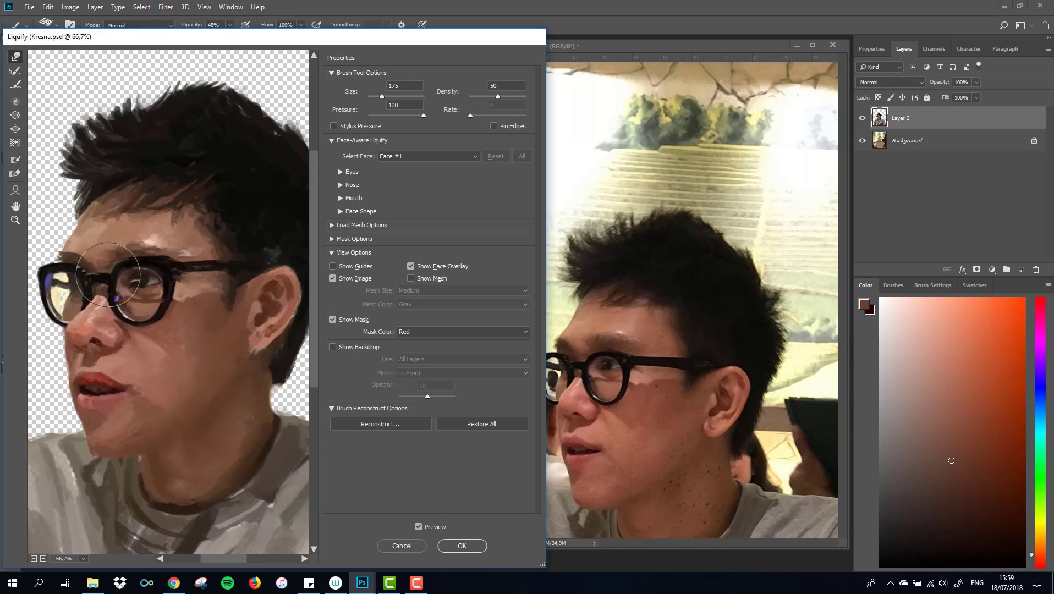
{"action": "key", "text": "bracketleft"}
{"action": "key", "text": "bracketleft"}
{"action": "key", "text": "bracketleft"}
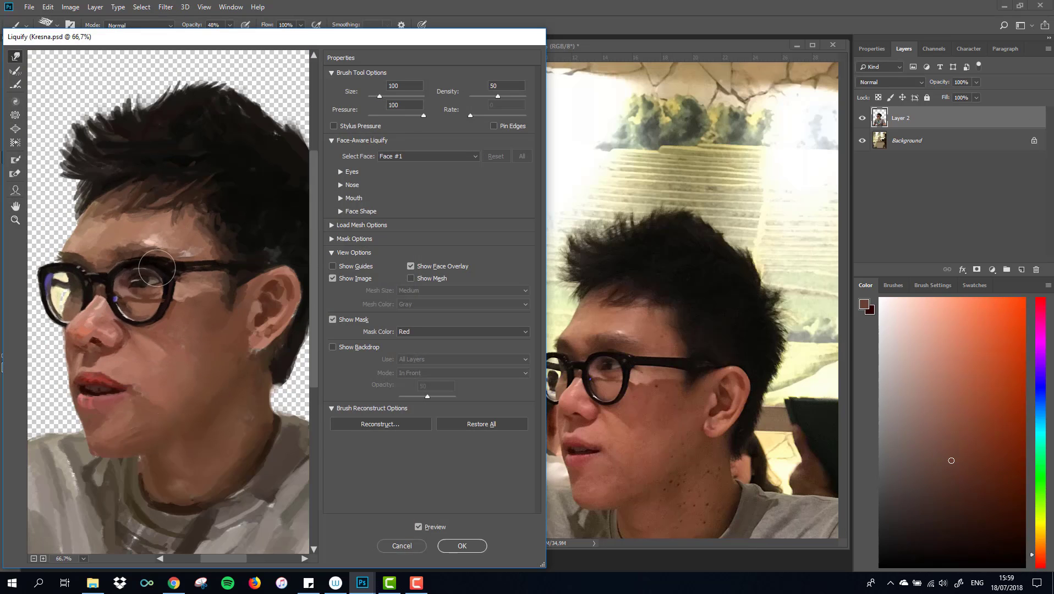
{"action": "key", "text": "Return"}
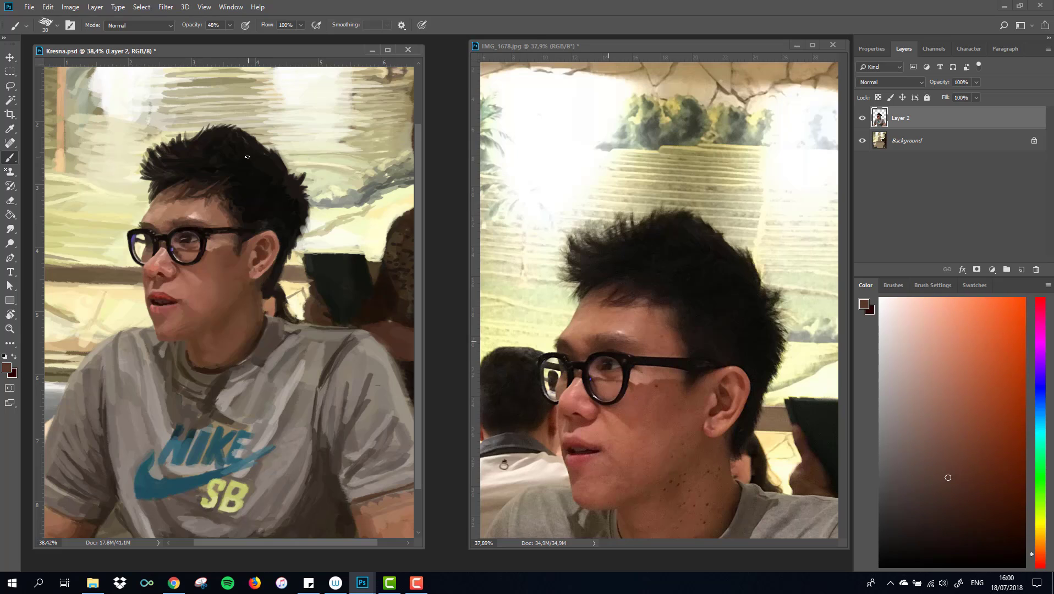
Sample darker browns and lighter pink skin tones from the reference photo and shrink the brush for detail.
{"action": "left_click", "coordinate": [617, 410], "text": "alt"}
{"action": "left_click", "coordinate": [180, 299], "text": "alt"}
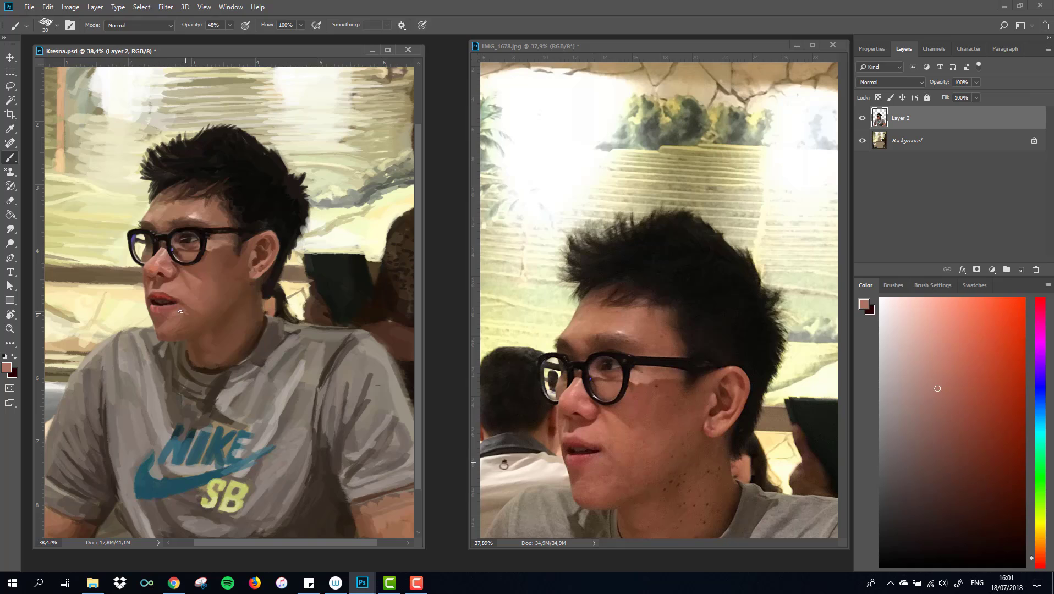
{"action": "left_click", "coordinate": [188, 314], "text": "alt"}
{"action": "left_click", "coordinate": [171, 307], "text": "alt"}
{"action": "key", "text": "bracketleft"}
{"action": "key", "text": "bracketleft"}
{"action": "left_click", "coordinate": [531, 355], "text": "alt"}
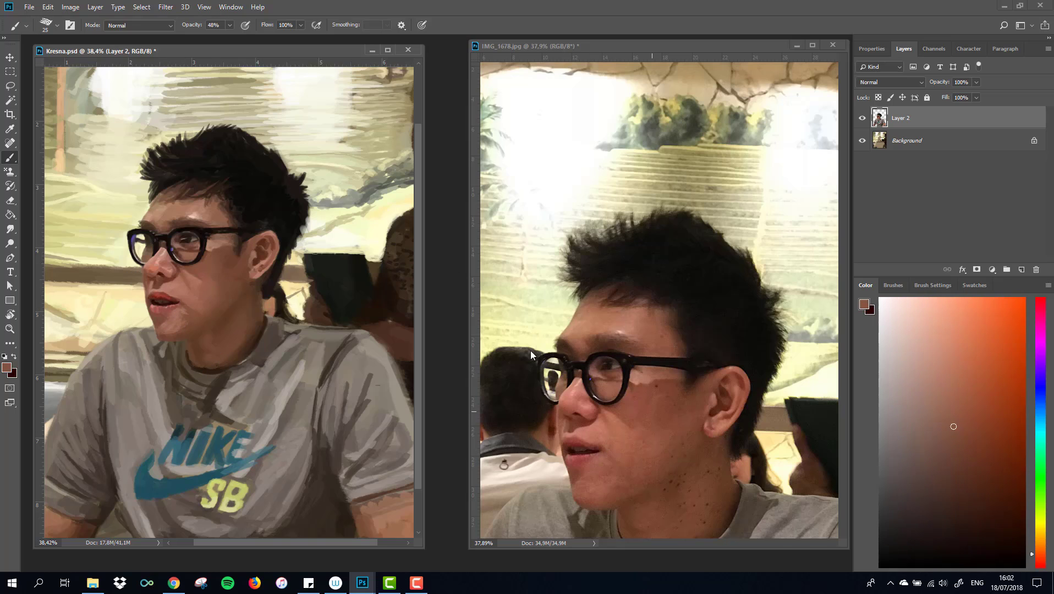
{"action": "left_click", "coordinate": [667, 421], "text": "alt"}
Sample an orange-brown from the photo's lower face and paint small strokes on the painted shirt.
{"action": "left_click_drag", "start_coordinate": [572, 504], "coordinate": [611, 366]}
{"action": "left_click", "coordinate": [611, 366], "text": "alt"}
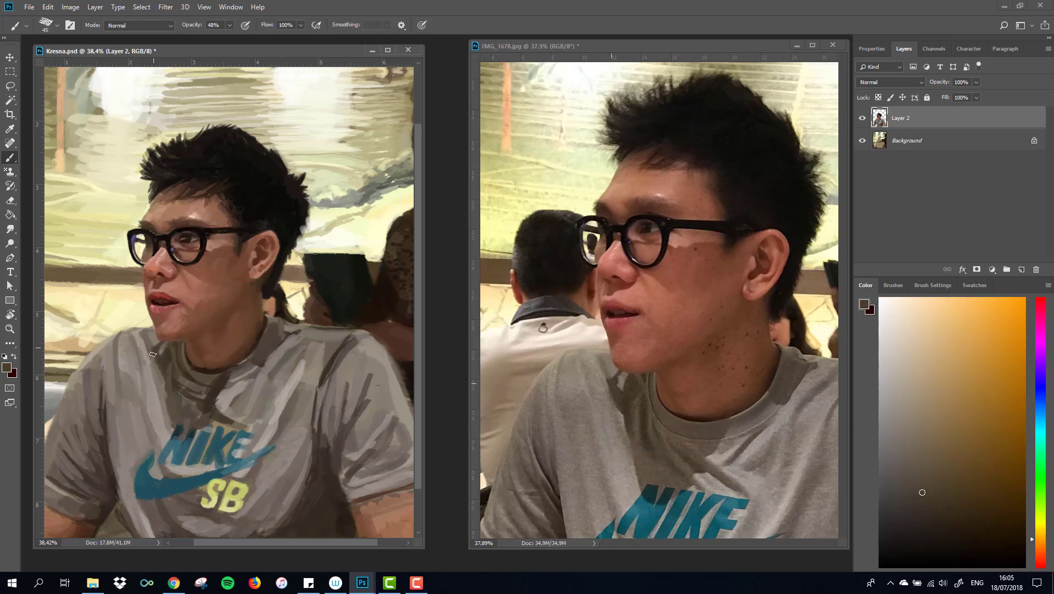
{"action": "left_click", "coordinate": [642, 446], "text": "alt"}
{"action": "left_click_drag", "start_coordinate": [642, 446], "coordinate": [540, 278]}
Paint light grey strokes near the shirt bottom using greys sampled from the reference shirt.
{"action": "left_click", "coordinate": [701, 407], "text": "alt"}
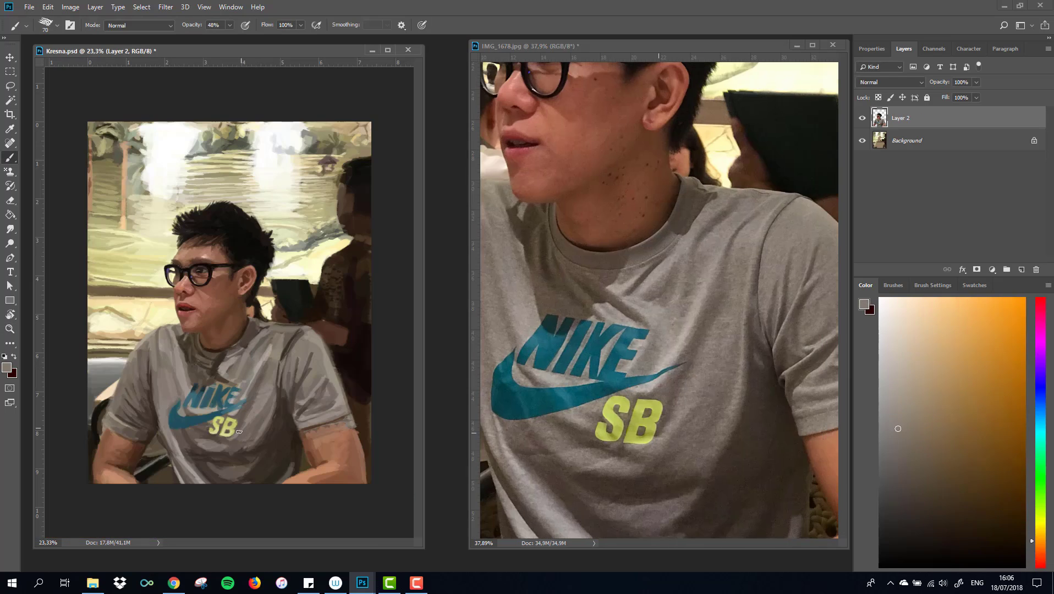
{"action": "mouse_move", "coordinate": [245, 385]}
{"action": "left_mouse_down"}
{"action": "mouse_move", "coordinate": [231, 446]}
{"action": "mouse_move", "coordinate": [238, 466]}
{"action": "mouse_move", "coordinate": [209, 477]}
{"action": "left_mouse_up"}
{"action": "left_click", "coordinate": [246, 462], "text": "alt"}
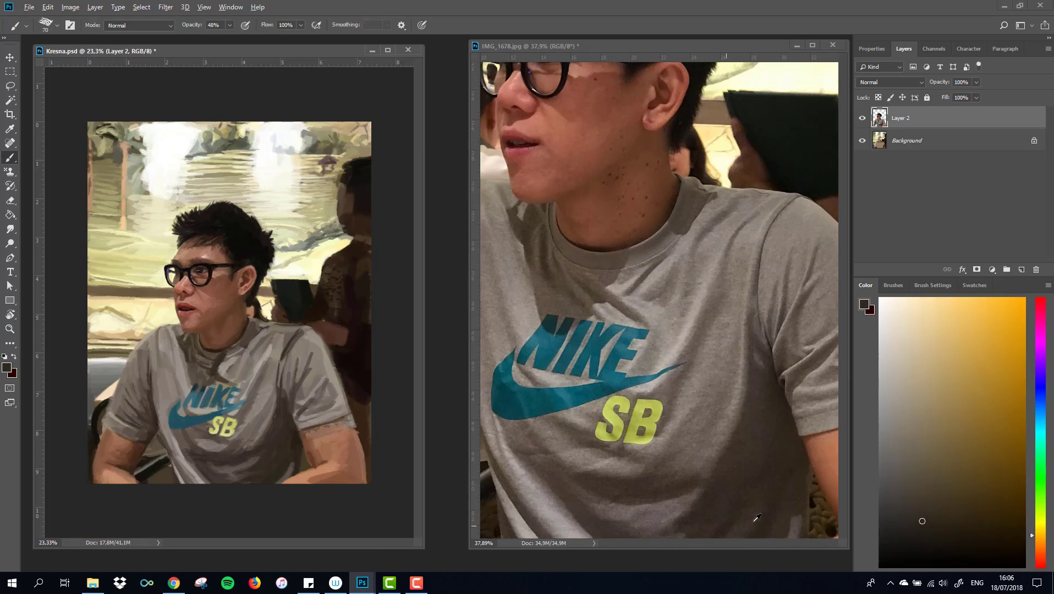
{"action": "left_click_drag", "start_coordinate": [285, 462], "coordinate": [200, 483]}
{"action": "left_click", "coordinate": [171, 440], "text": "alt"}
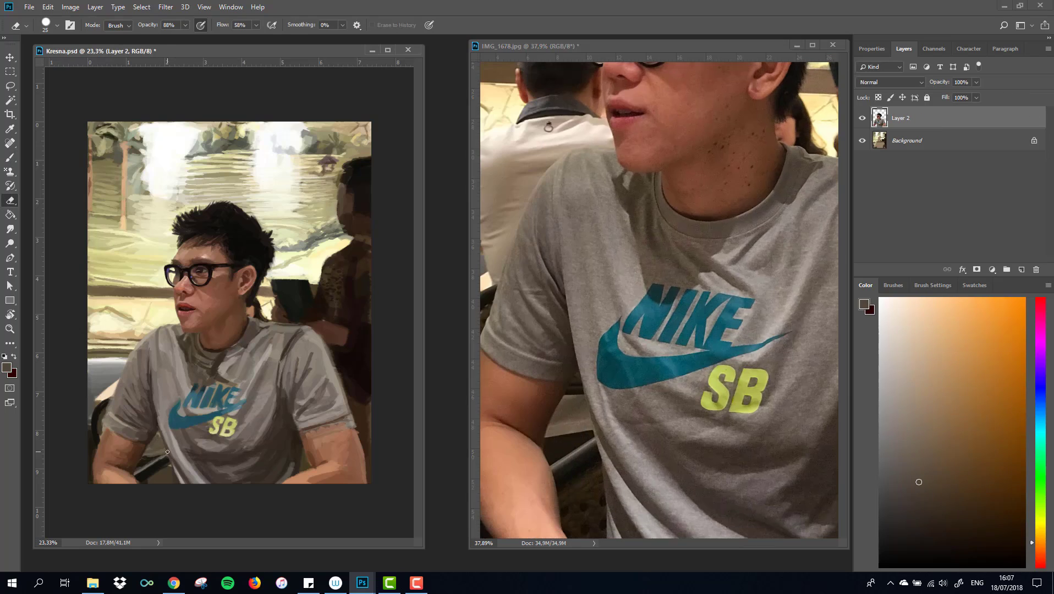
{"action": "left_click", "coordinate": [175, 459], "text": "alt"}
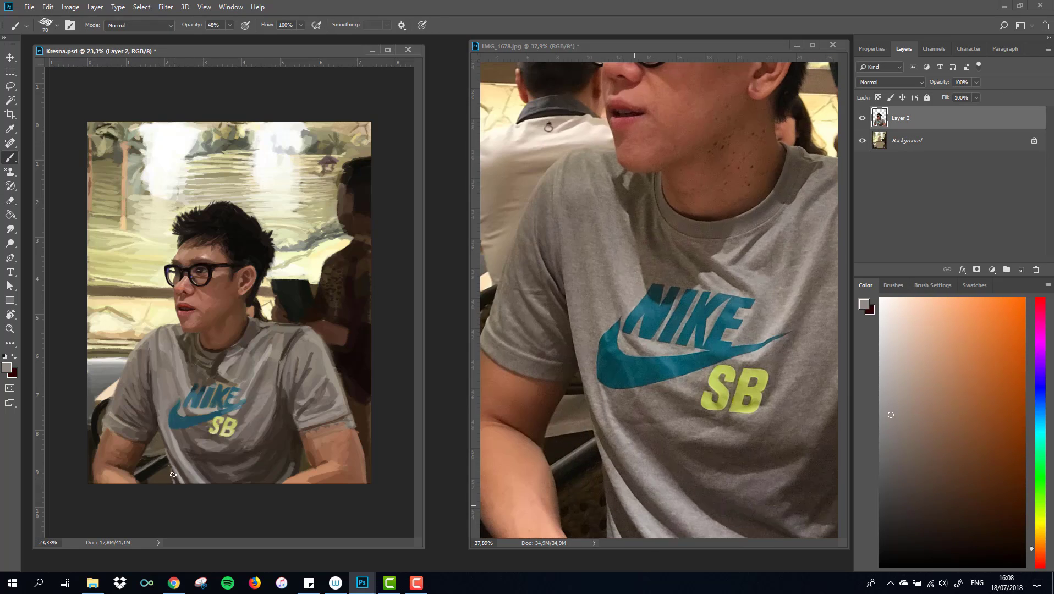
Sample shirt greys and dark browns from the reference and paint a small dark stroke near the shirt.
{"action": "scroll", "coordinate": [173, 474], "scroll_direction": "down", "scroll_amount": 1}
{"action": "left_click", "coordinate": [563, 175], "text": "alt"}
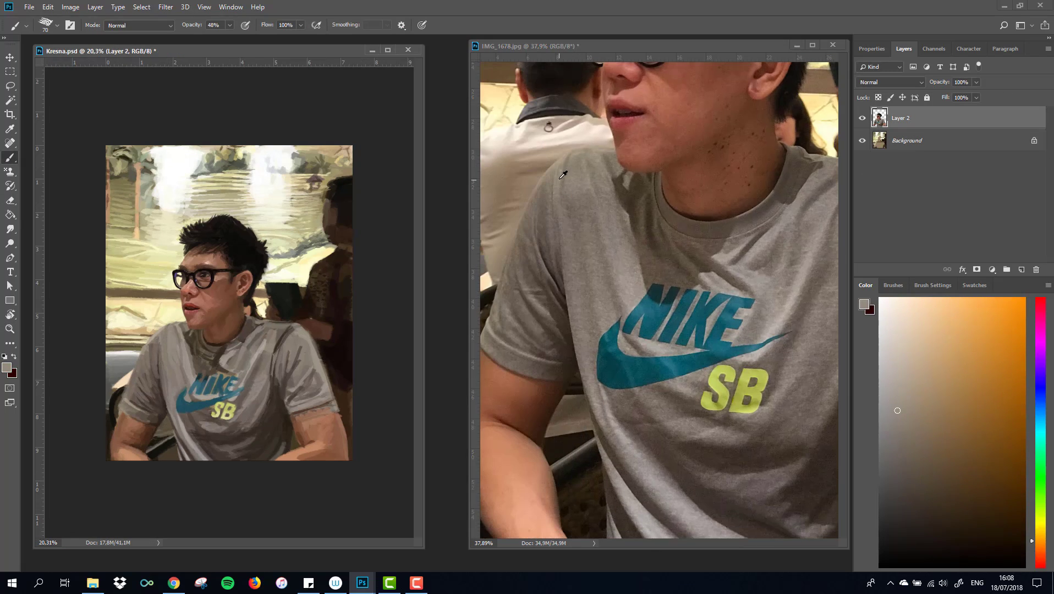
{"action": "left_click", "coordinate": [552, 261], "text": "alt"}
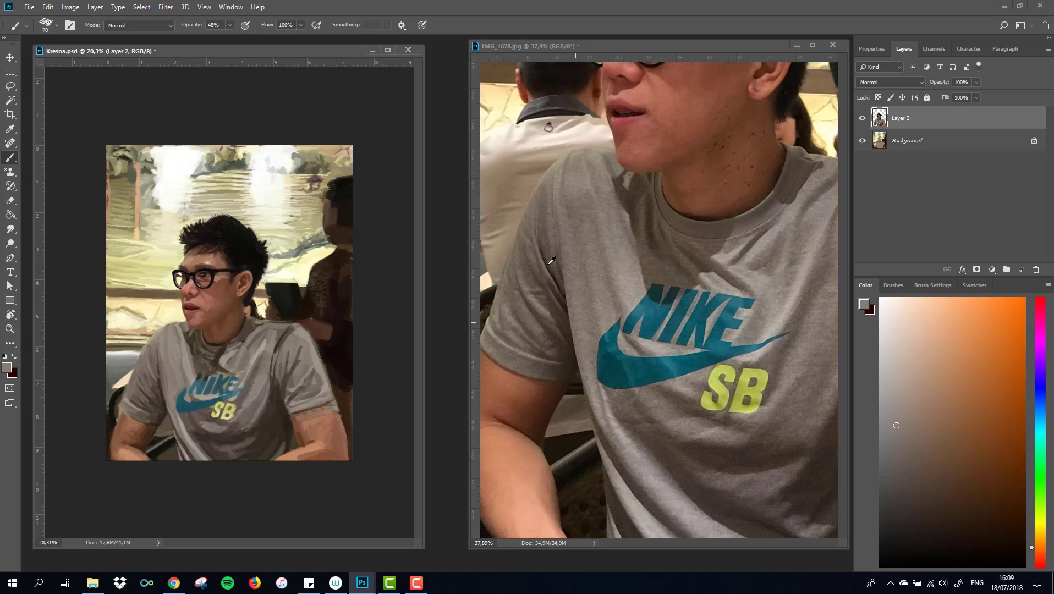
{"action": "left_click", "coordinate": [561, 284], "text": "alt"}
{"action": "left_click_drag", "start_coordinate": [149, 378], "coordinate": [155, 394]}
{"action": "left_click", "coordinate": [531, 263], "text": "alt"}
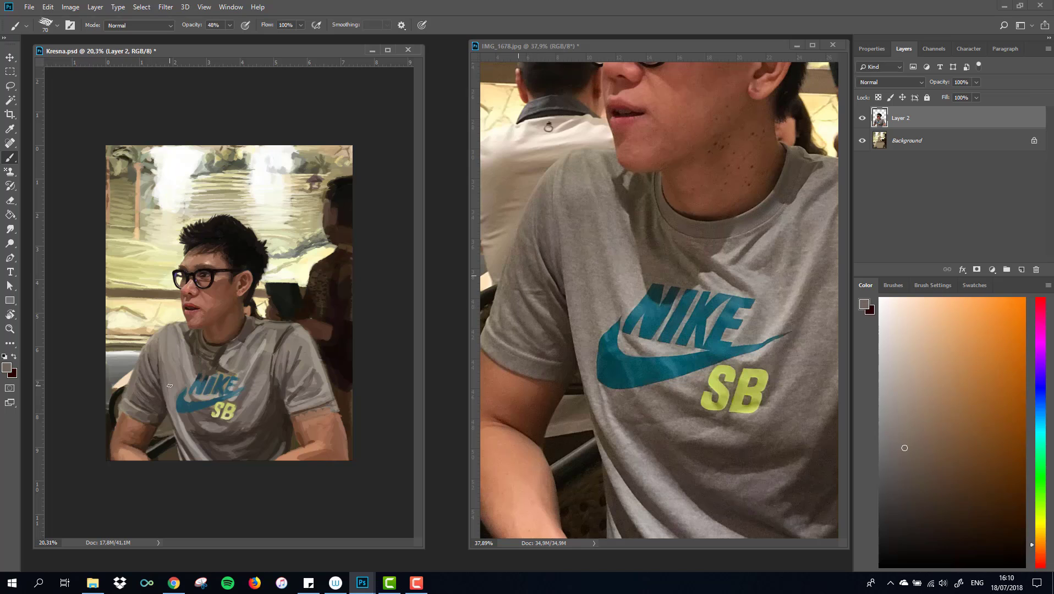
{"action": "left_click", "coordinate": [507, 357], "text": "alt"}
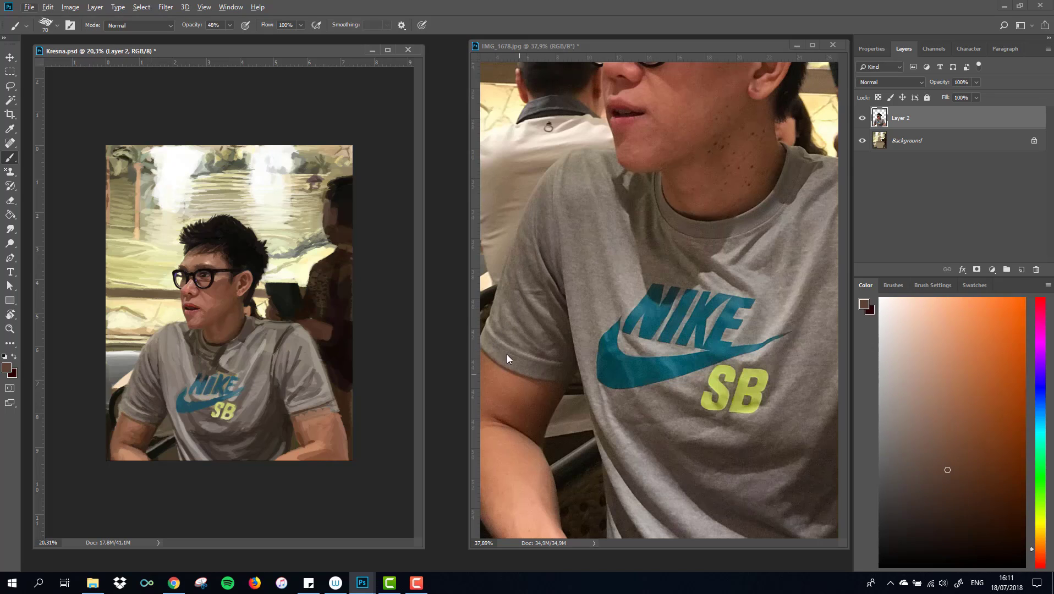
Sample darker and lighter arm browns, resizing the brush to 70 then 125.
{"action": "left_click_drag", "start_coordinate": [551, 330], "coordinate": [594, 335]}
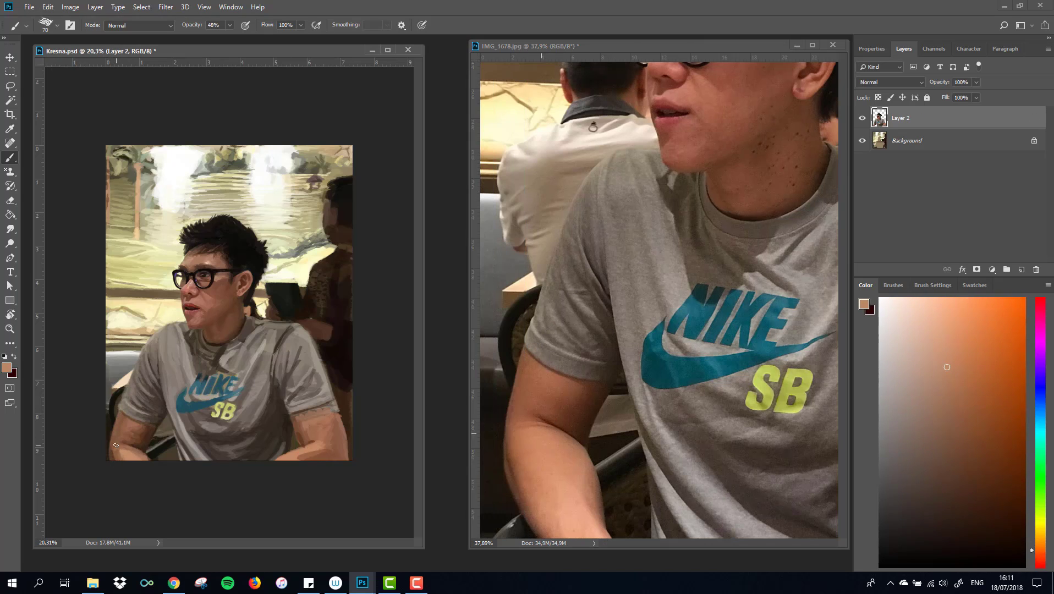
{"action": "left_click", "coordinate": [148, 438], "text": "alt"}
{"action": "key", "text": "bracketleft"}
{"action": "key", "text": "bracketleft"}
{"action": "key", "text": "bracketleft"}
{"action": "left_click", "coordinate": [332, 406], "text": "alt"}
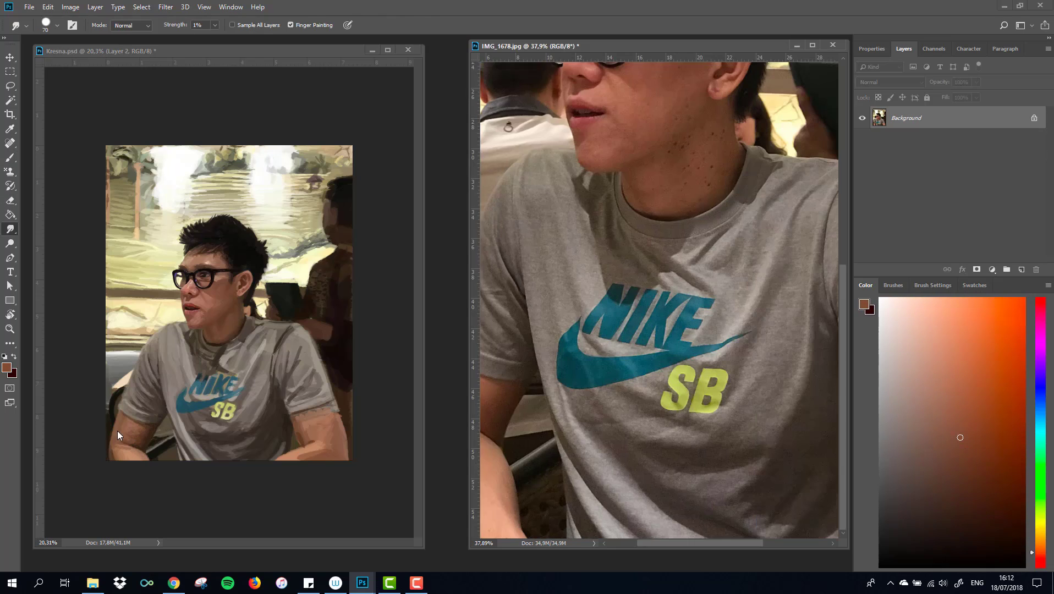
{"action": "scroll", "coordinate": [732, 428], "scroll_direction": "down", "scroll_amount": 5}
{"action": "key", "text": "bracketright"}
{"action": "key", "text": "bracketright"}
{"action": "key", "text": "bracketright"}
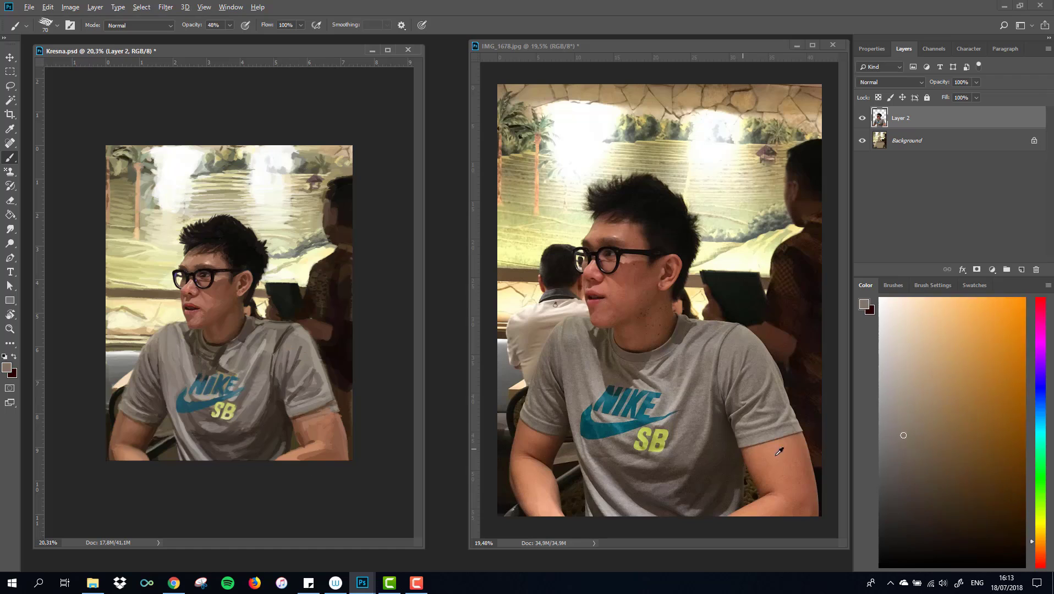
{"action": "left_click", "coordinate": [315, 440], "text": "alt"}
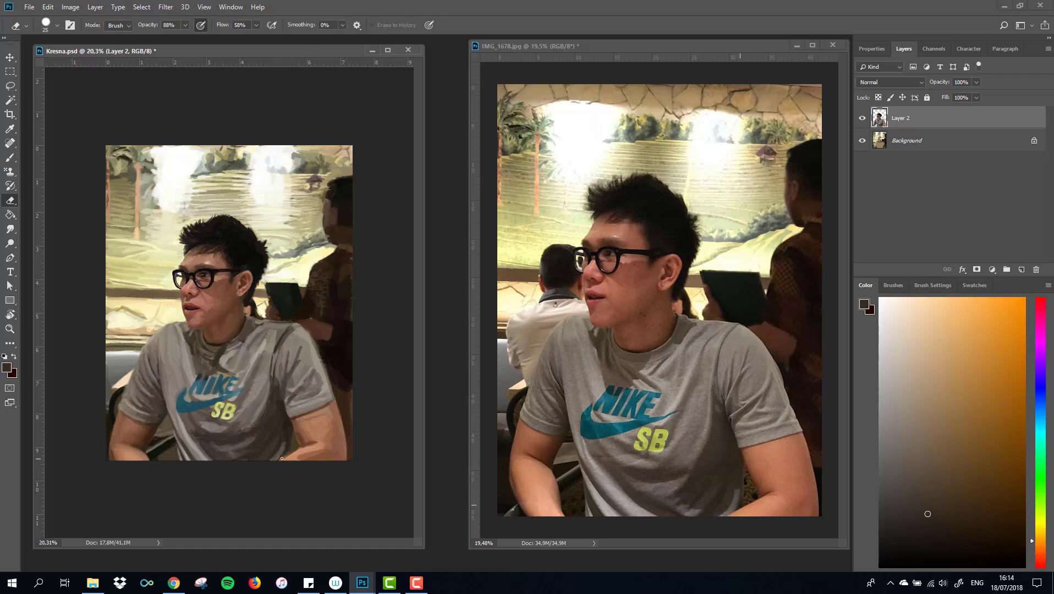
Sample warm and dark skin tones plus shirt greys, then shrink the brush to 40.
{"action": "left_click", "coordinate": [693, 504], "text": "alt"}
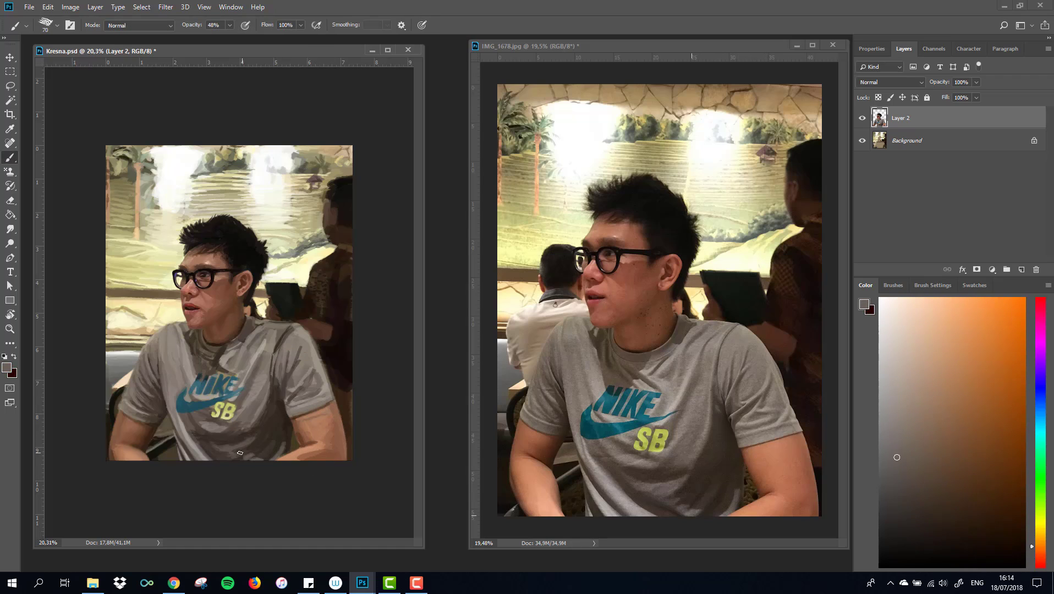
{"action": "left_click", "coordinate": [678, 480], "text": "alt"}
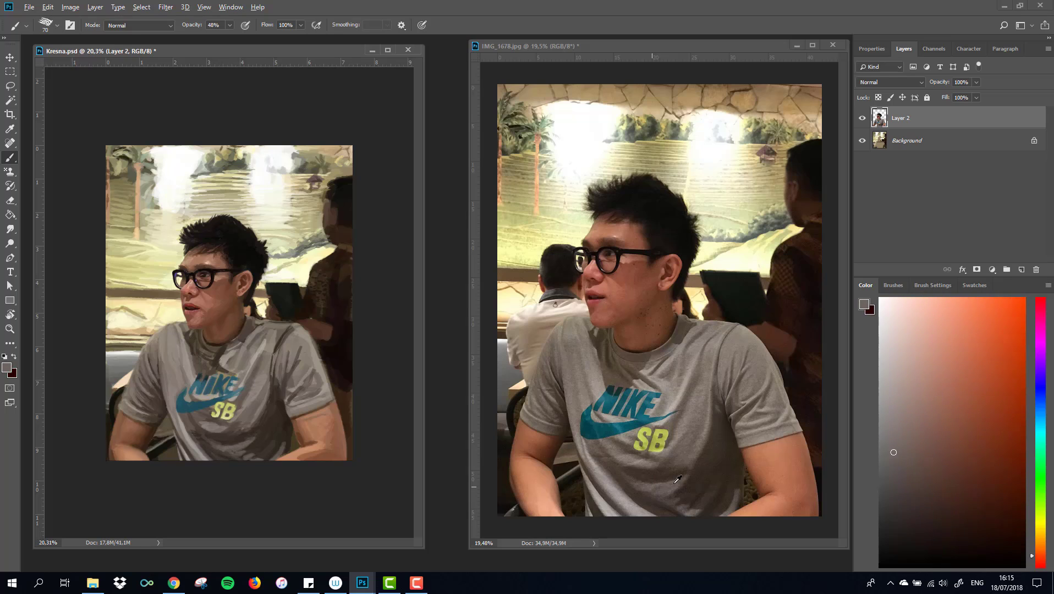
{"action": "left_click", "coordinate": [679, 501], "text": "alt"}
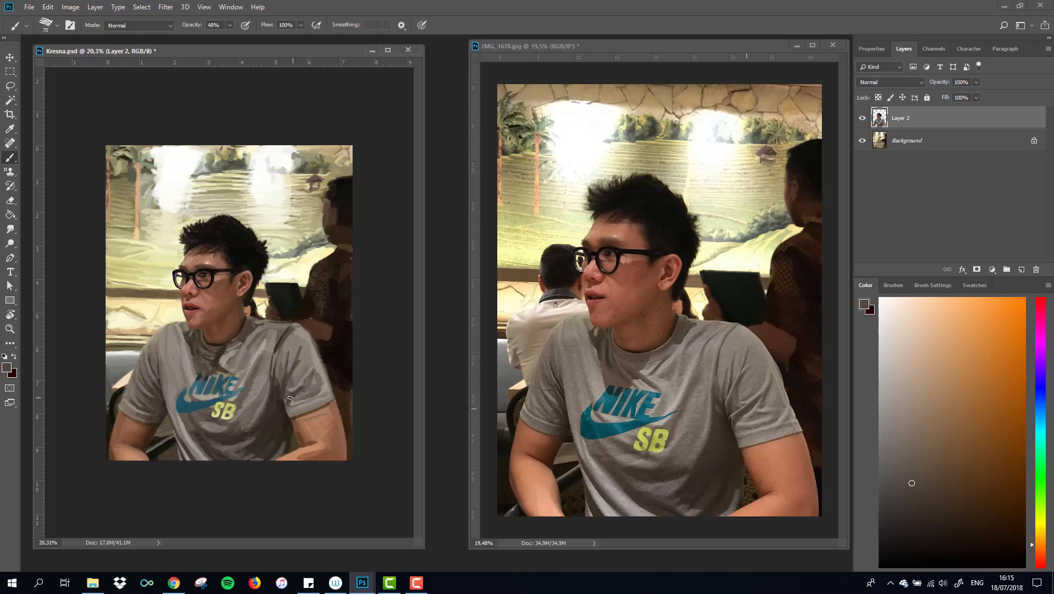
{"action": "left_click", "coordinate": [305, 391], "text": "alt"}
{"action": "left_click", "coordinate": [301, 384], "text": "alt"}
{"action": "left_click", "coordinate": [754, 388], "text": "alt"}
{"action": "key", "text": "bracketleft"}
{"action": "key", "text": "bracketleft"}
{"action": "key", "text": "bracketleft"}
Sample darker and lighter greys for the shirt's shadows, highlights and folds.
{"action": "left_click", "coordinate": [747, 443], "text": "alt"}
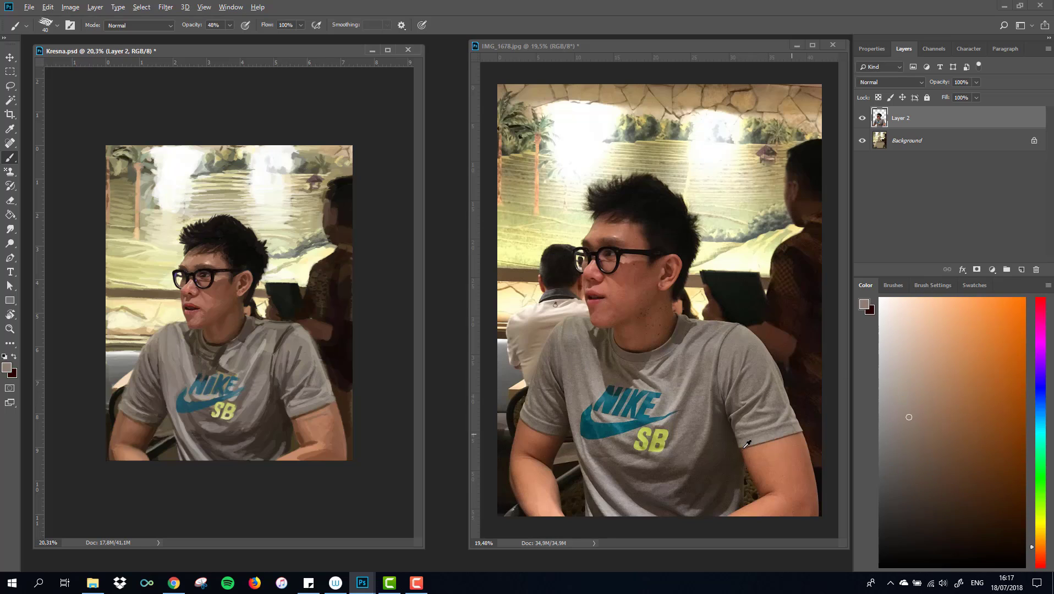
{"action": "left_click", "coordinate": [599, 354], "text": "alt"}
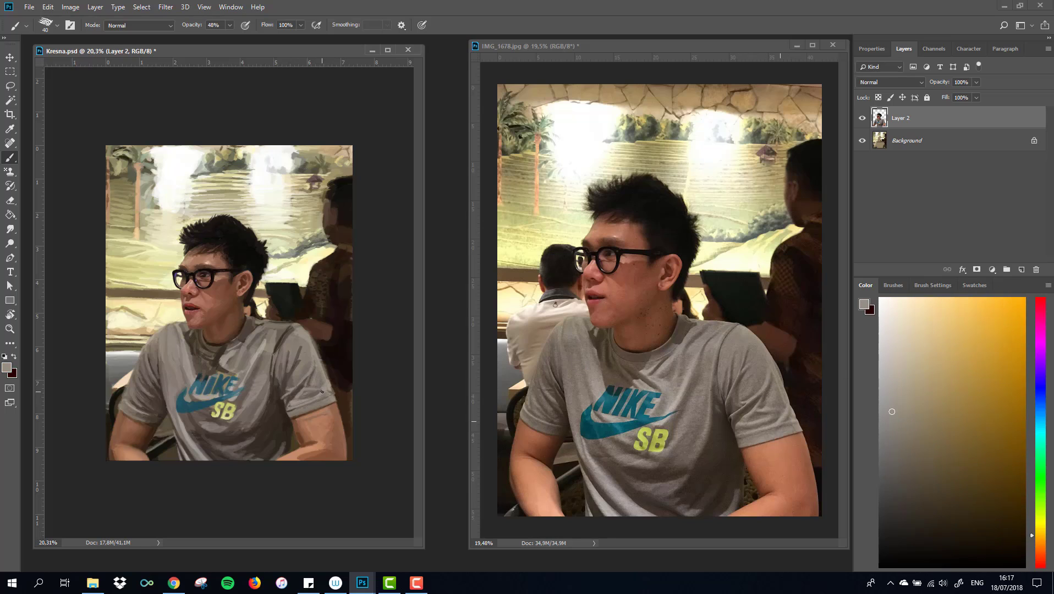
{"action": "left_click", "coordinate": [649, 423], "text": "alt"}
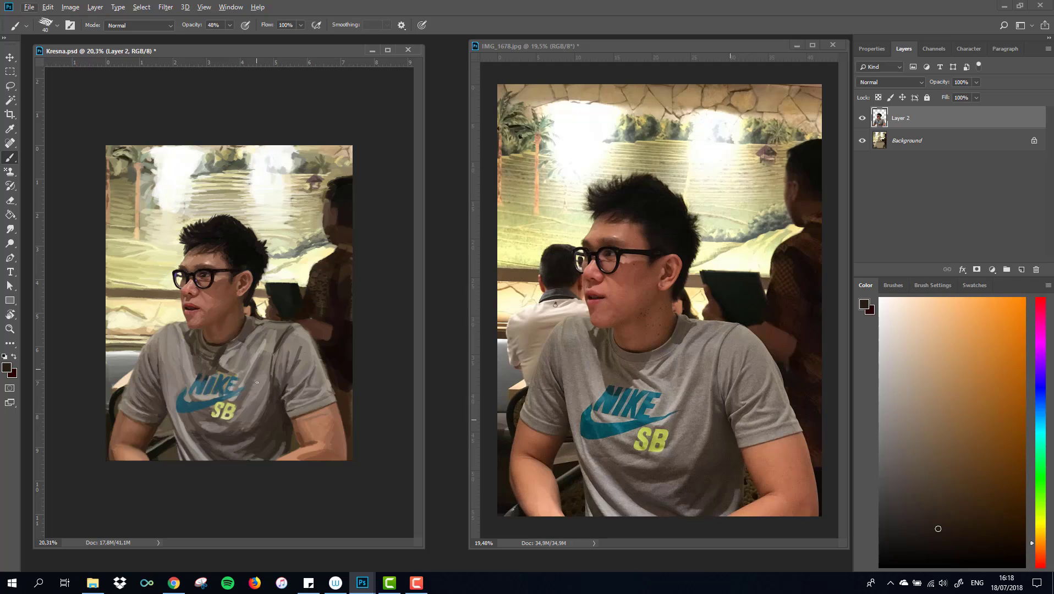
{"action": "left_click", "coordinate": [753, 362], "text": "alt"}
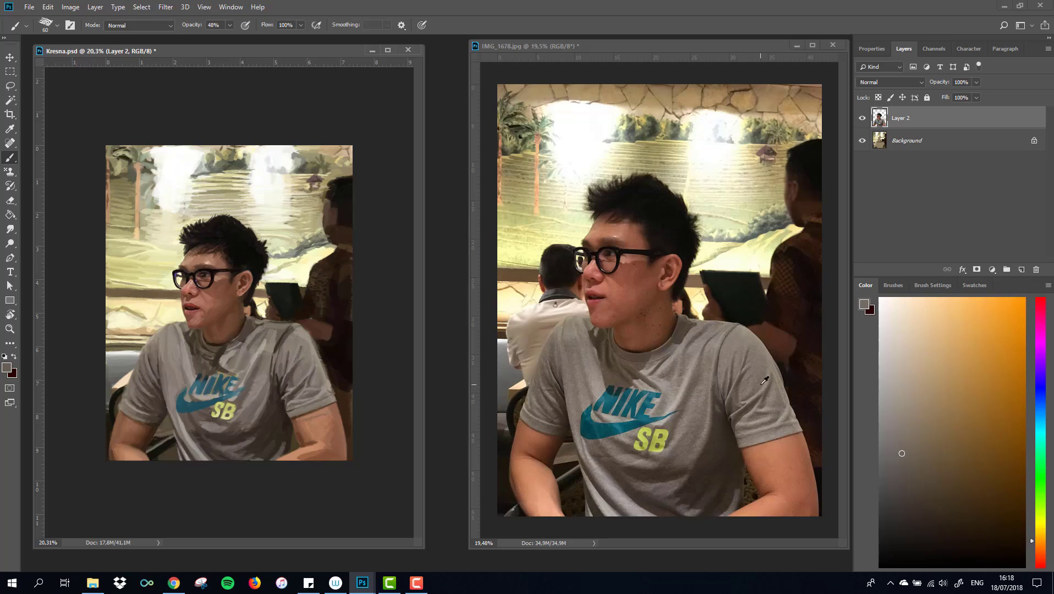
{"action": "left_click", "coordinate": [280, 344], "text": "alt"}
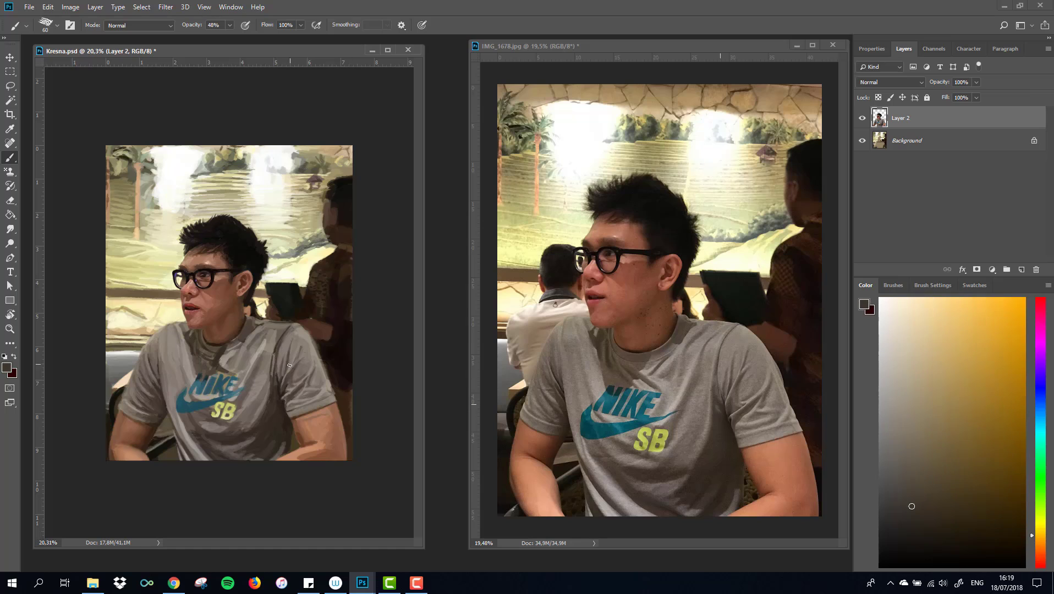
{"action": "left_click", "coordinate": [256, 342], "text": "alt"}
{"action": "left_click", "coordinate": [228, 365], "text": "alt"}
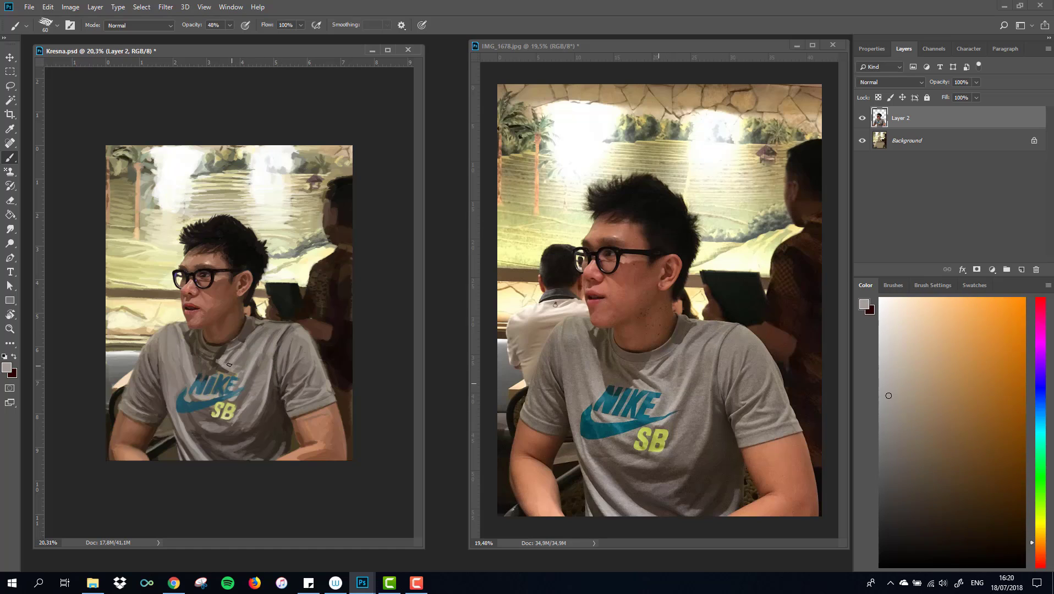
{"action": "left_click", "coordinate": [625, 352], "text": "alt"}
{"action": "left_click", "coordinate": [641, 329], "text": "alt"}
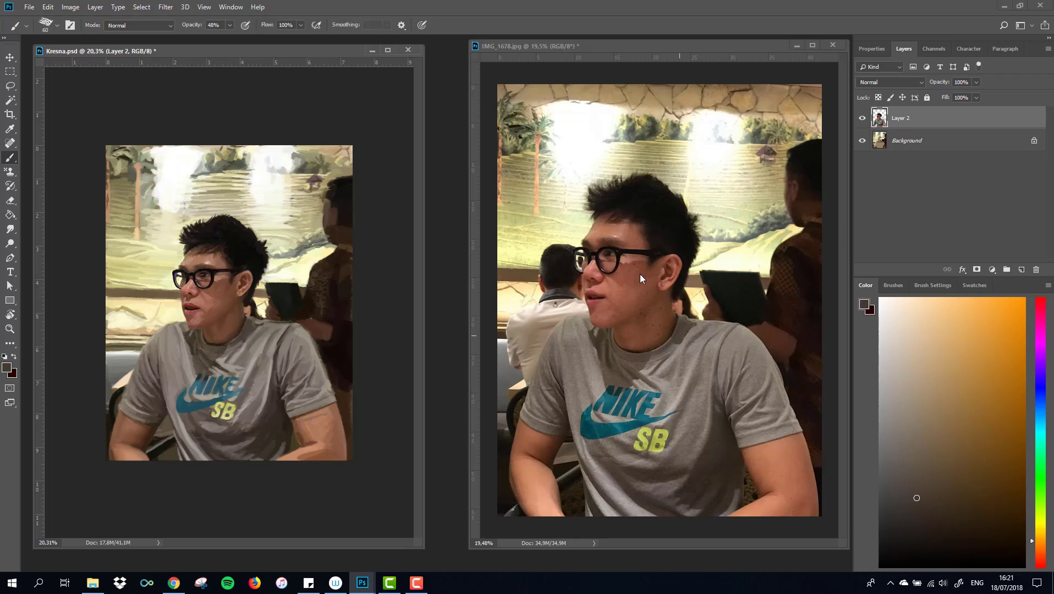
Paint teal strokes at the Nike swoosh's left end and shrink the brush to 25.
{"action": "left_click", "coordinate": [683, 383], "text": "alt"}
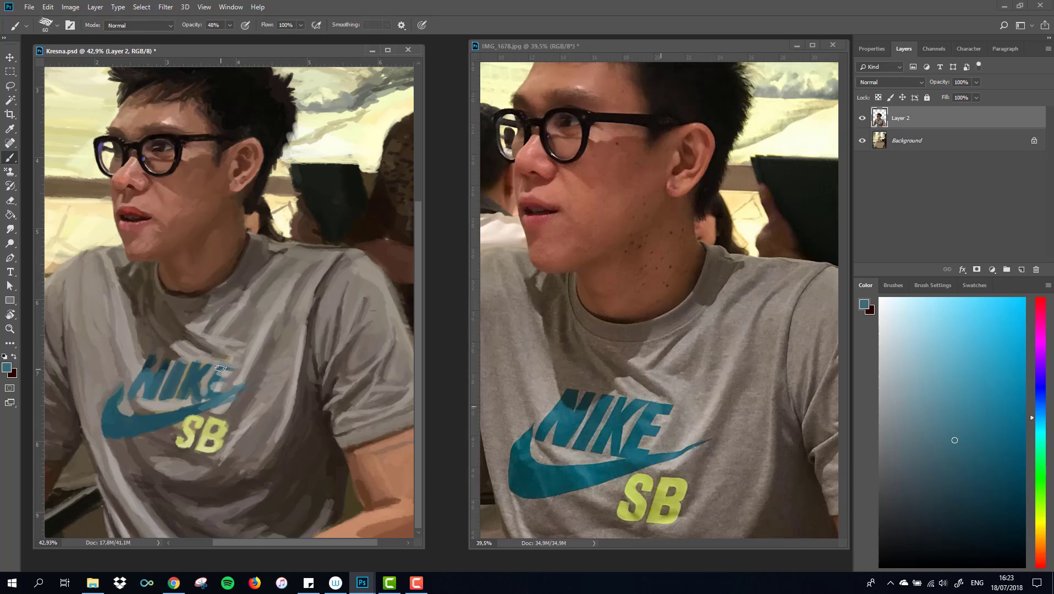
{"action": "left_click", "coordinate": [196, 404], "text": "alt"}
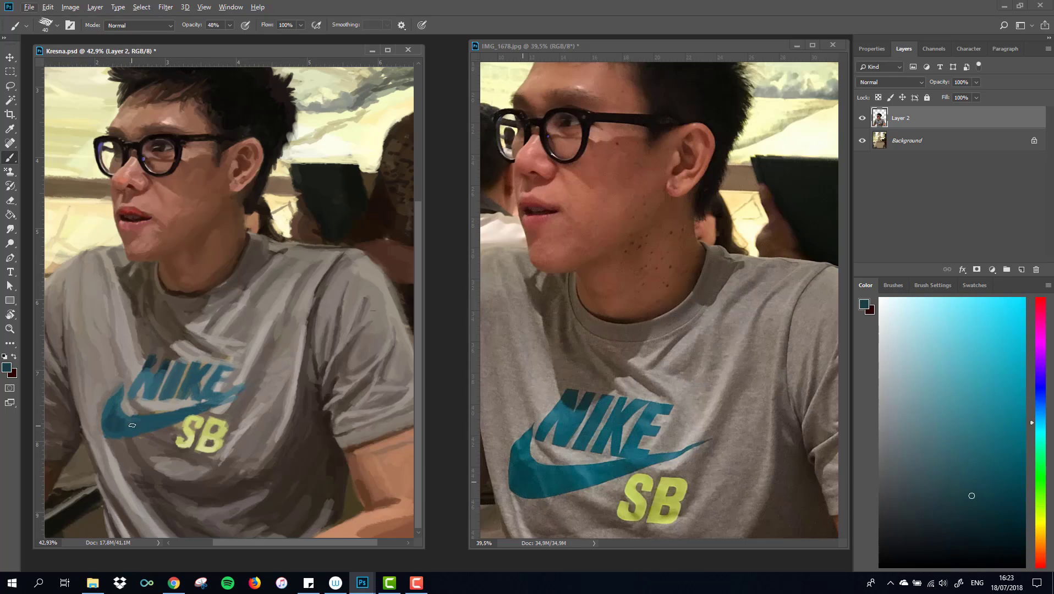
{"action": "left_click_drag", "start_coordinate": [112, 407], "coordinate": [126, 429]}
{"action": "left_click", "coordinate": [177, 362], "text": "alt"}
{"action": "key", "text": "["}
{"action": "key", "text": "["}
{"action": "key", "text": "["}
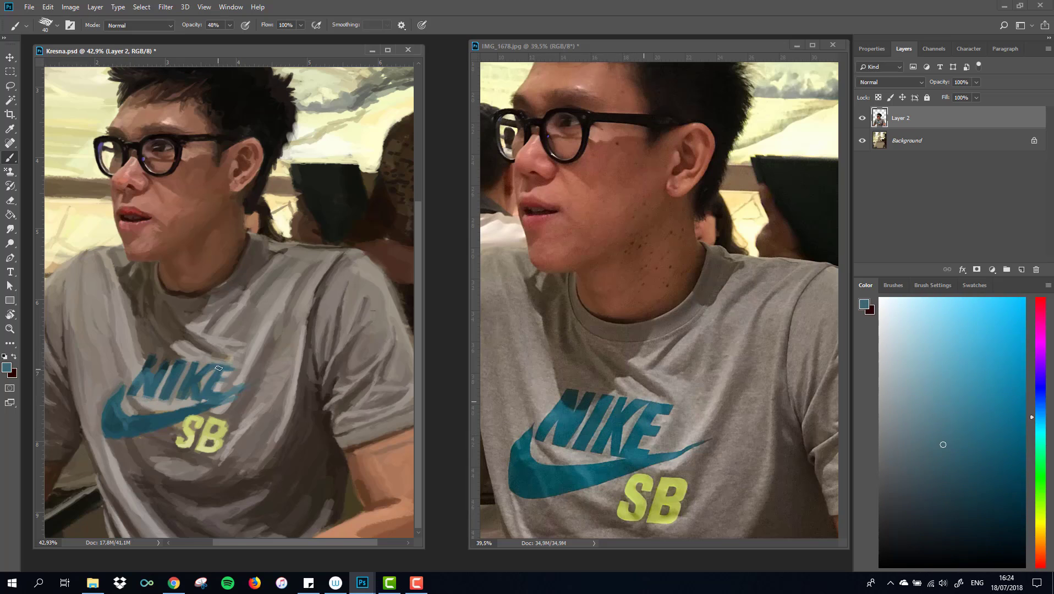
Enlarge the brush to 50 and sample bluer teals and lighter shirt greys.
{"action": "left_click", "coordinate": [185, 398], "text": "alt"}
{"action": "key", "text": "]"}
{"action": "key", "text": "]"}
{"action": "key", "text": "]"}
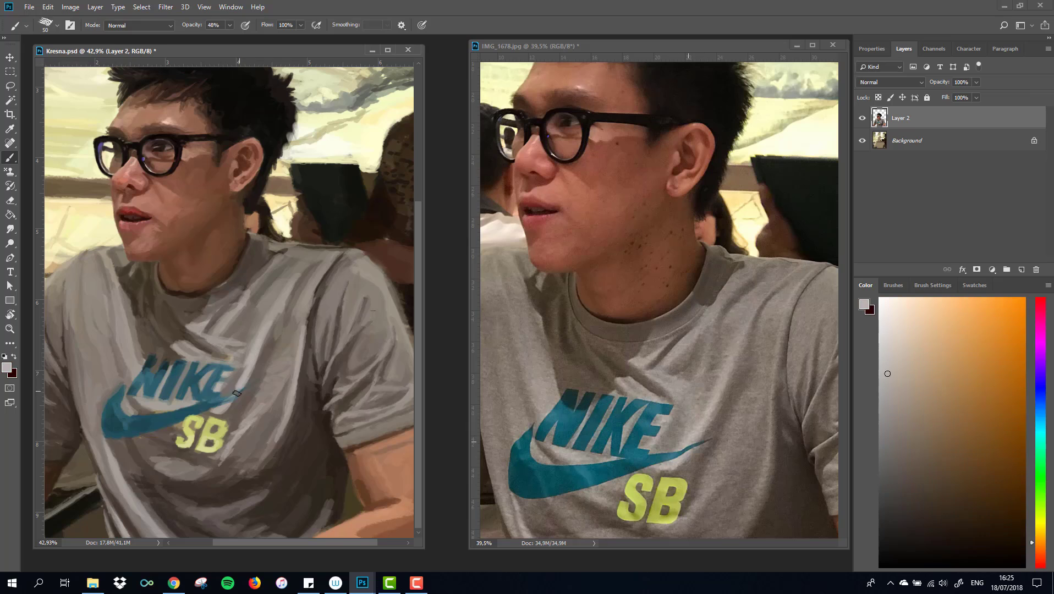
{"action": "left_click", "coordinate": [236, 396], "text": "alt"}
{"action": "left_click", "coordinate": [220, 384], "text": "alt"}
{"action": "left_click", "coordinate": [211, 333], "text": "alt"}
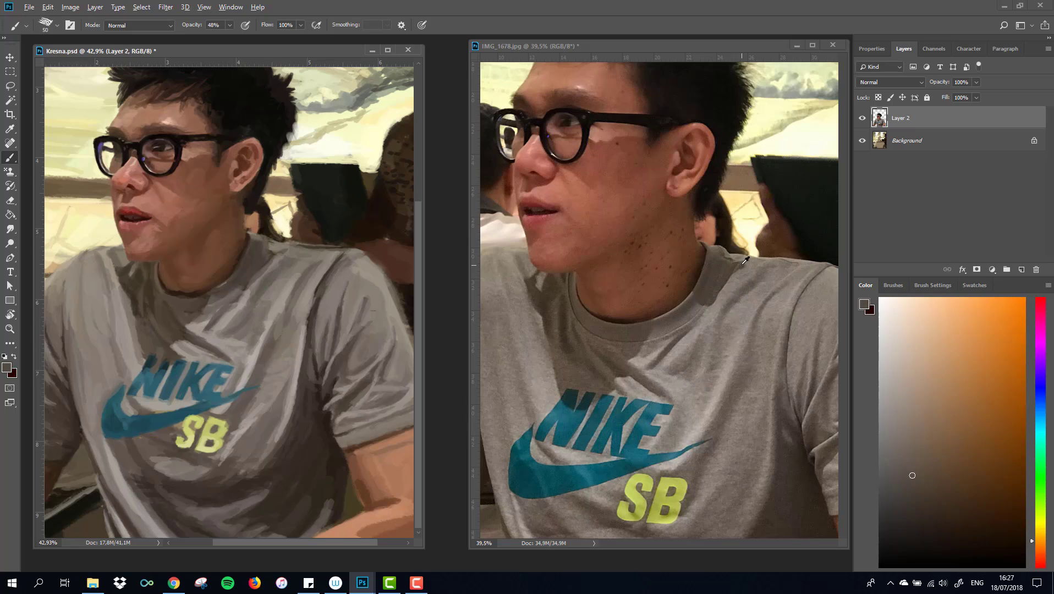
{"action": "left_click", "coordinate": [770, 256], "text": "alt"}
Sample warm greys for the folds and a dark reddish brown, making the Background layer active.
{"action": "left_click", "coordinate": [310, 260], "text": "alt"}
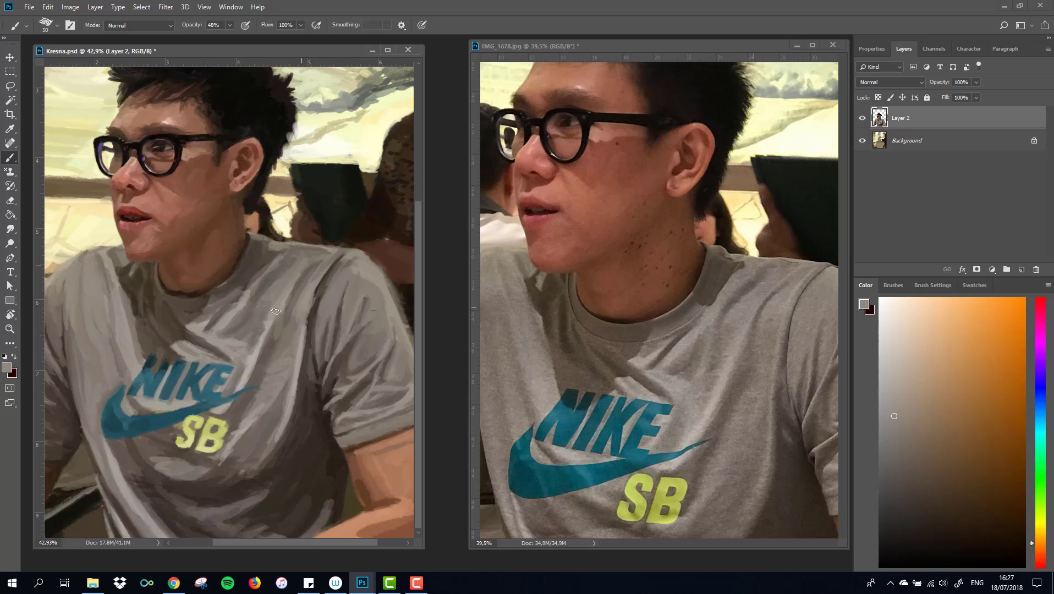
{"action": "scroll", "coordinate": [286, 310], "scroll_direction": "down", "scroll_amount": 1}
{"action": "left_click", "coordinate": [313, 308], "text": "alt"}
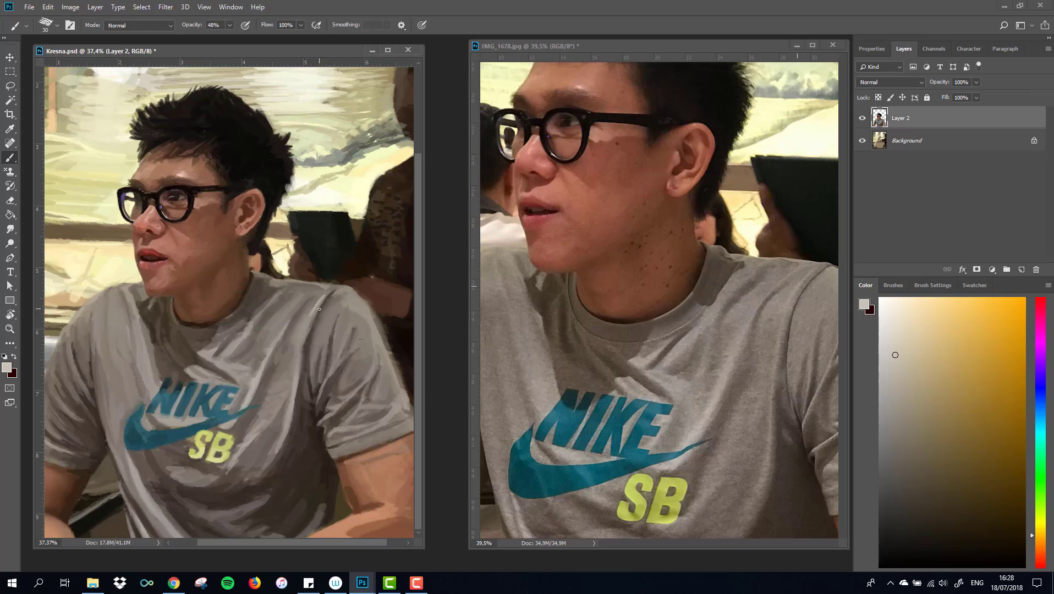
{"action": "left_click", "coordinate": [250, 262], "text": "alt"}
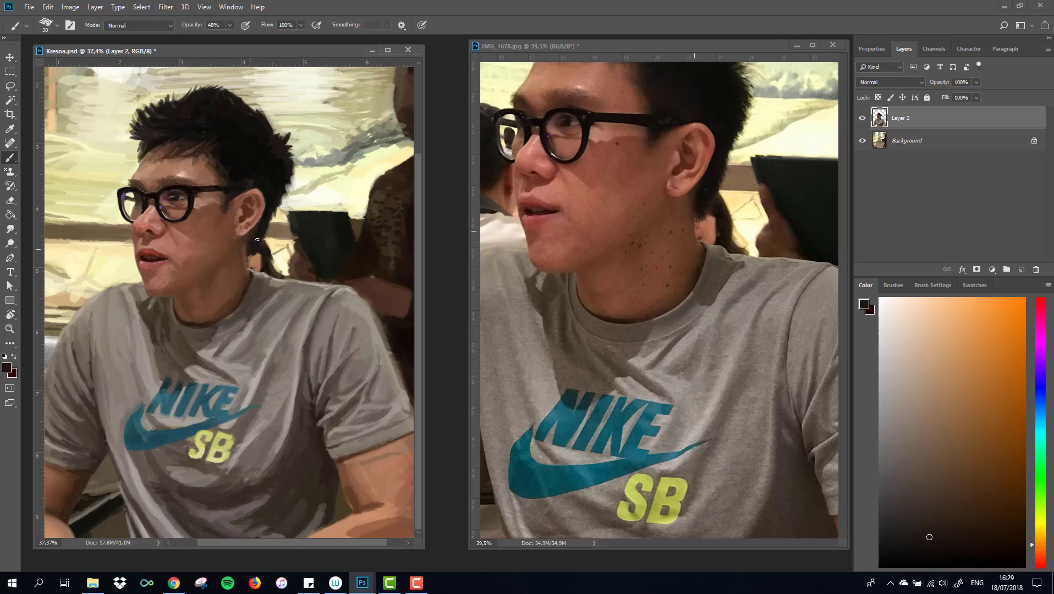
{"action": "key", "text": "alt+bracketleft"}
{"action": "left_click", "coordinate": [706, 239], "text": "alt"}
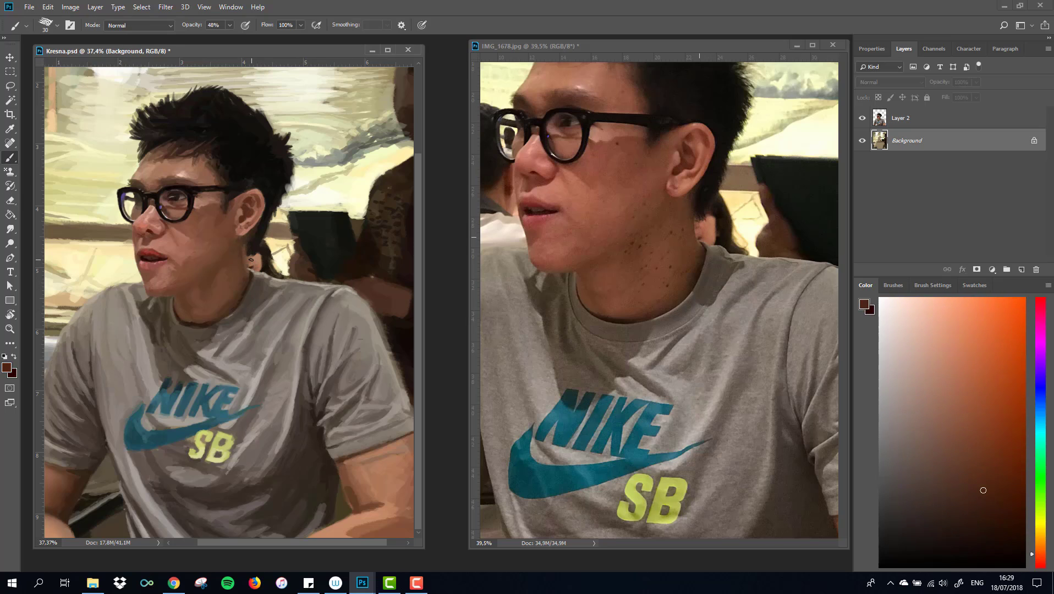
Zoom out the reference photo and return to the portrait document.
{"action": "key", "text": "alt+bracketright"}
{"action": "left_click", "coordinate": [749, 251], "text": "alt"}
{"action": "key", "text": "z"}
{"action": "left_click_drag", "start_coordinate": [622, 241], "coordinate": [591, 242]}
{"action": "key", "text": "e"}
{"action": "left_click", "coordinate": [293, 178]}
Return to the Brush, sample a light beige, and resize the brush to 35 then 20.
{"action": "key", "text": "b"}
{"action": "scroll", "coordinate": [293, 137], "scroll_direction": "down", "scroll_amount": 2}
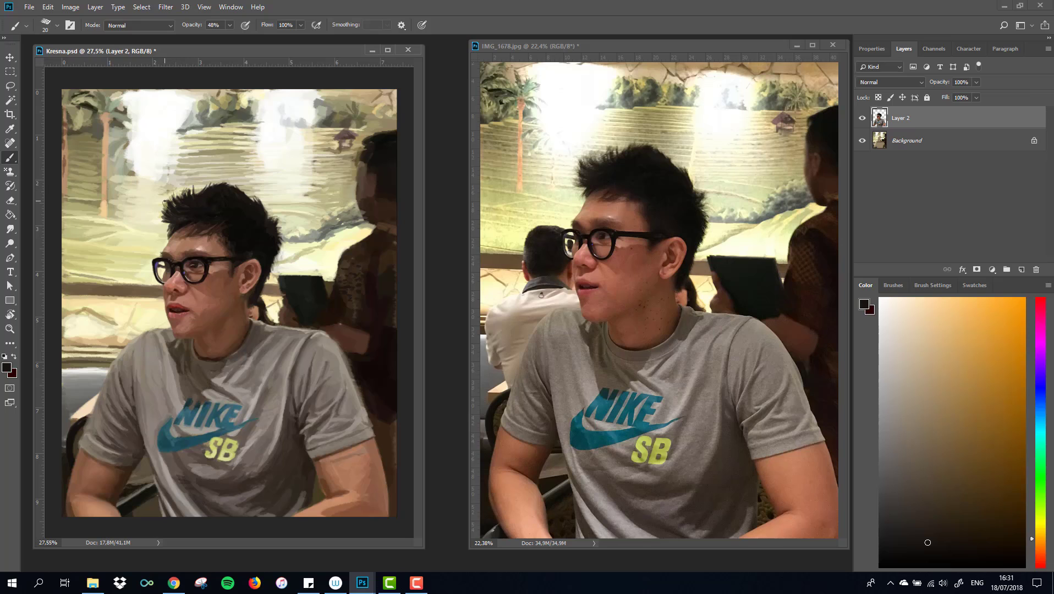
{"action": "left_click", "coordinate": [186, 163], "text": "alt"}
{"action": "key", "text": "bracketright"}
{"action": "key", "text": "bracketright"}
{"action": "key", "text": "bracketright"}
{"action": "scroll", "coordinate": [268, 220], "scroll_direction": "up", "scroll_amount": 2, "text": "alt"}
{"action": "scroll", "coordinate": [268, 221], "scroll_direction": "up", "scroll_amount": 5, "text": "alt"}
{"action": "key", "text": "bracketleft"}
{"action": "key", "text": "bracketleft"}
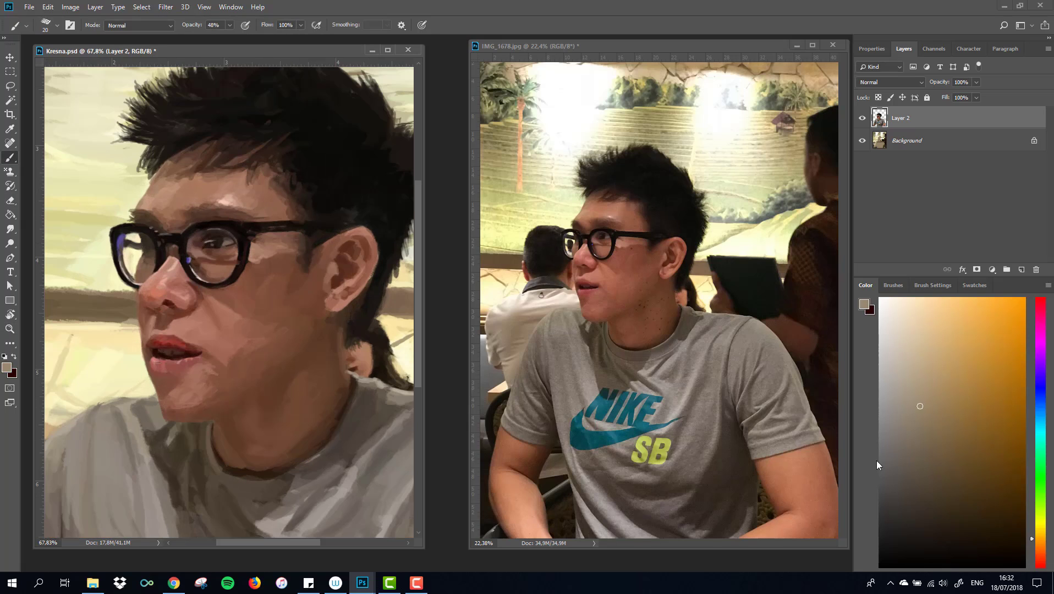
Sample dark reddish browns around the eye and a light beige, with a 10 px brush.
{"action": "left_click", "coordinate": [214, 244], "text": "alt"}
{"action": "scroll", "coordinate": [214, 243], "scroll_direction": "up", "scroll_amount": 4, "text": "alt"}
{"action": "key", "text": "bracketleft"}
{"action": "key", "text": "bracketleft"}
{"action": "left_click", "coordinate": [176, 261], "text": "alt"}
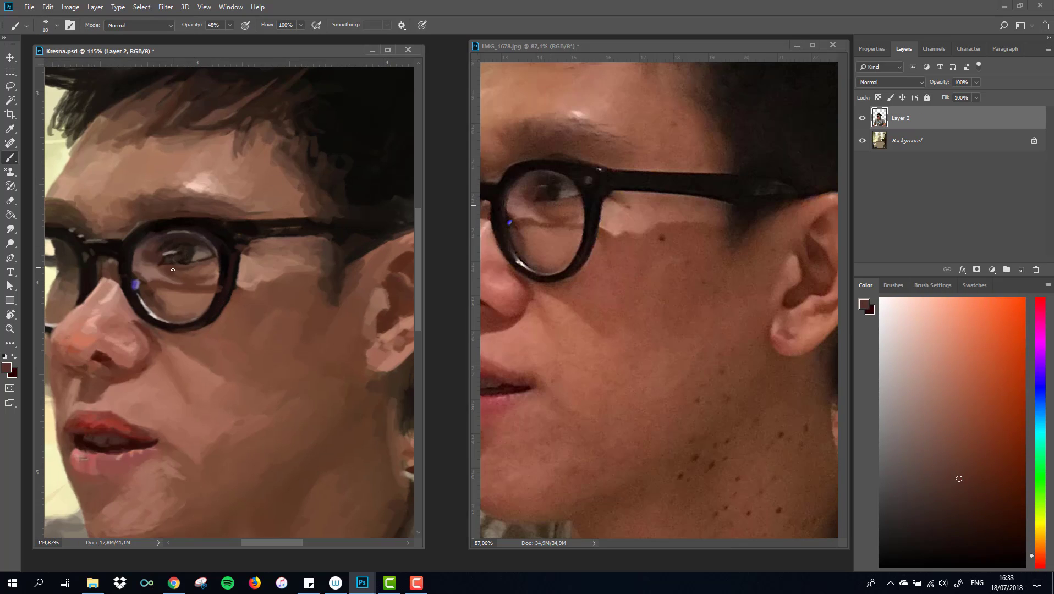
{"action": "left_click", "coordinate": [181, 224], "text": "alt"}
{"action": "scroll", "coordinate": [195, 253], "scroll_direction": "down", "scroll_amount": 1, "text": "alt"}
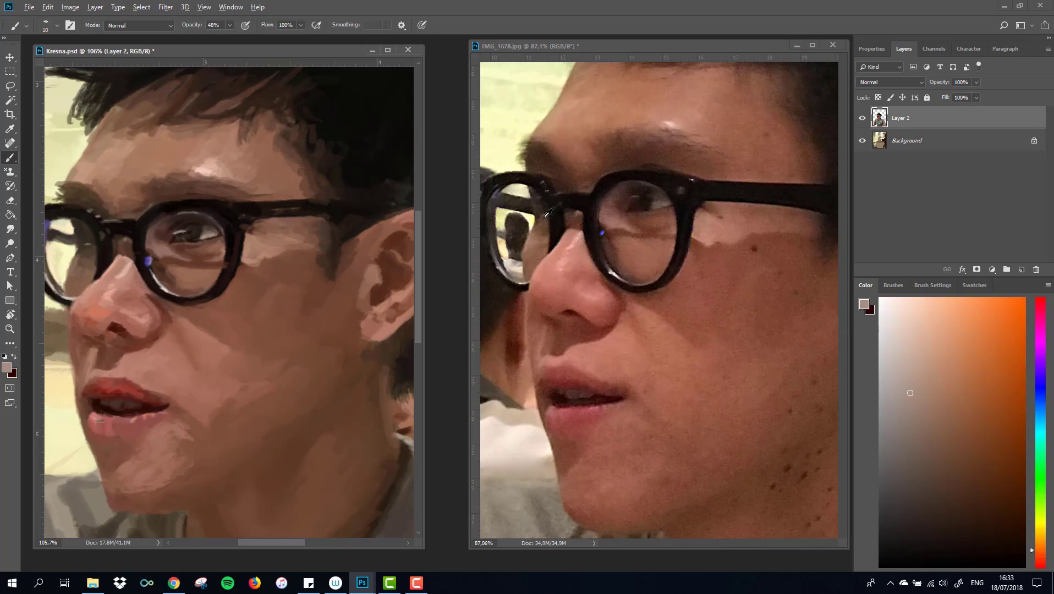
{"action": "left_click", "coordinate": [97, 237], "text": "alt"}
{"action": "key", "text": "bracketright"}
Sample dark browns for the glasses and erase stray paint around them.
{"action": "left_click", "coordinate": [203, 229], "text": "alt"}
{"action": "left_click", "coordinate": [118, 224], "text": "alt"}
{"action": "scroll", "coordinate": [118, 224], "scroll_direction": "down", "scroll_amount": 3, "text": "alt"}
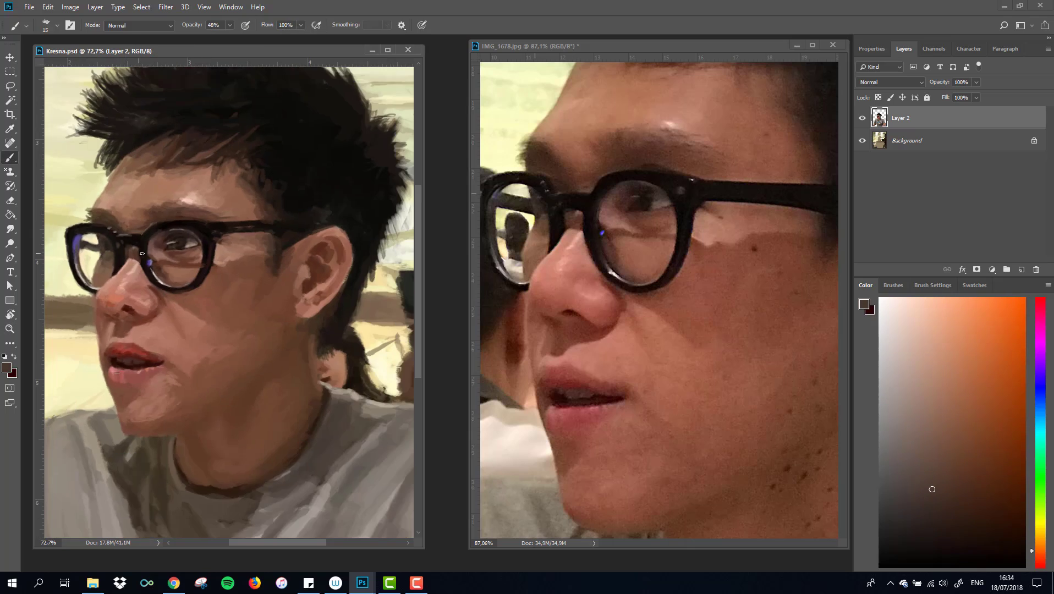
{"action": "scroll", "coordinate": [155, 244], "scroll_direction": "up", "scroll_amount": 5, "text": "alt"}
{"action": "left_click", "coordinate": [156, 244], "text": "alt"}
{"action": "key", "text": "e"}
{"action": "key", "text": "b"}
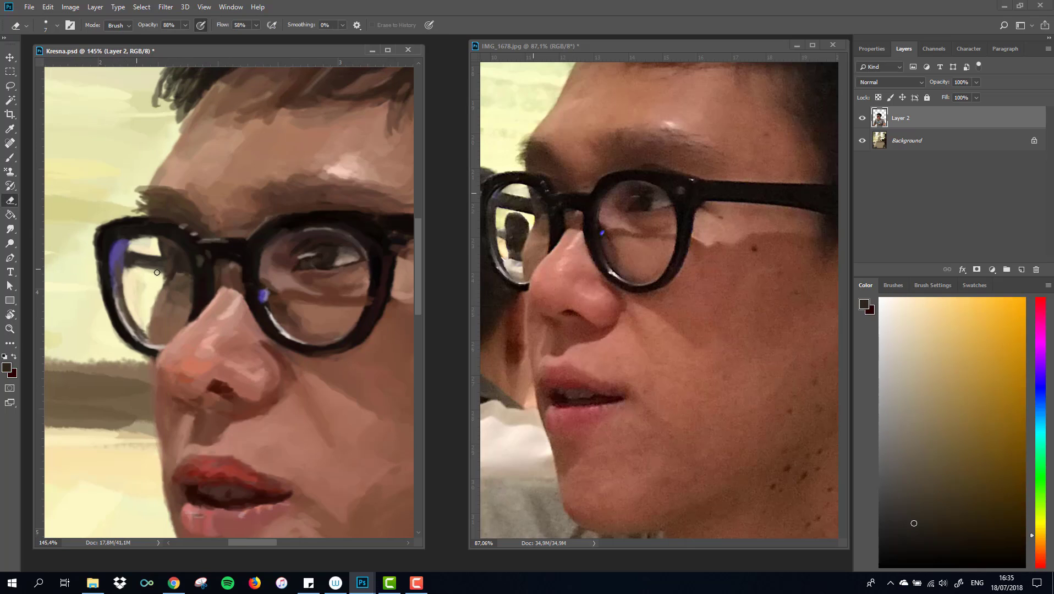
Paint the glasses frame in near-black, sampling olive grey and reddish skin tones around it.
{"action": "left_click", "coordinate": [155, 300], "text": "alt"}
{"action": "scroll", "coordinate": [157, 303], "scroll_direction": "down", "scroll_amount": 2, "text": "alt"}
{"action": "left_click", "coordinate": [157, 303], "text": "alt"}
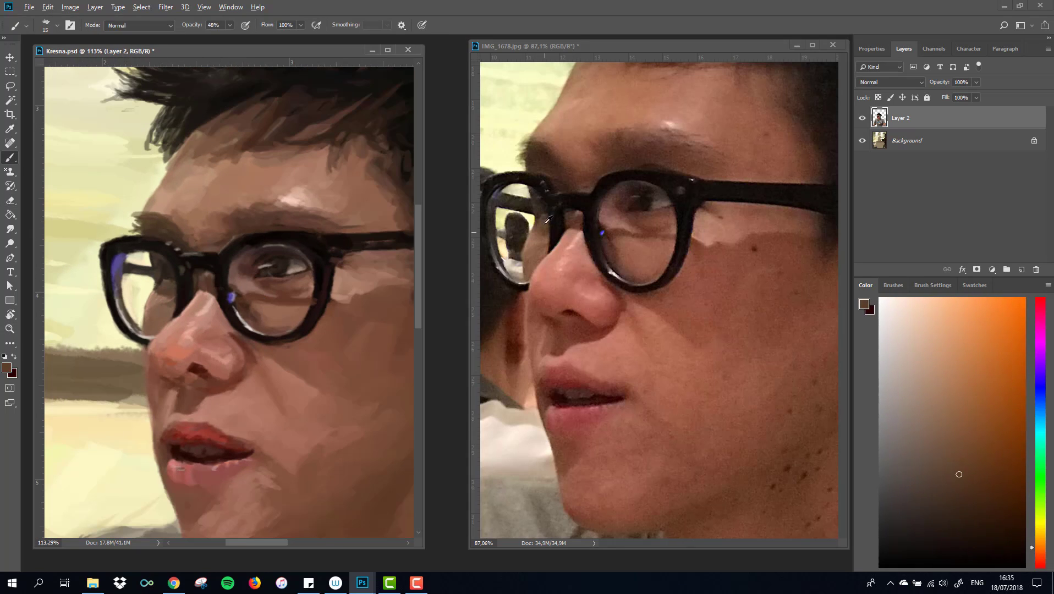
{"action": "left_click", "coordinate": [162, 300], "text": "alt"}
{"action": "left_click", "coordinate": [179, 280], "text": "alt"}
{"action": "left_click", "coordinate": [167, 259], "text": "alt"}
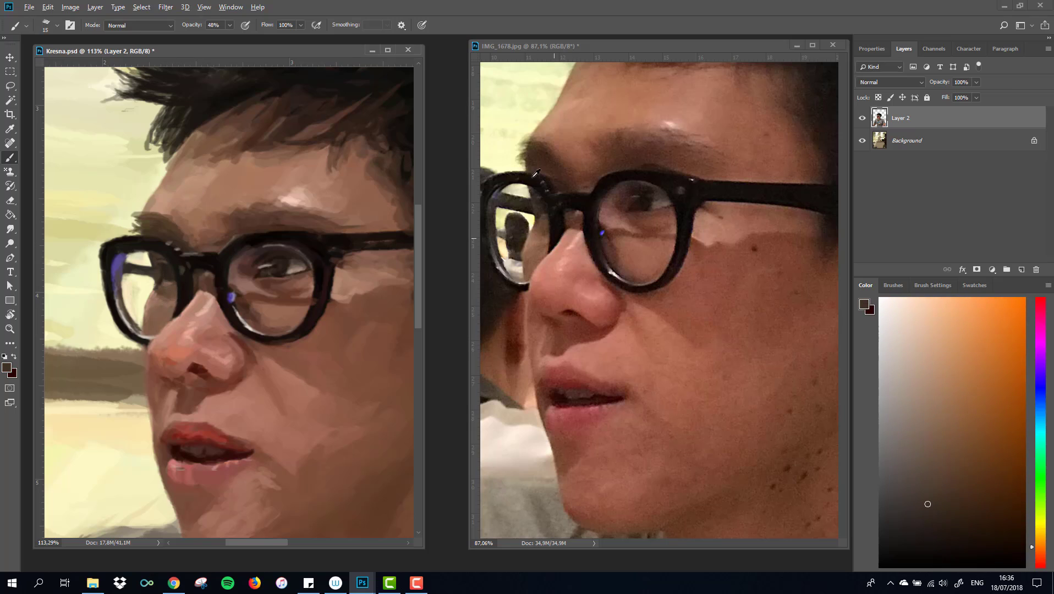
{"action": "left_click", "coordinate": [143, 221], "text": "alt"}
{"action": "left_click", "coordinate": [146, 213], "text": "alt"}
{"action": "left_click", "coordinate": [218, 262], "text": "alt"}
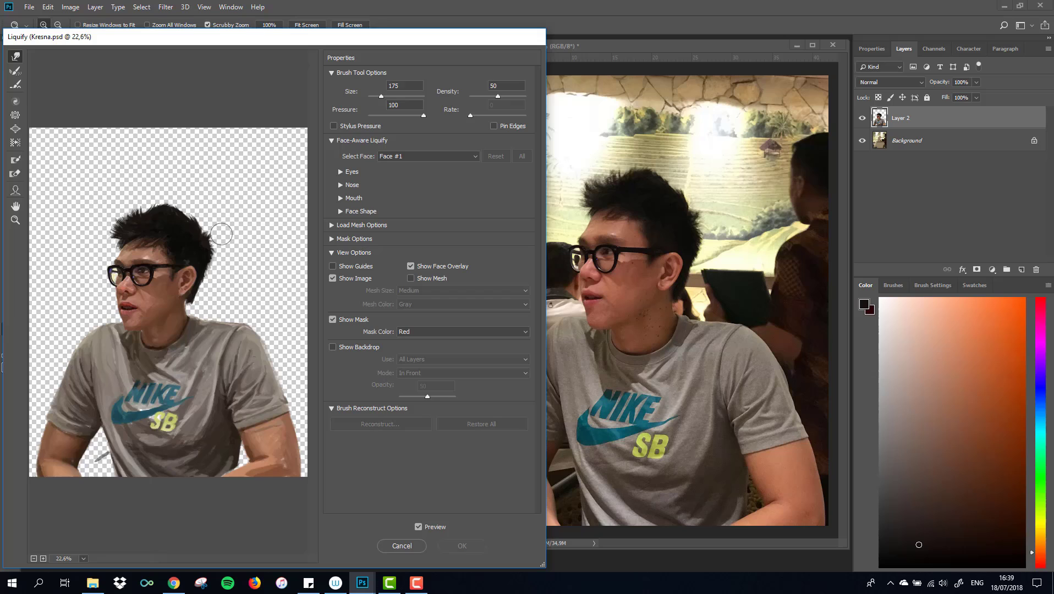
Warp the figure's outline slightly with Liquify and zoom in on both faces.
{"action": "left_click_drag", "start_coordinate": [221, 234], "coordinate": [214, 234]}
{"action": "key", "text": "bracketleft"}
{"action": "key", "text": "bracketleft"}
{"action": "key", "text": "bracketleft"}
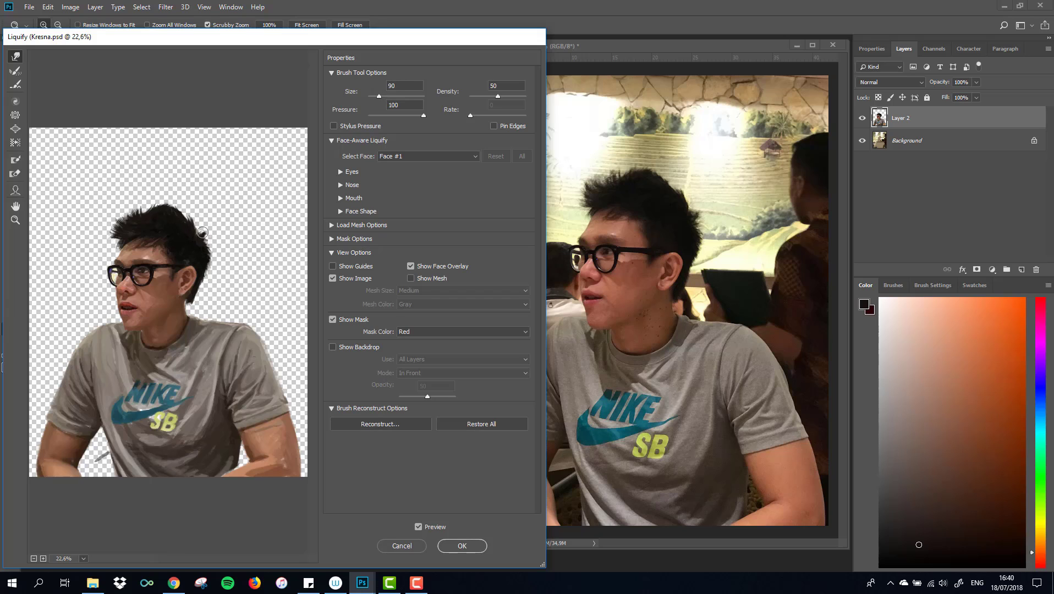
{"action": "key", "text": "bracketleft"}
{"action": "key", "text": "bracketleft"}
{"action": "left_click_drag", "start_coordinate": [190, 309], "coordinate": [245, 309]}
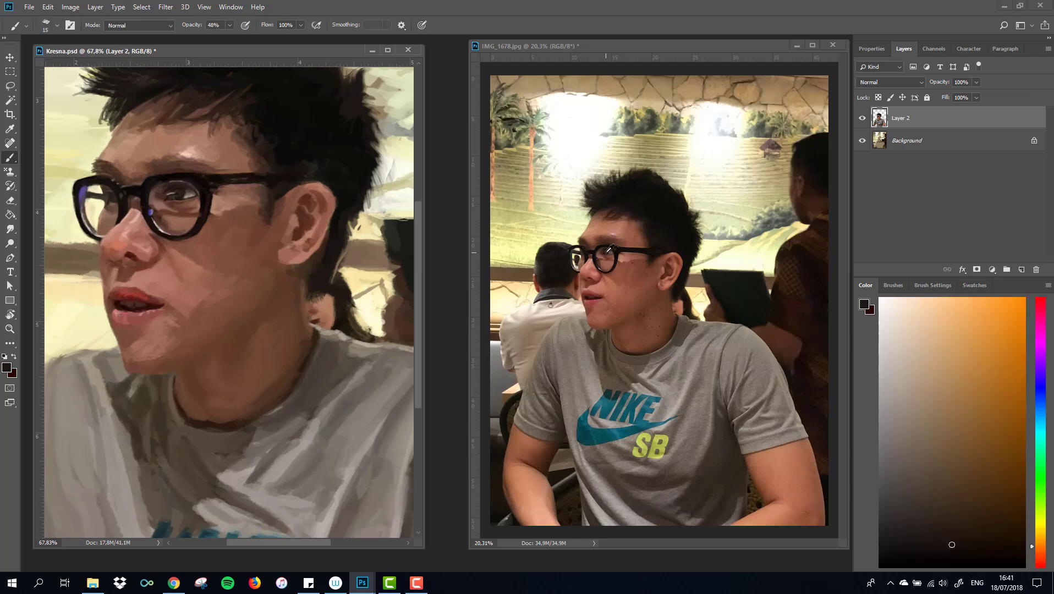
{"action": "left_click_drag", "start_coordinate": [587, 268], "coordinate": [660, 267]}
Sample brown, lighter and darker brown-grey skin tones around the ear.
{"action": "key", "text": "b"}
{"action": "left_click", "coordinate": [594, 216], "text": "alt"}
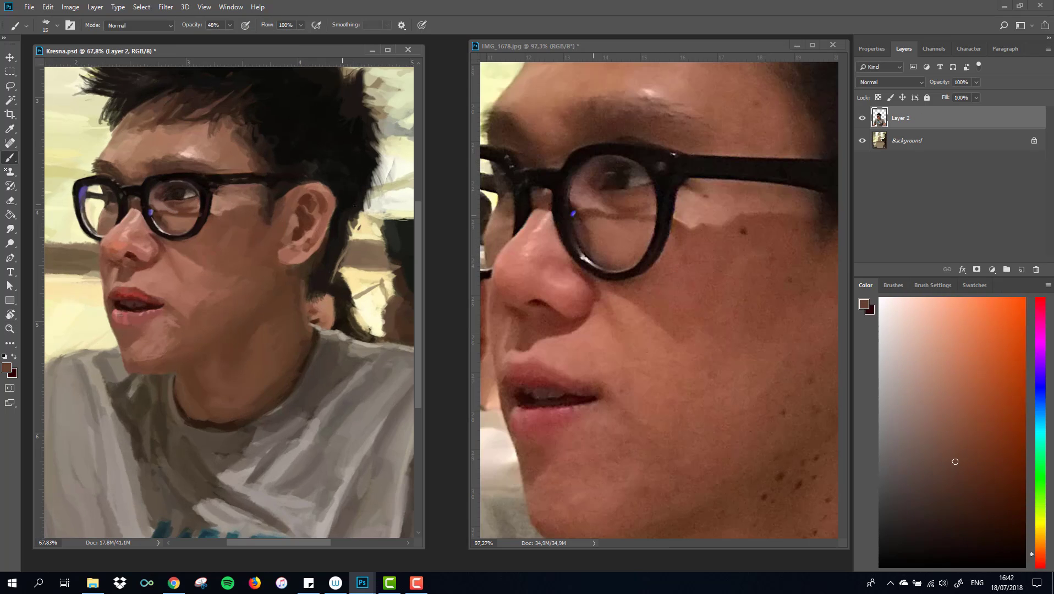
{"action": "left_click", "coordinate": [316, 220], "text": "alt"}
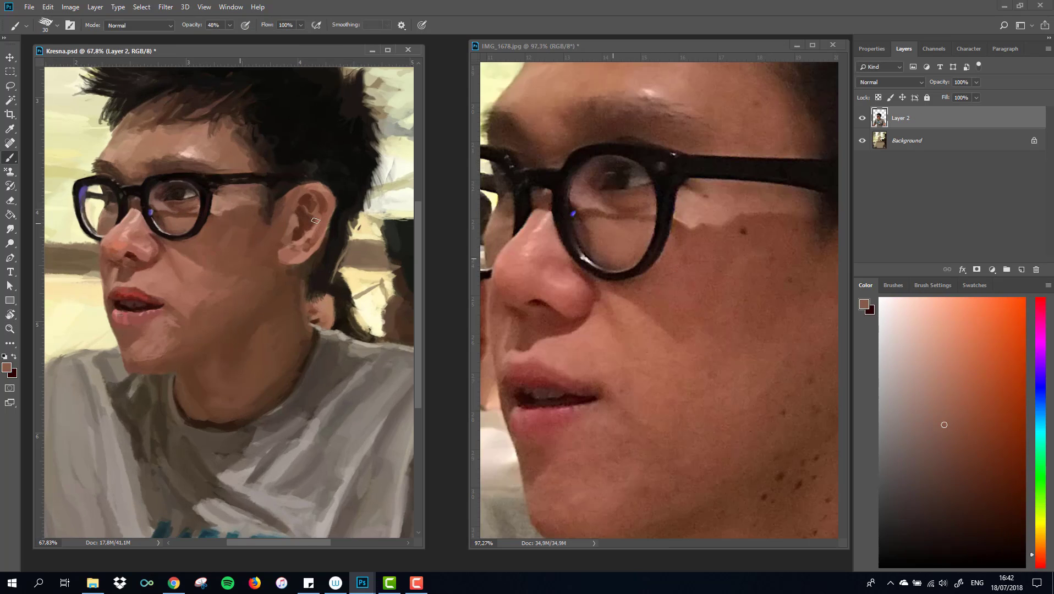
{"action": "left_click", "coordinate": [182, 223], "text": "alt"}
{"action": "scroll", "coordinate": [239, 323], "scroll_direction": "down", "scroll_amount": 3}
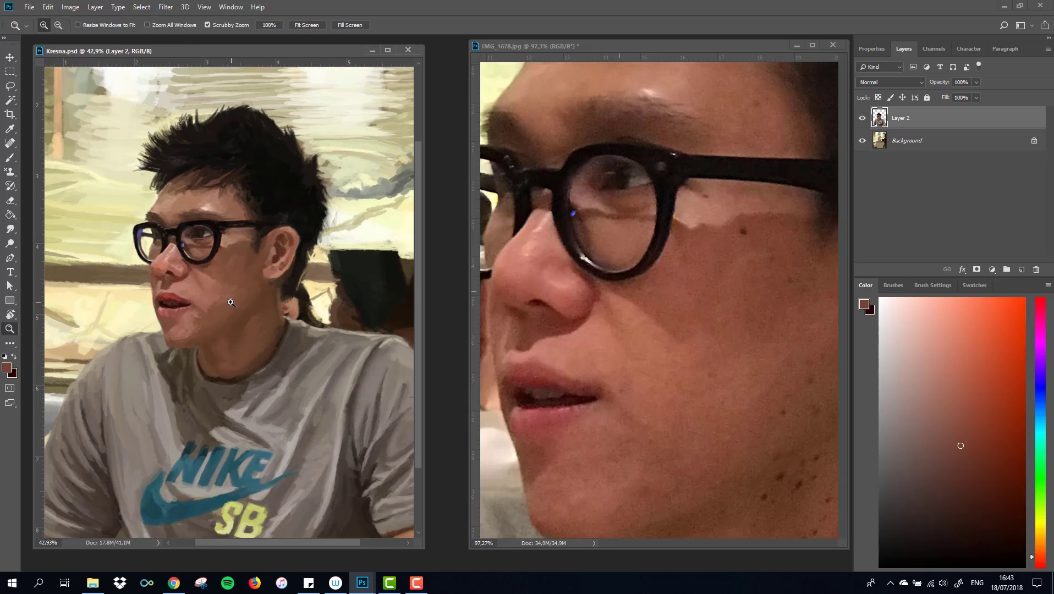
Save the painting and switch to the Dodge tool for lightening highlights.
{"action": "key", "text": "z"}
{"action": "key", "text": "ctrl+s"}
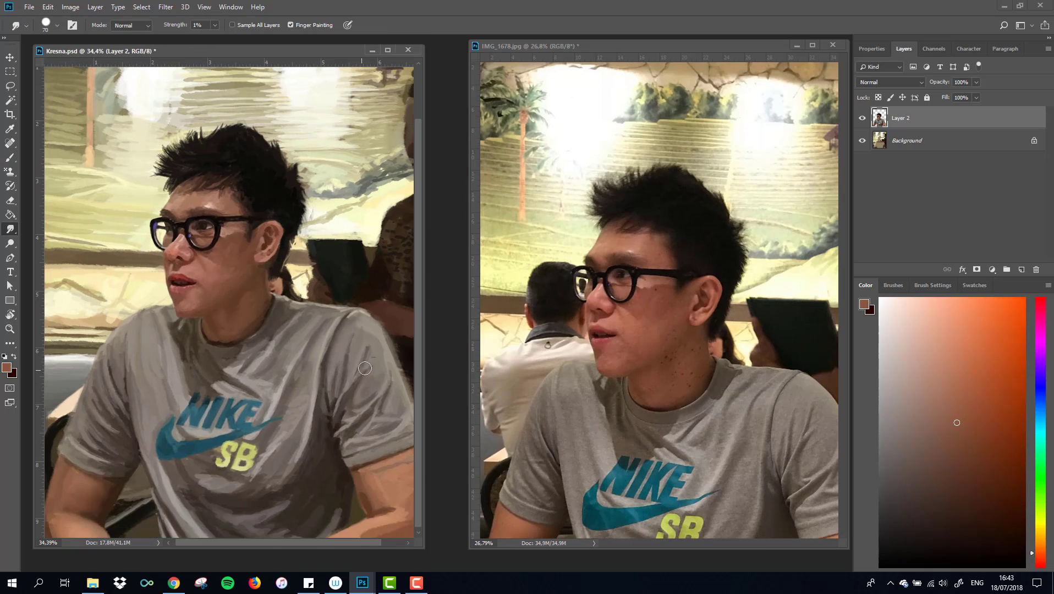
{"action": "key", "text": "o"}
{"action": "scroll", "coordinate": [367, 426], "scroll_direction": "down", "scroll_amount": 2}
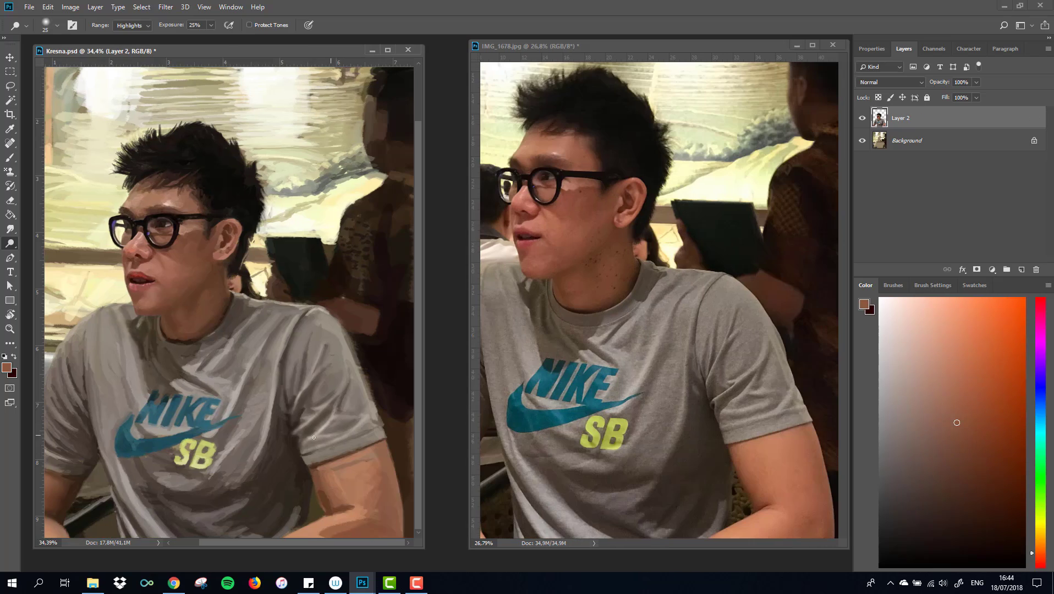
{"action": "scroll", "coordinate": [229, 408], "scroll_direction": "down", "scroll_amount": 3}
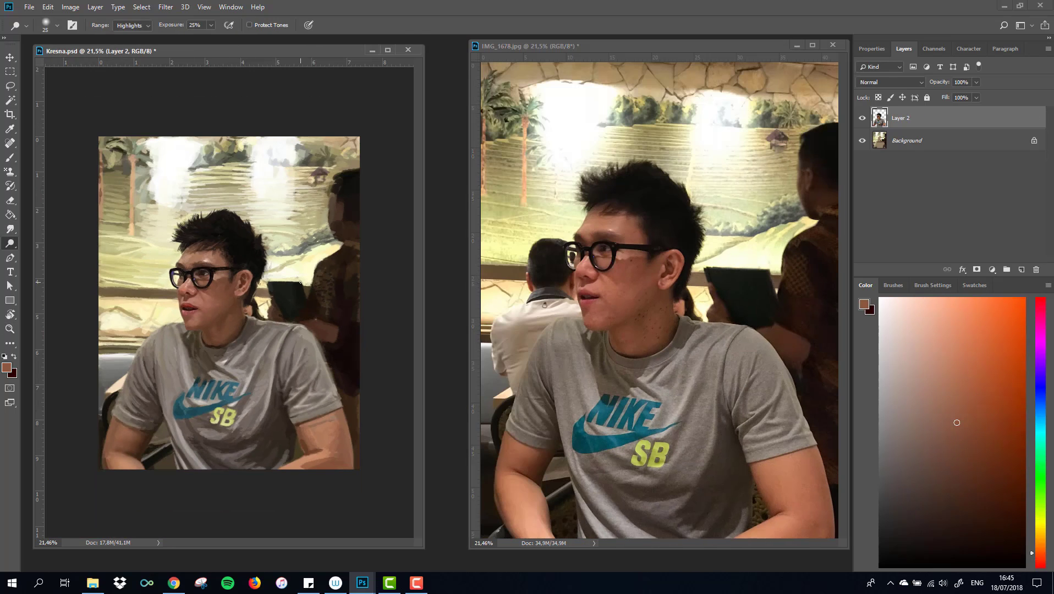
Paint the arms and figure in sampled shirt grey, browns, light tans and grey-brown shadows.
{"action": "key", "text": "b"}
{"action": "left_click", "coordinate": [229, 354], "text": "alt"}
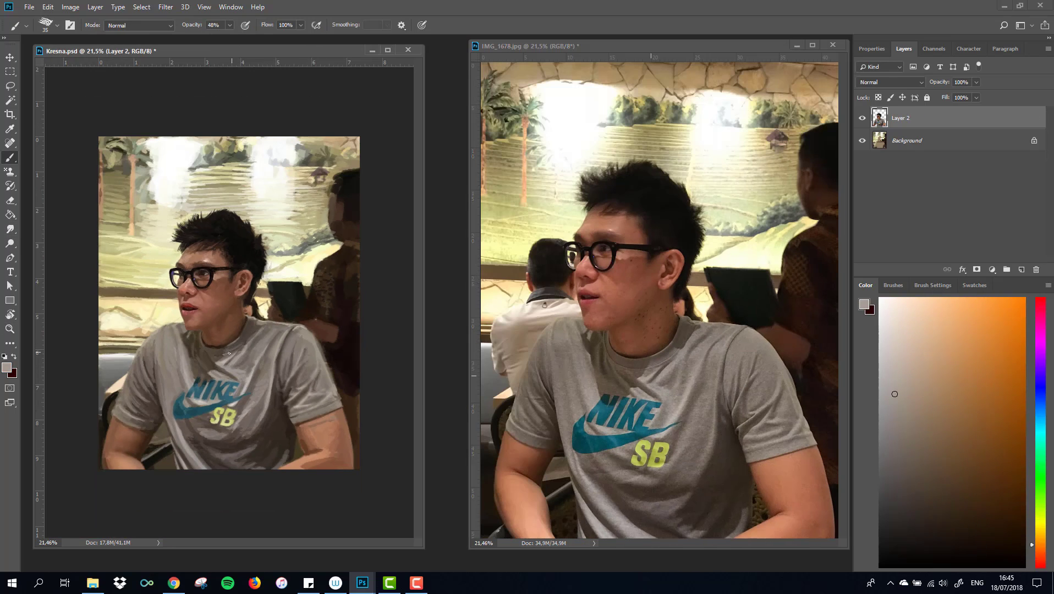
{"action": "left_click", "coordinate": [208, 345], "text": "alt"}
{"action": "left_click", "coordinate": [208, 345]}
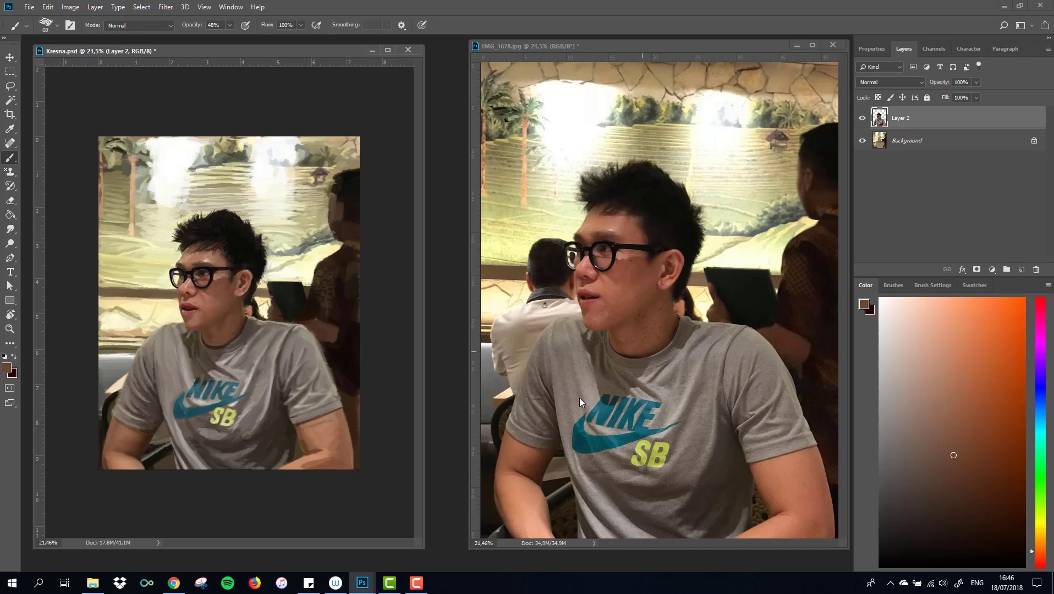
{"action": "left_click", "coordinate": [305, 442], "text": "alt"}
{"action": "left_click", "coordinate": [765, 497], "text": "alt"}
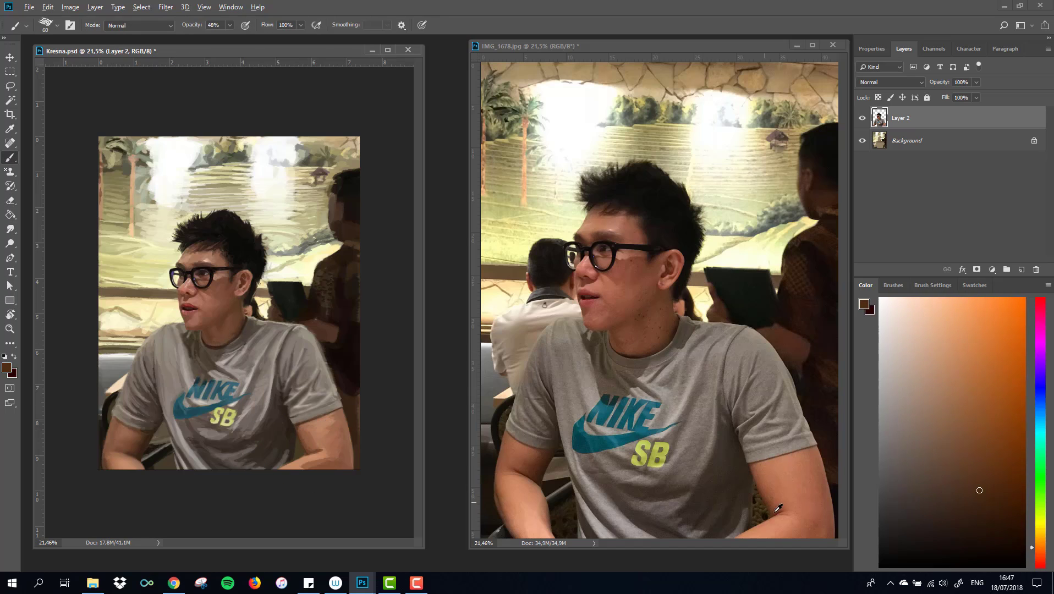
{"action": "left_click", "coordinate": [608, 503], "text": "alt"}
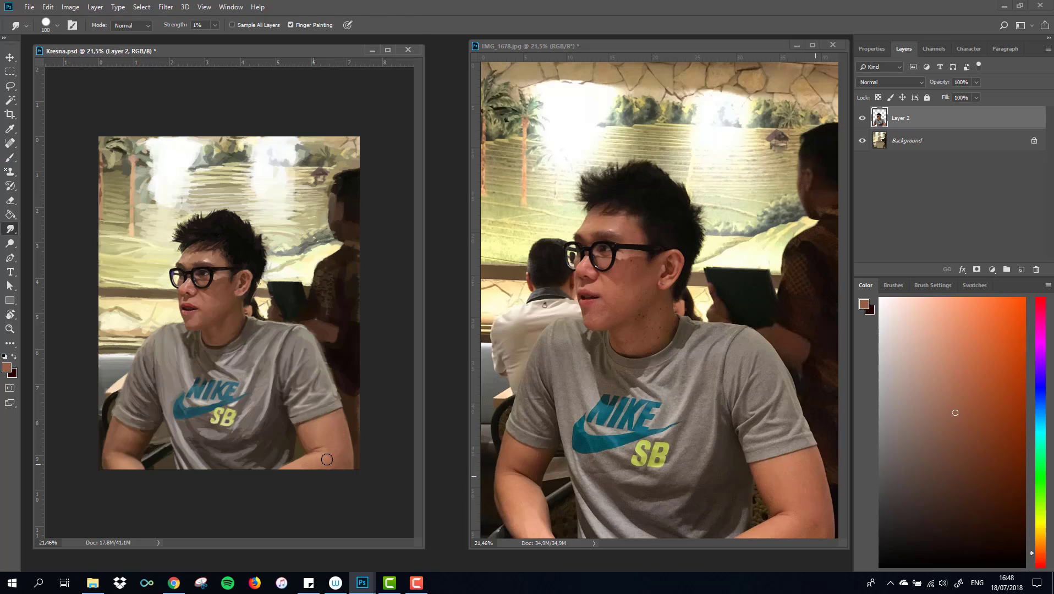
{"action": "left_click", "coordinate": [300, 421], "text": "alt"}
{"action": "left_click", "coordinate": [308, 415], "text": "alt"}
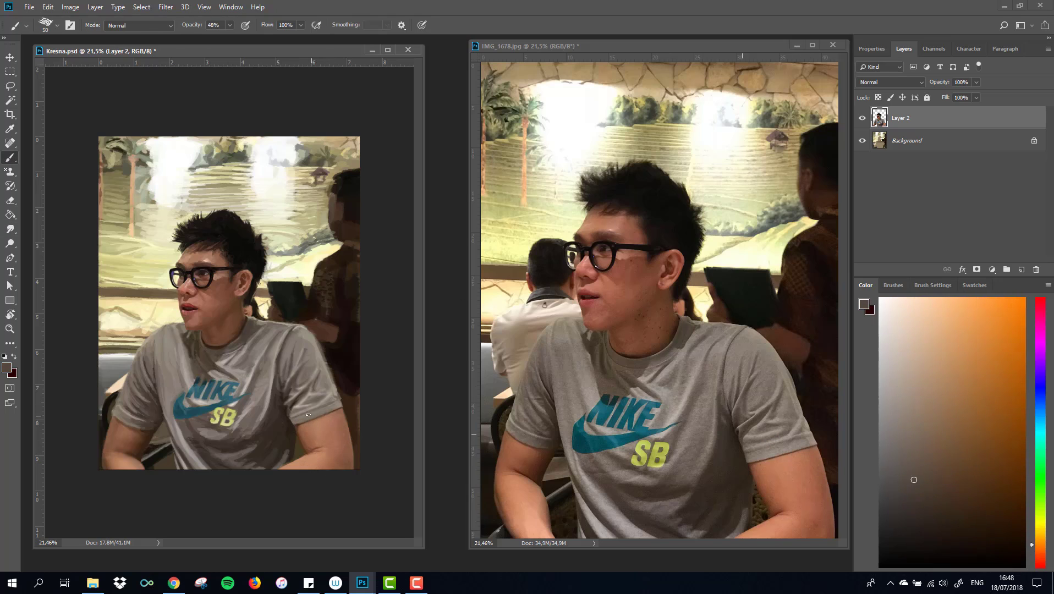
{"action": "left_click", "coordinate": [530, 418], "text": "alt"}
With a smaller brush, add light shirt grey and warm, yellow and orange skin tones.
{"action": "key", "text": "bracketleft"}
{"action": "key", "text": "bracketleft"}
{"action": "left_click", "coordinate": [567, 331], "text": "alt"}
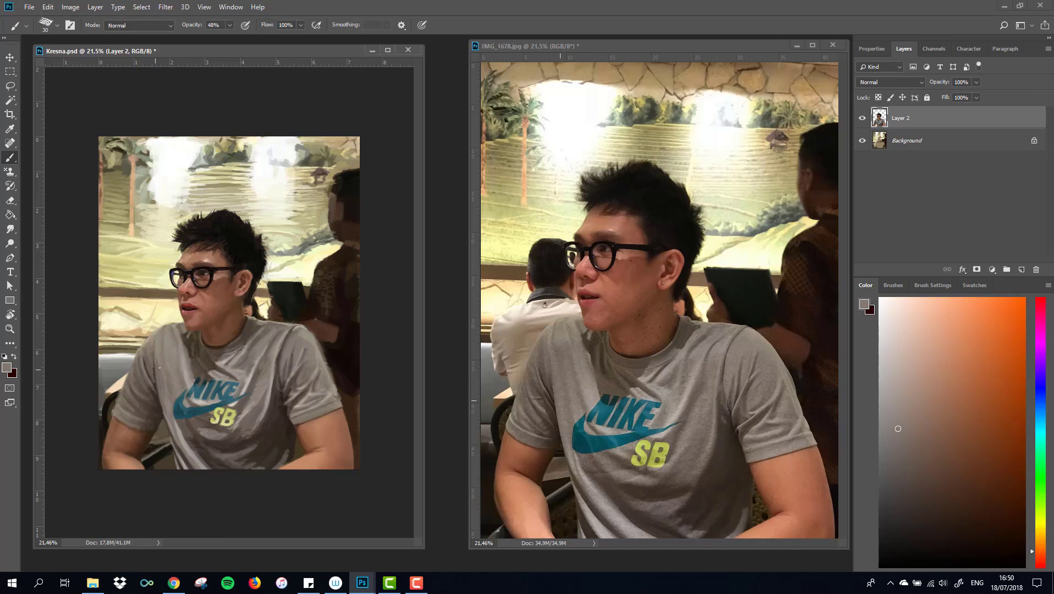
{"action": "key", "text": "bracketright"}
{"action": "left_click", "coordinate": [171, 365], "text": "alt"}
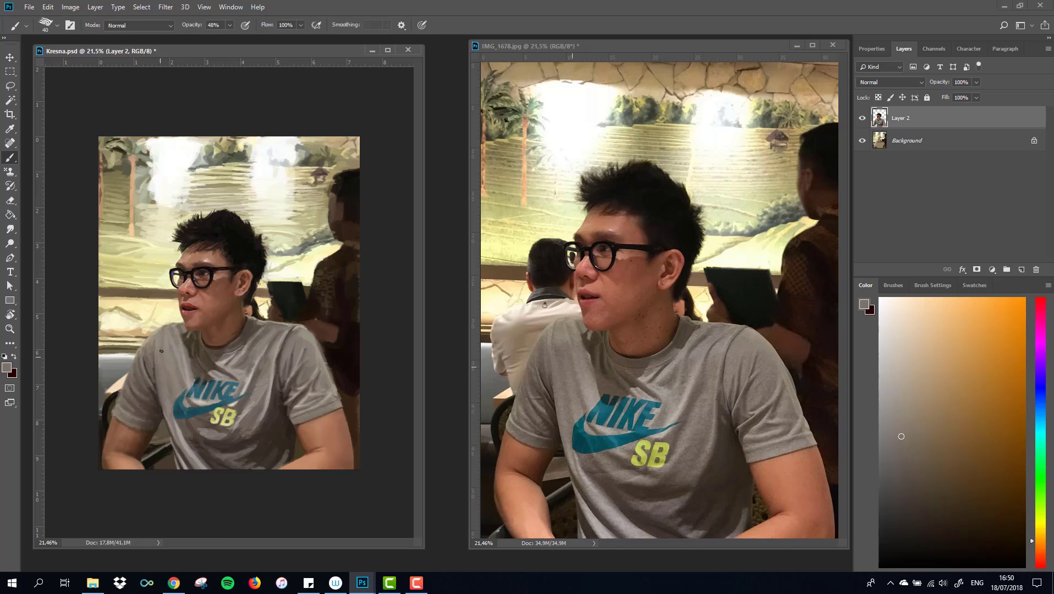
{"action": "left_click", "coordinate": [250, 341], "text": "alt"}
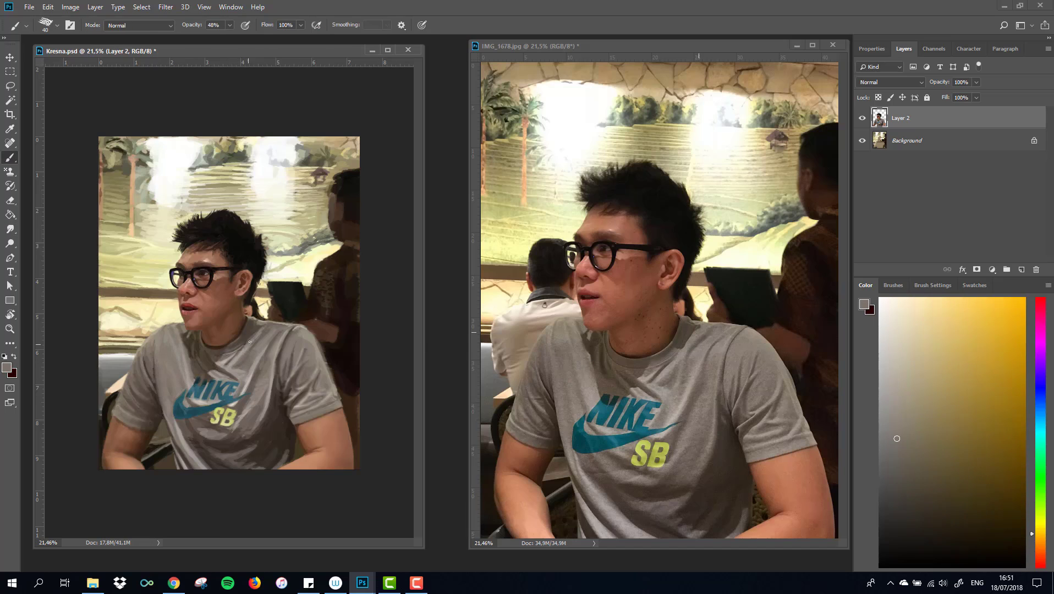
{"action": "left_click", "coordinate": [257, 319], "text": "alt"}
On the Background layer, touch up the mural in dark browns, light creams and reddish brown.
{"action": "key", "text": "bracketright"}
{"action": "key", "text": "bracketright"}
{"action": "key", "text": "bracketright"}
{"action": "key", "text": "alt+bracketleft"}
{"action": "left_click", "coordinate": [335, 232], "text": "alt"}
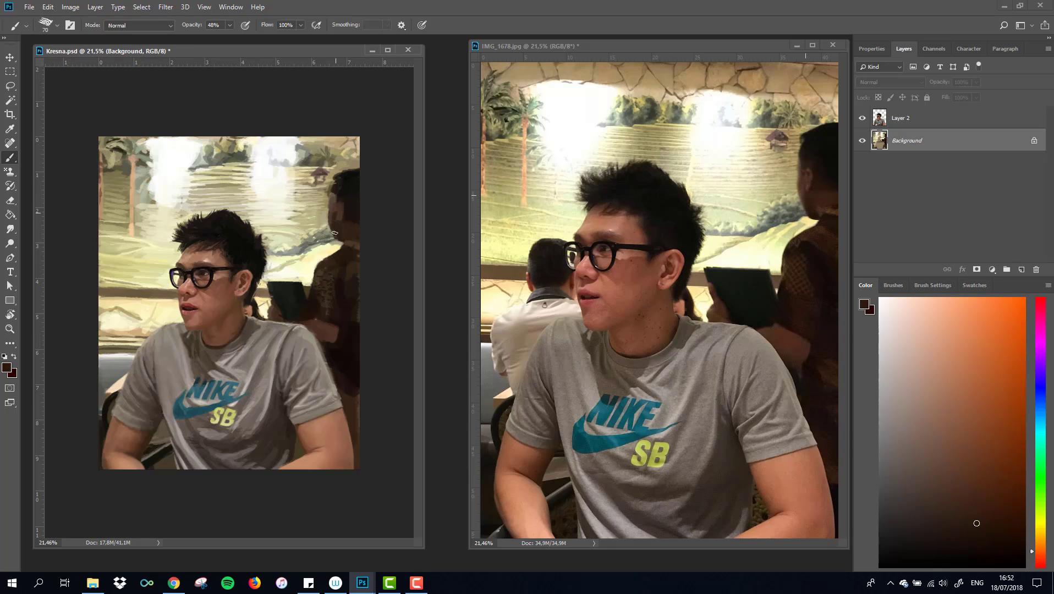
{"action": "left_click", "coordinate": [336, 180], "text": "alt"}
{"action": "left_click", "coordinate": [337, 220], "text": "alt"}
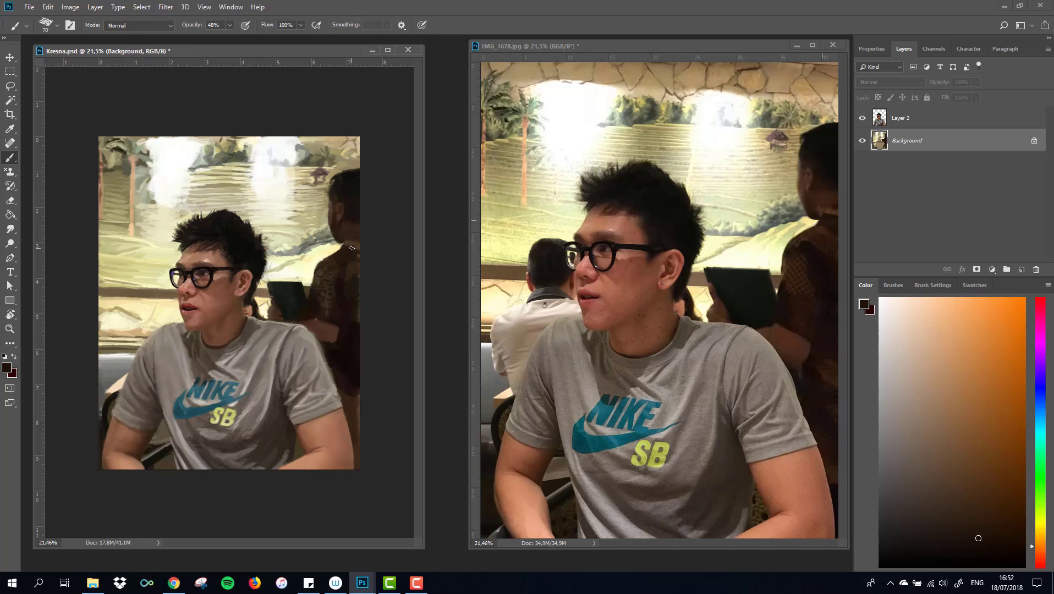
{"action": "left_click", "coordinate": [338, 249], "text": "alt"}
{"action": "left_click", "coordinate": [347, 289], "text": "alt"}
{"action": "left_click", "coordinate": [350, 366], "text": "alt"}
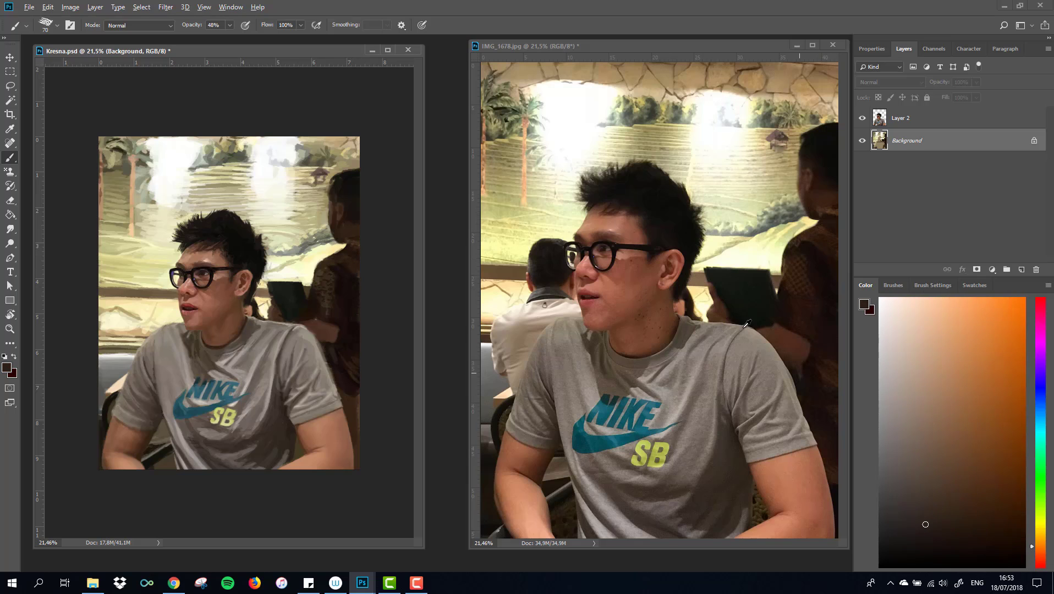
{"action": "left_click", "coordinate": [331, 343], "text": "alt"}
Return to Layer 2, erase briefly, then resume the Brush with a sampled shirt grey.
{"action": "left_click", "coordinate": [331, 369], "text": "alt"}
{"action": "left_click", "coordinate": [355, 452], "text": "alt"}
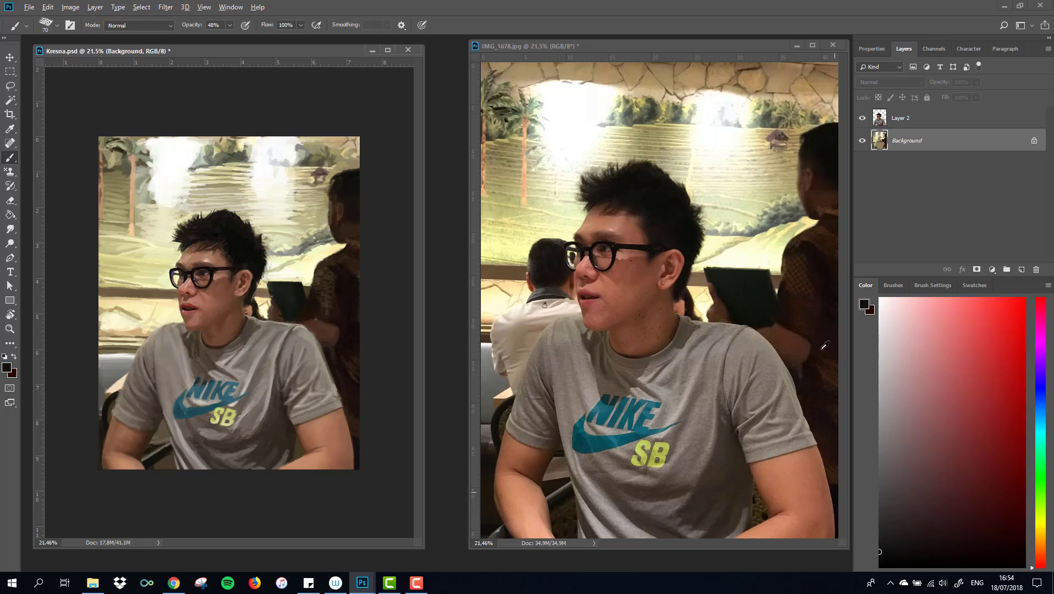
{"action": "key", "text": "e"}
{"action": "key", "text": "alt+bracketright"}
{"action": "key", "text": "b"}
{"action": "left_click", "coordinate": [692, 337], "text": "alt"}
Save the painting and pick up lighter and darker shirt greys.
{"action": "key", "text": "ctrl+s"}
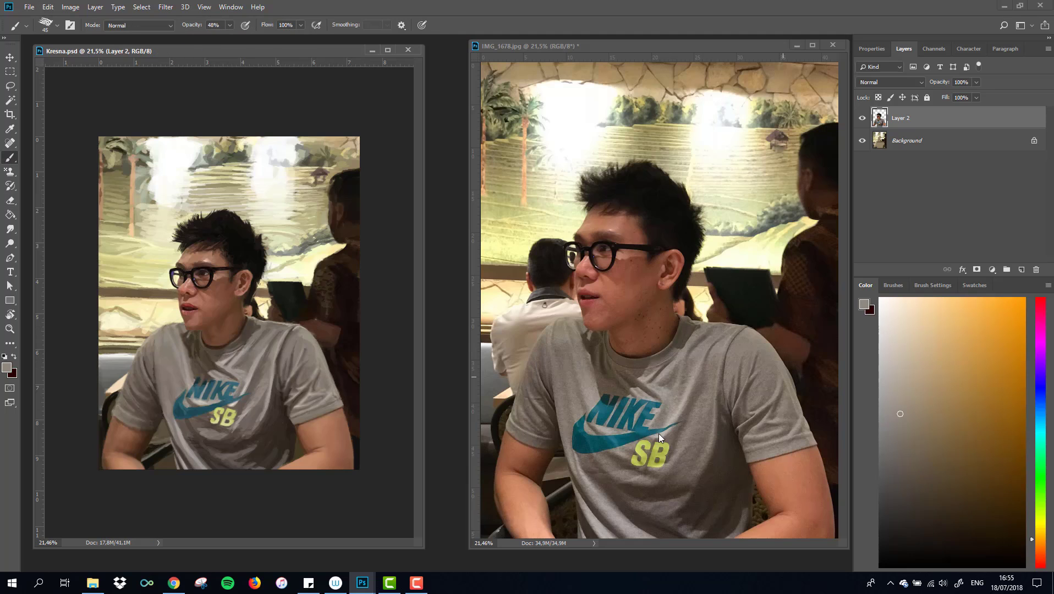
{"action": "left_click", "coordinate": [339, 394], "text": "alt"}
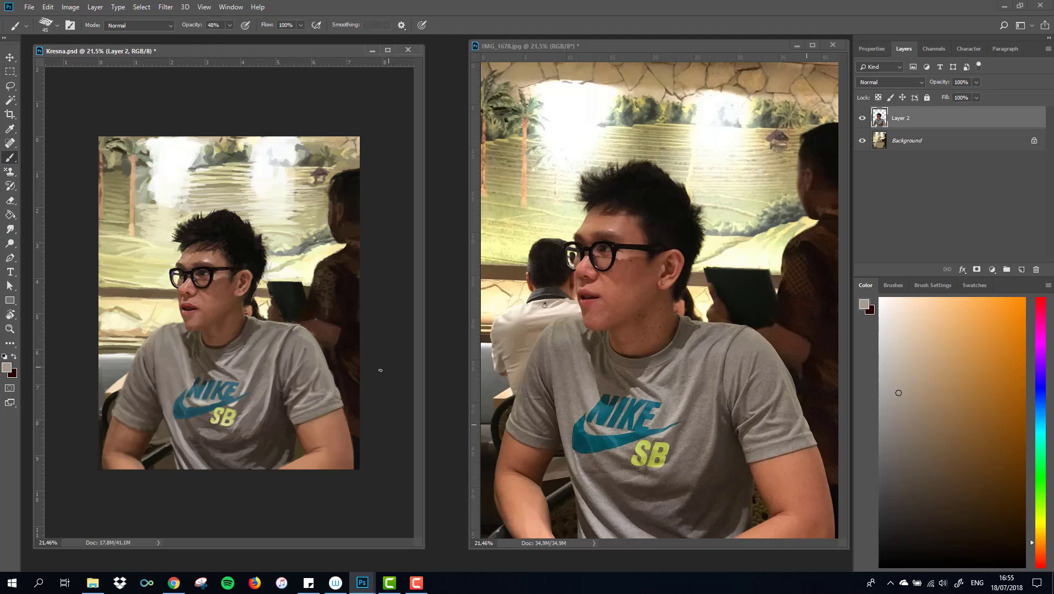
{"action": "left_click", "coordinate": [329, 366], "text": "alt"}
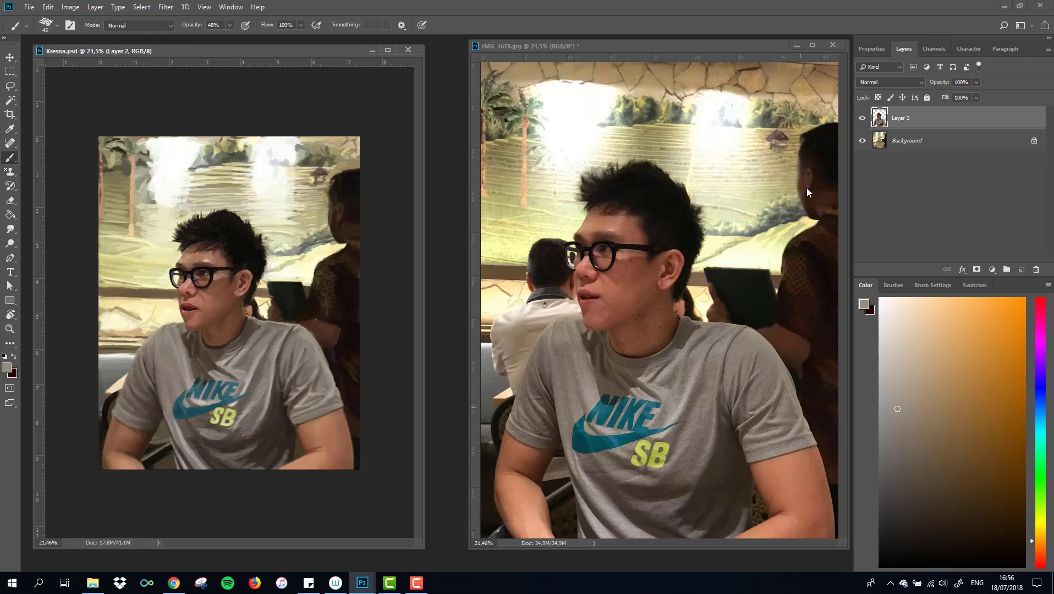